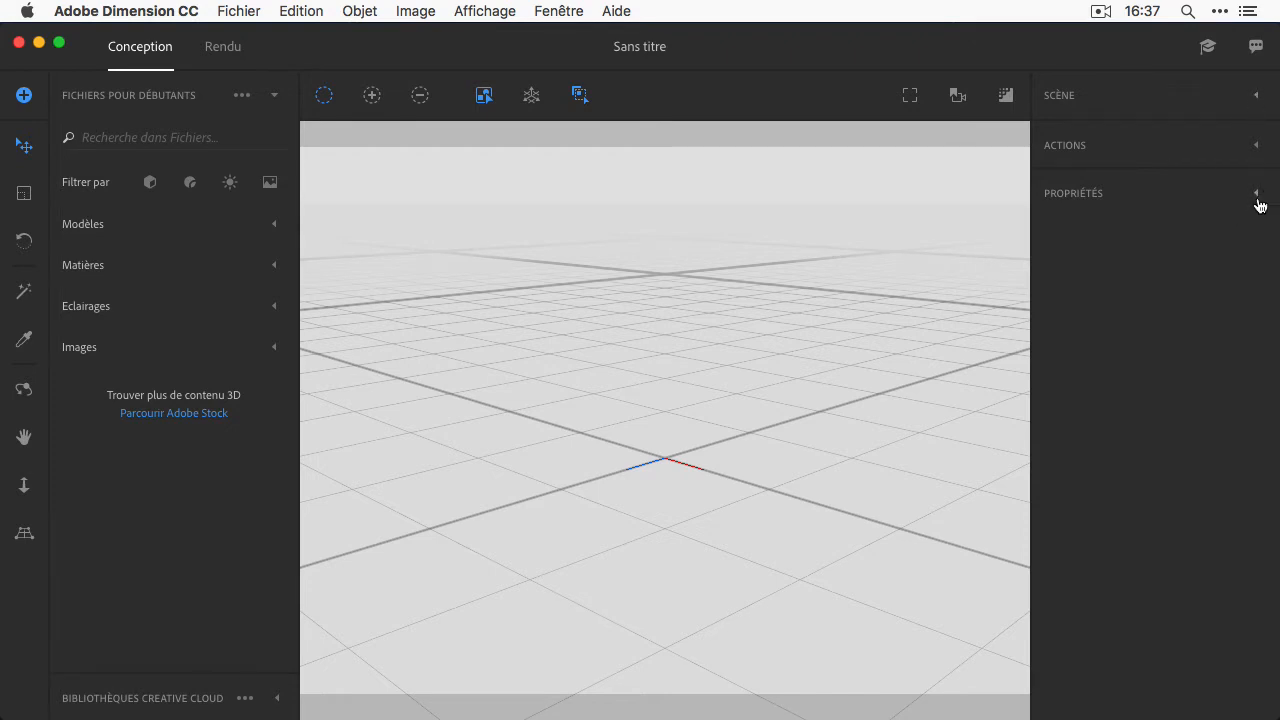
# Look through the empty scene's contents and its workspace and environment lighting properties.
pyautogui.click(1257, 98)
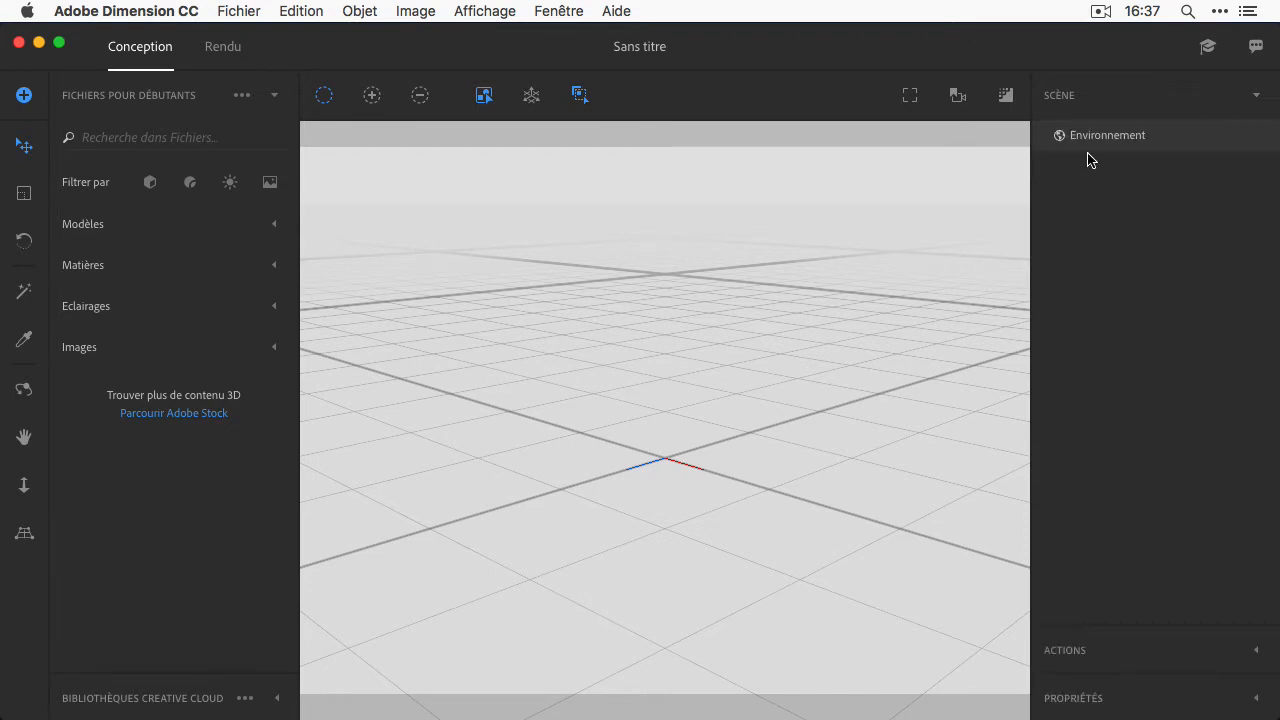
pyautogui.click(1256, 97)
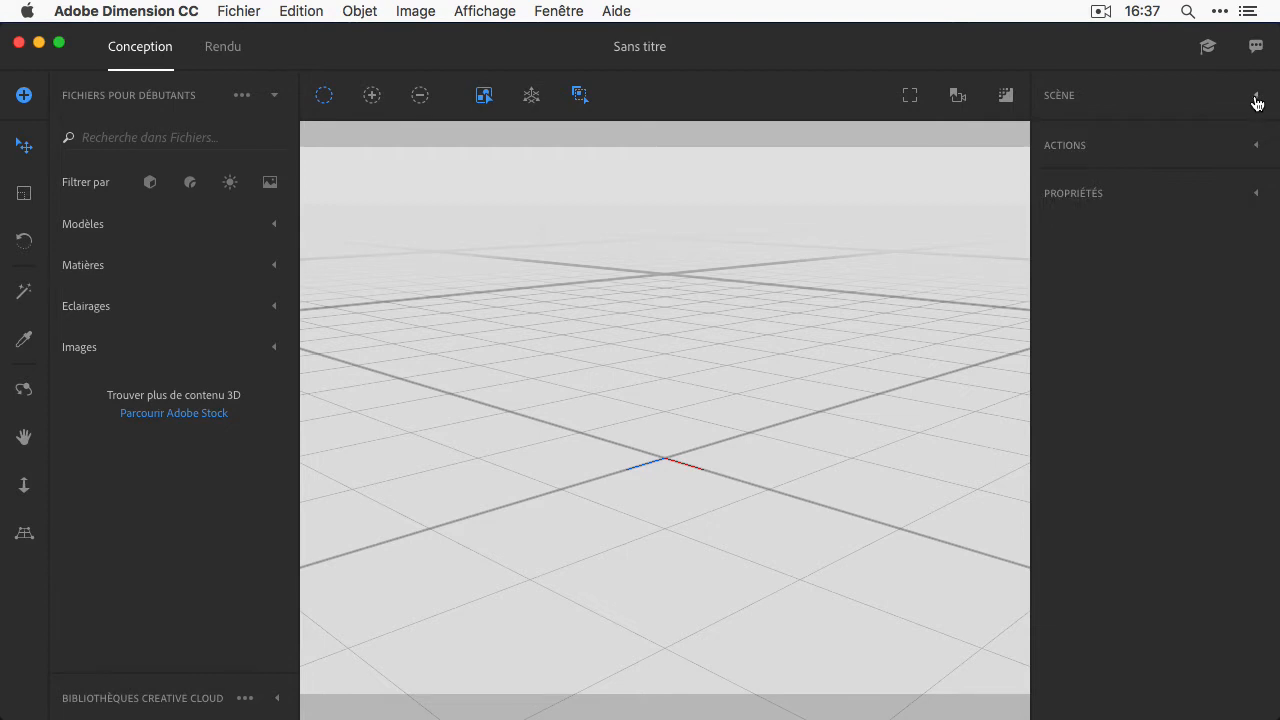
pyautogui.click(1256, 196)
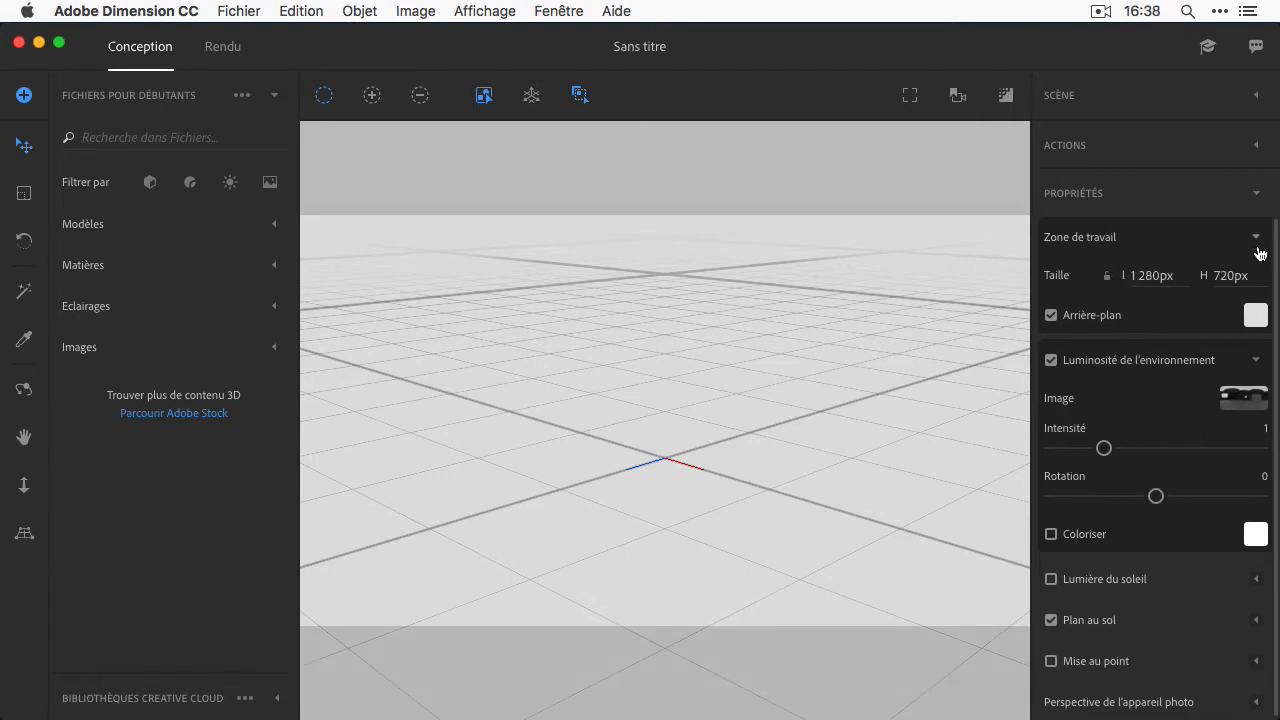
pyautogui.click(1257, 239)
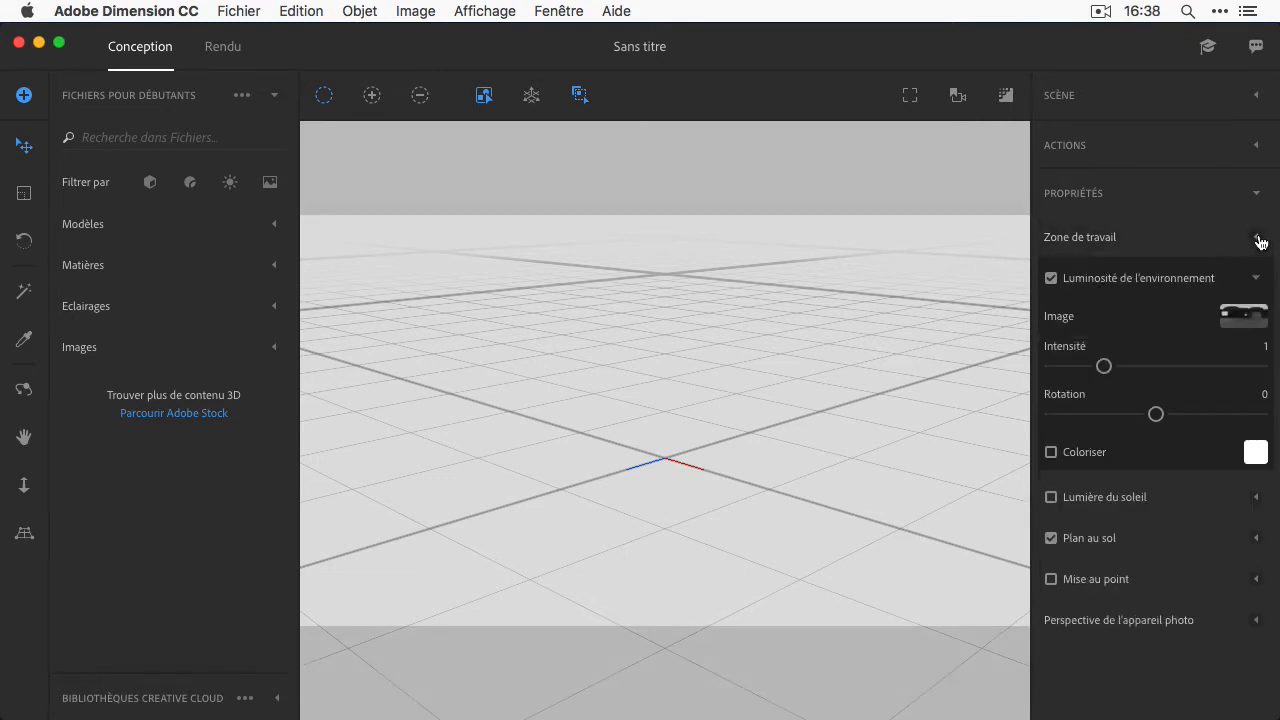
pyautogui.click(1258, 196)
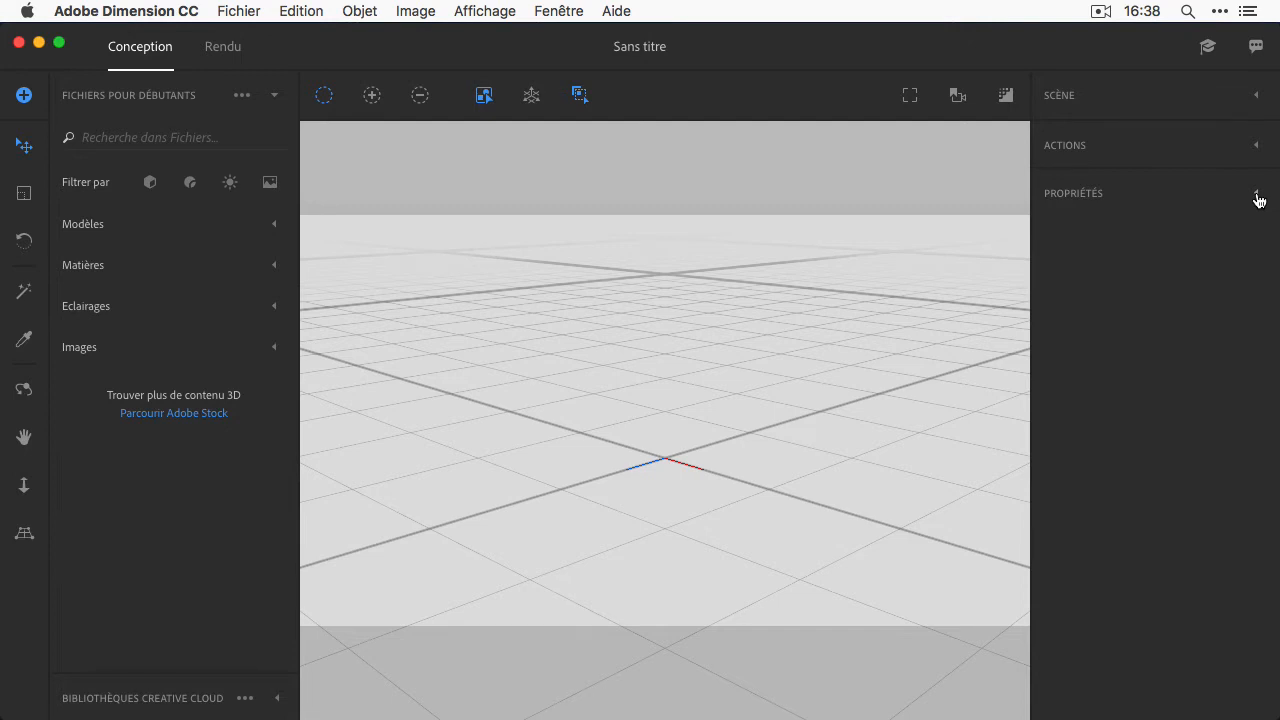
# Add the Sac cadeau gift bag, the black-capped bottle and the lidded jar from the starter models to the scene.
pyautogui.click(275, 226)
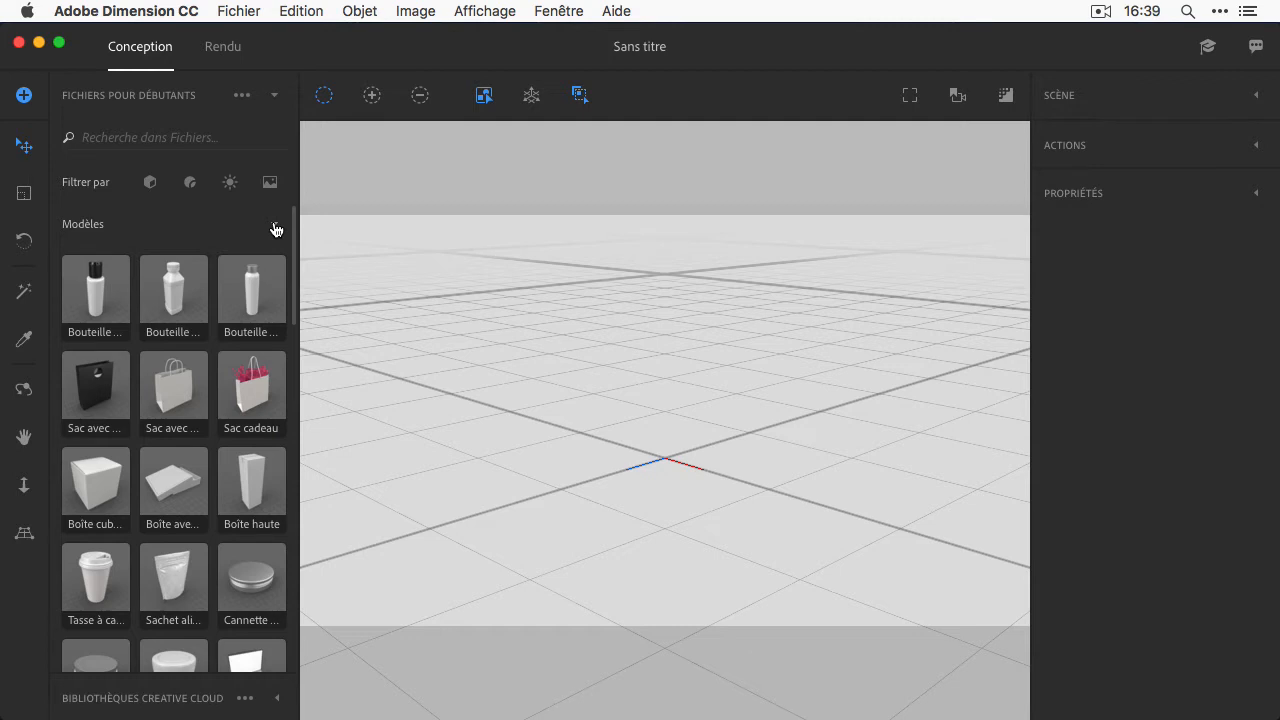
pyautogui.click(256, 393)
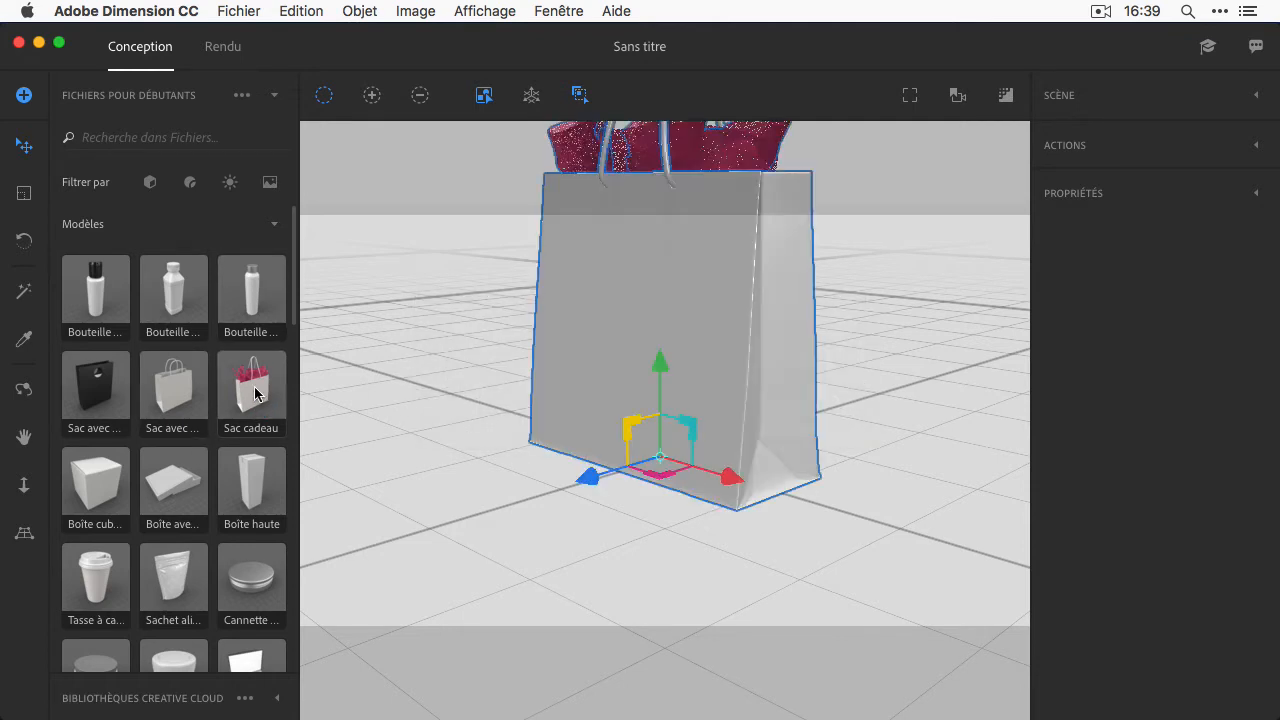
pyautogui.click(97, 281)
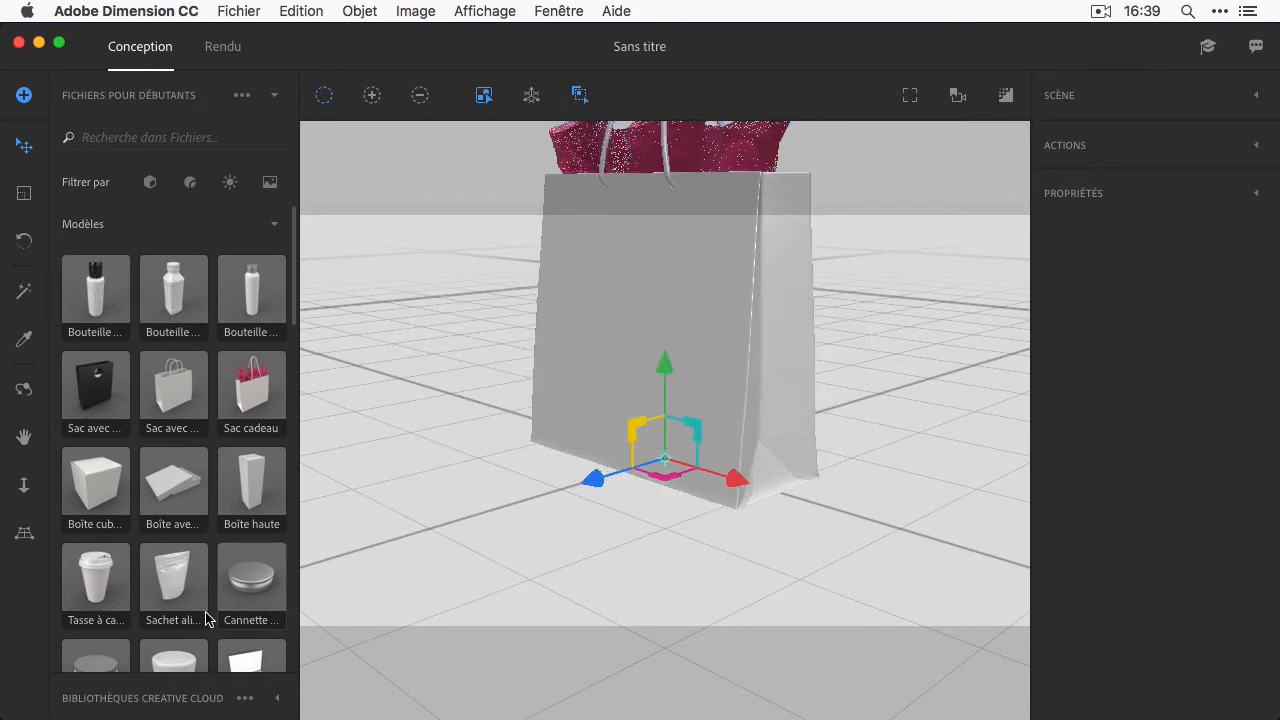
pyautogui.scroll(-3, 208, 615)
pyautogui.click(172, 526)
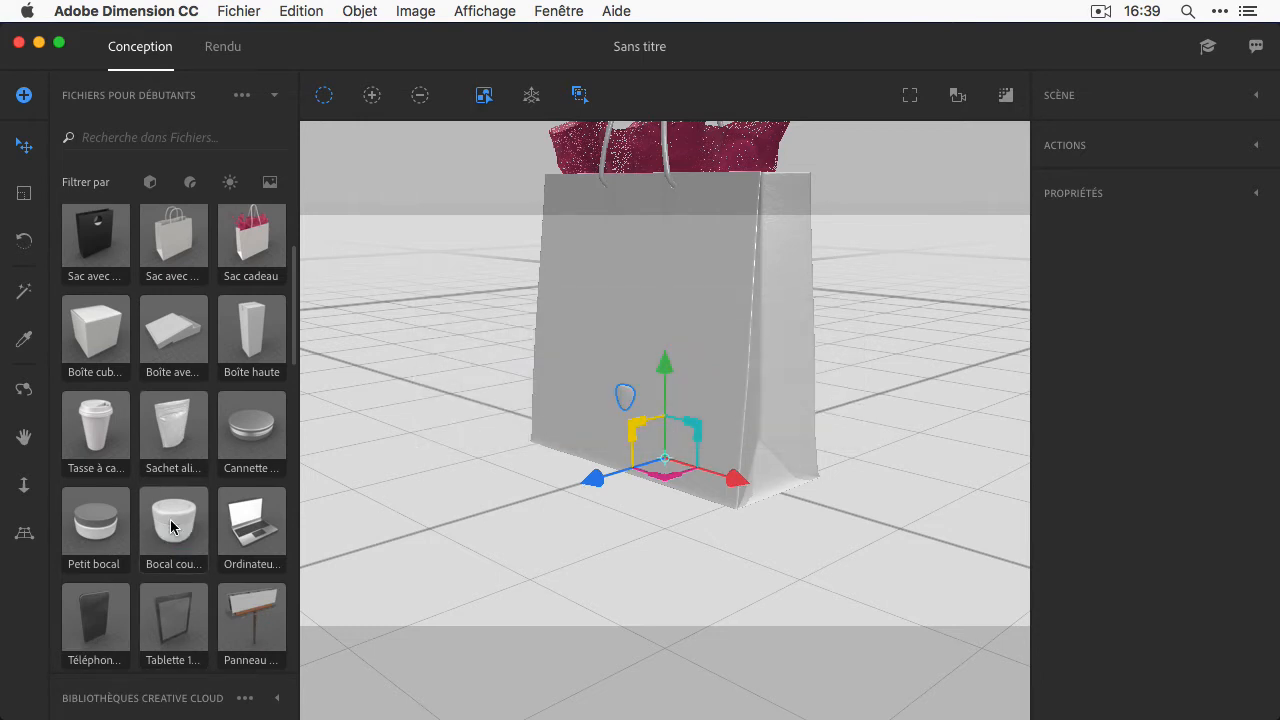
# Move the jar out in front of the gift bag and shift the bag forward to the left, clear of the bottle.
pyautogui.moveTo(603, 480); pyautogui.dragTo(368, 546)
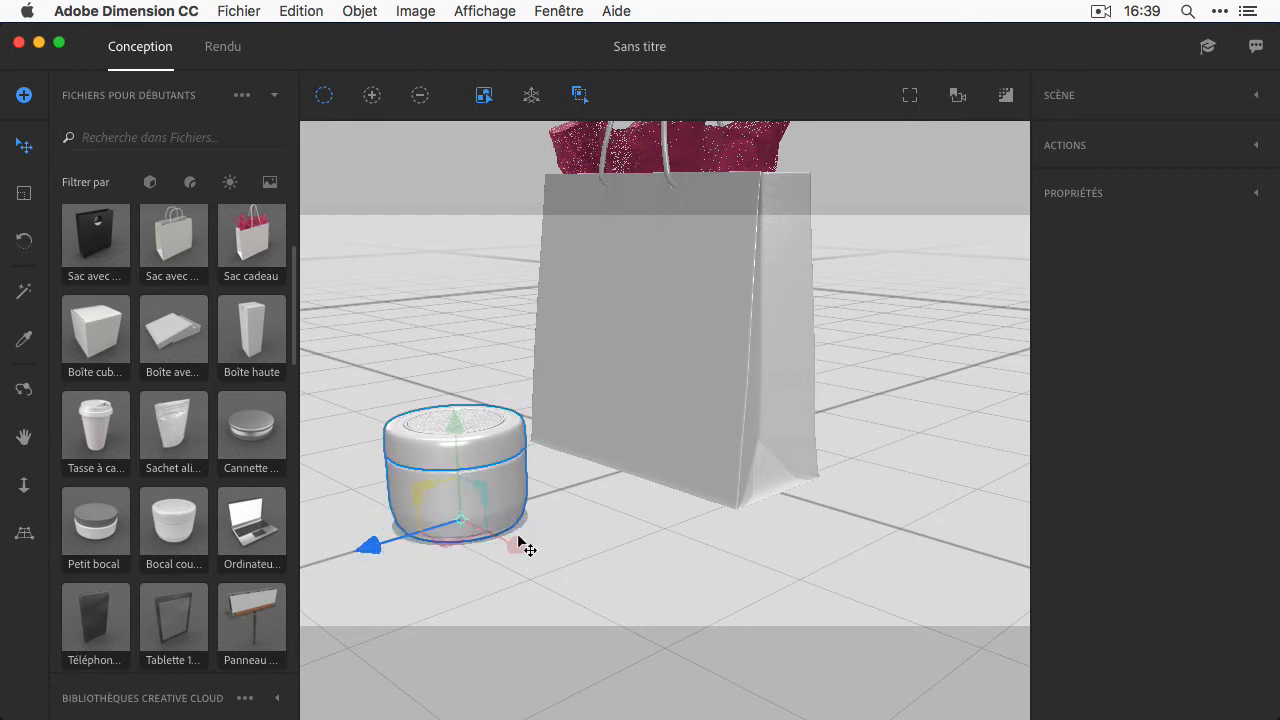
pyautogui.moveTo(518, 542); pyautogui.dragTo(694, 580)
pyautogui.click(700, 394)
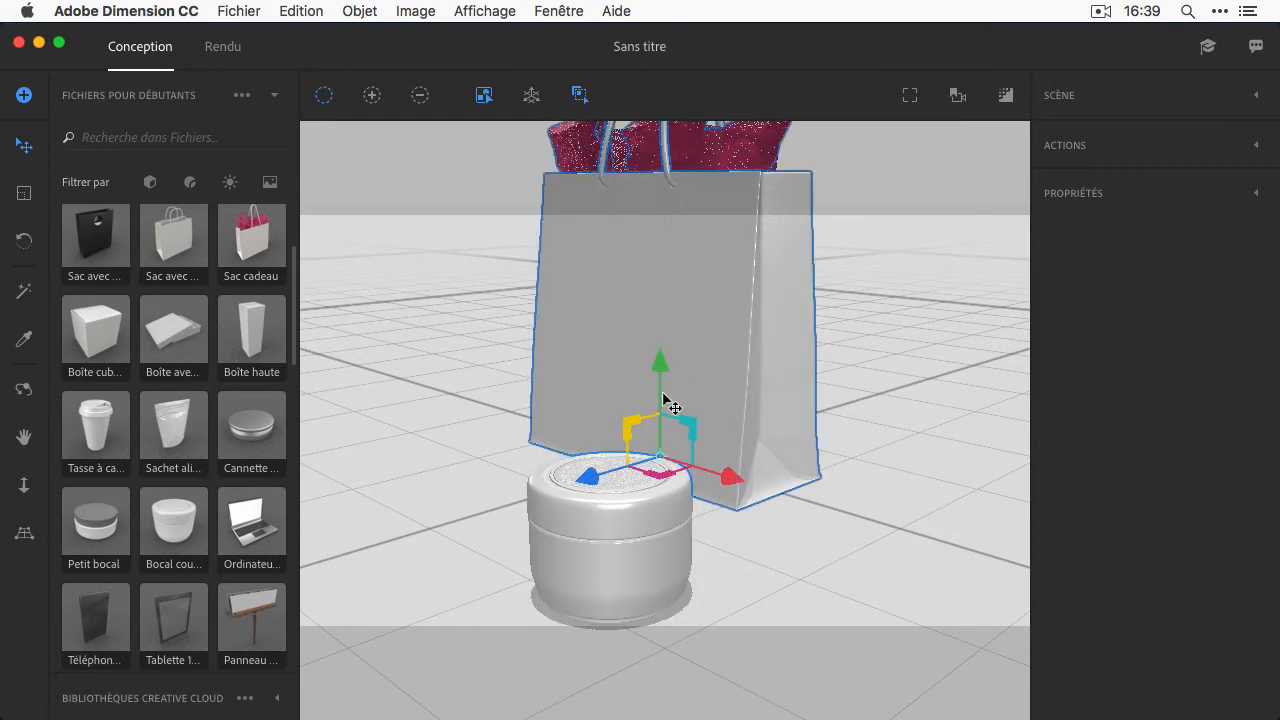
pyautogui.moveTo(592, 476); pyautogui.dragTo(325, 548)
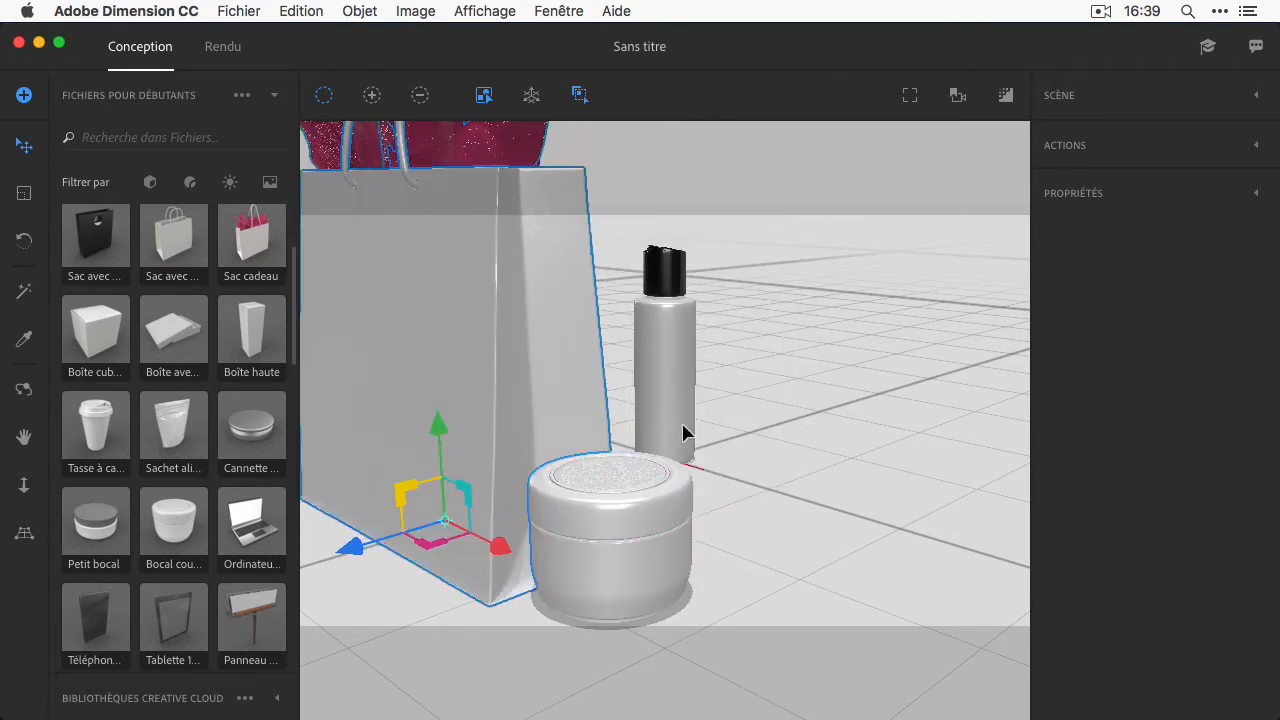
# Bring the bottle forward beside the gift bag, place the jar to its right and nudge the bag back toward the centre.
pyautogui.click(680, 371)
pyautogui.moveTo(745, 484); pyautogui.dragTo(832, 530)
pyautogui.click(628, 585)
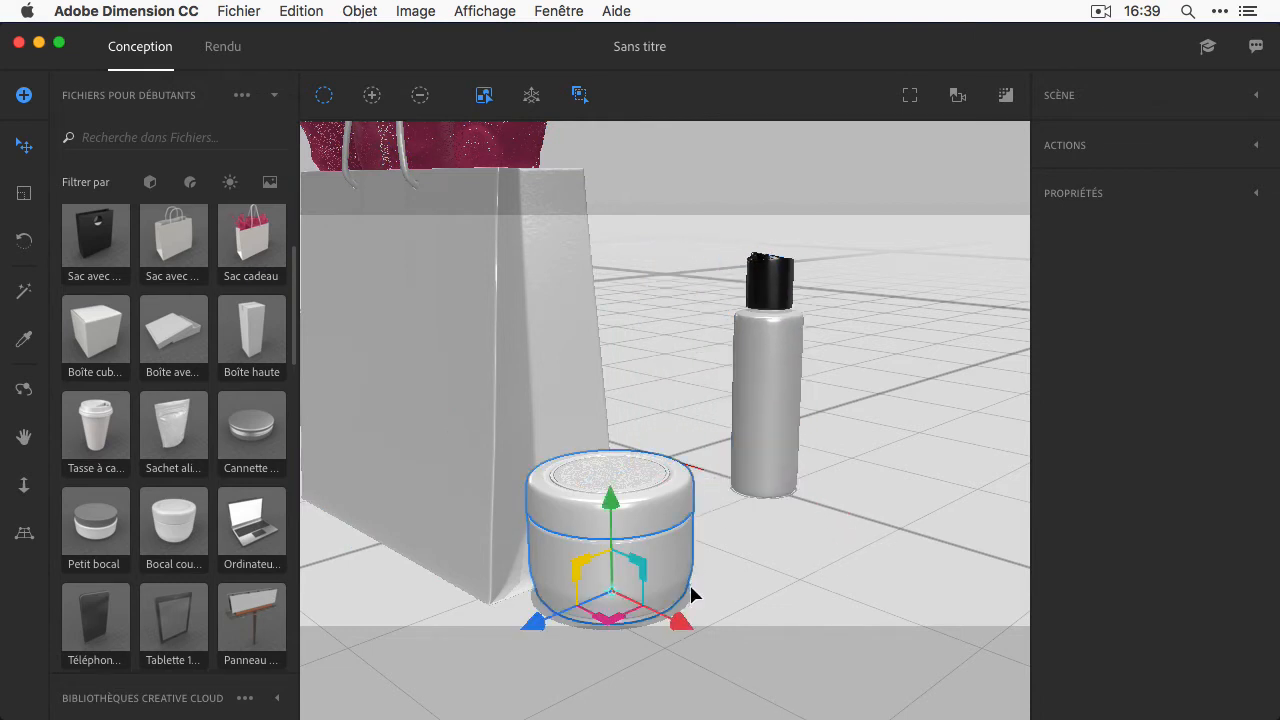
pyautogui.moveTo(680, 562); pyautogui.dragTo(991, 457)
pyautogui.moveTo(757, 477); pyautogui.dragTo(712, 503)
pyautogui.moveTo(422, 372); pyautogui.dragTo(476, 367)
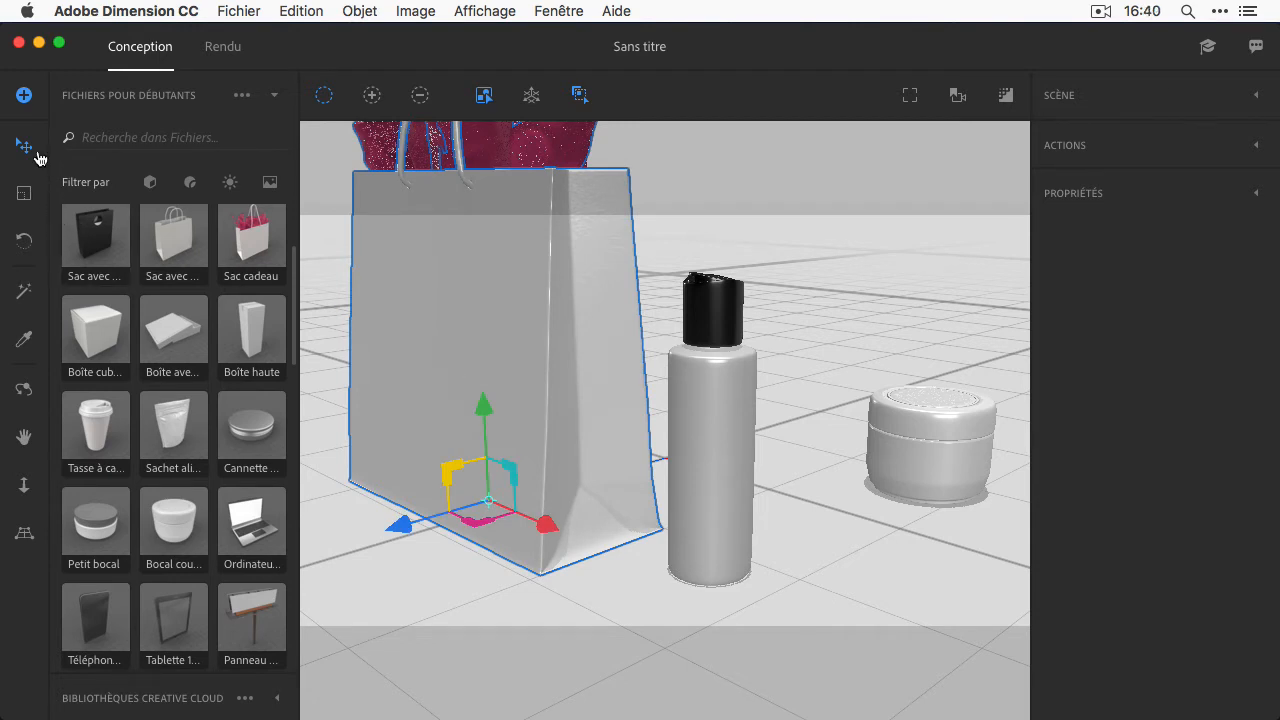
# Scale down the gift bag until its handles fit in the view, and reduce the bottle and the jar in size.
pyautogui.click(24, 196)
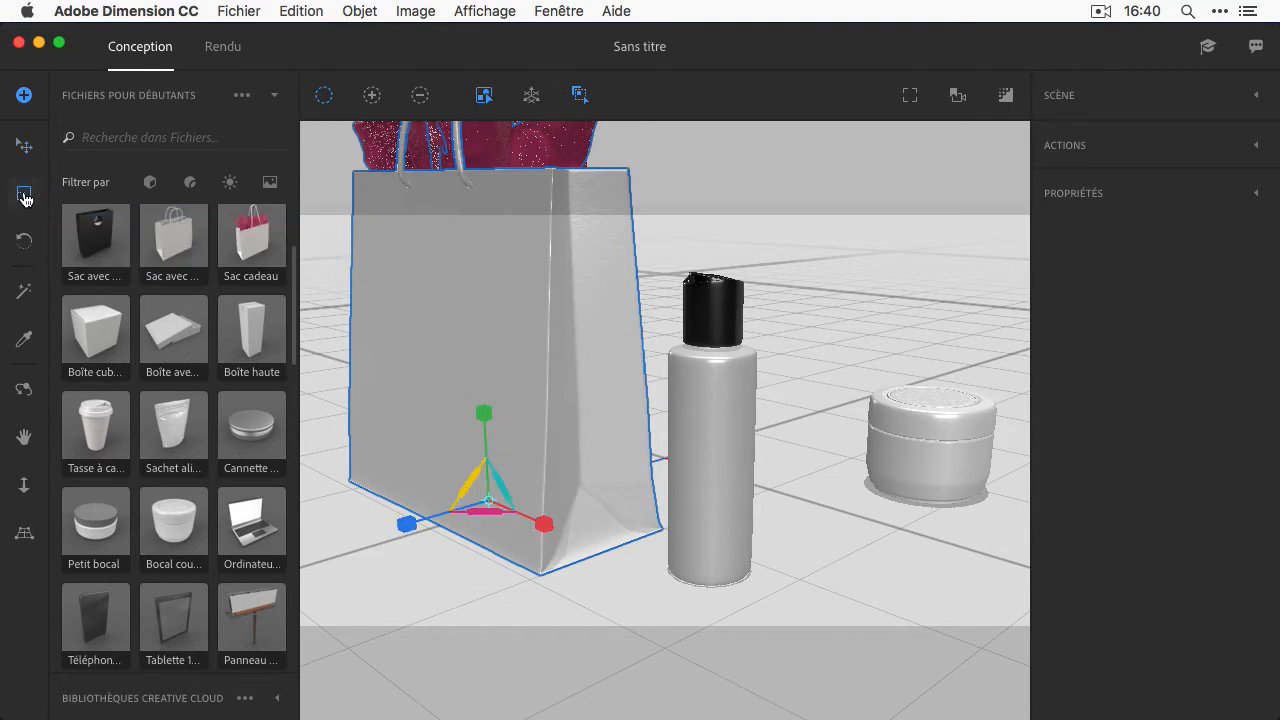
pyautogui.moveTo(589, 236); pyautogui.dragTo(435, 397)
pyautogui.click(705, 411)
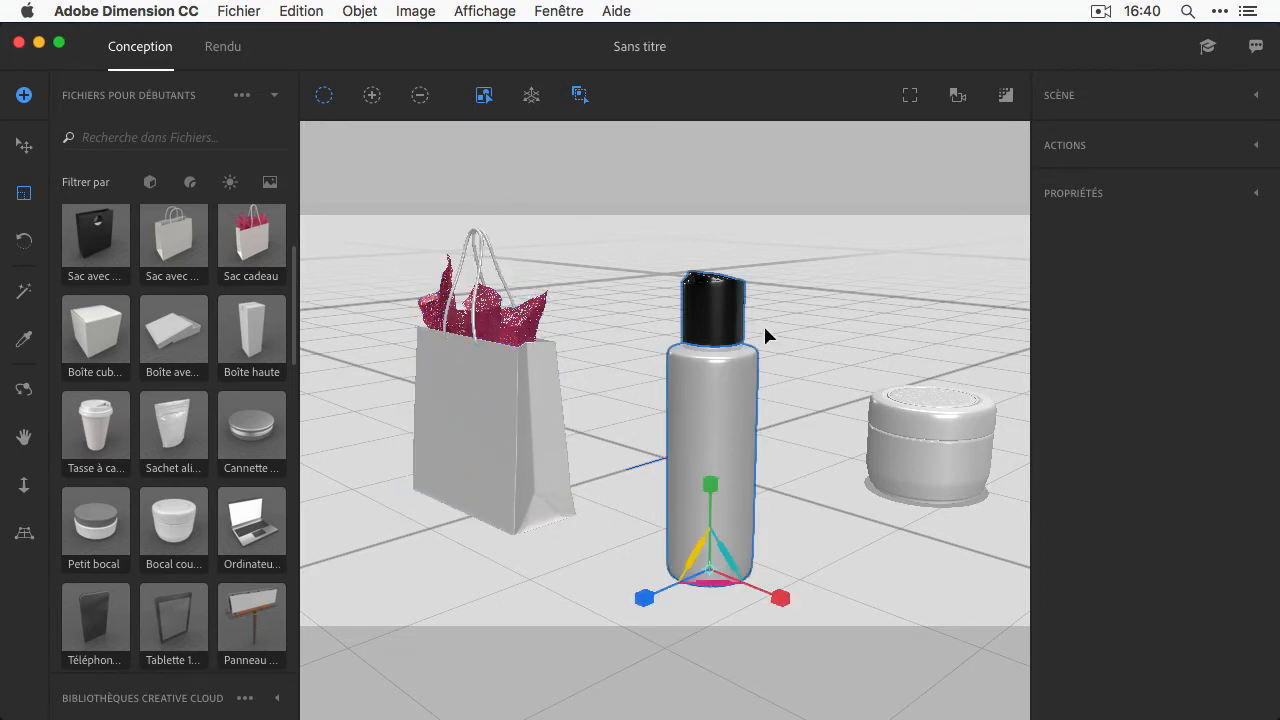
pyautogui.moveTo(729, 406); pyautogui.dragTo(660, 492)
pyautogui.click(480, 466)
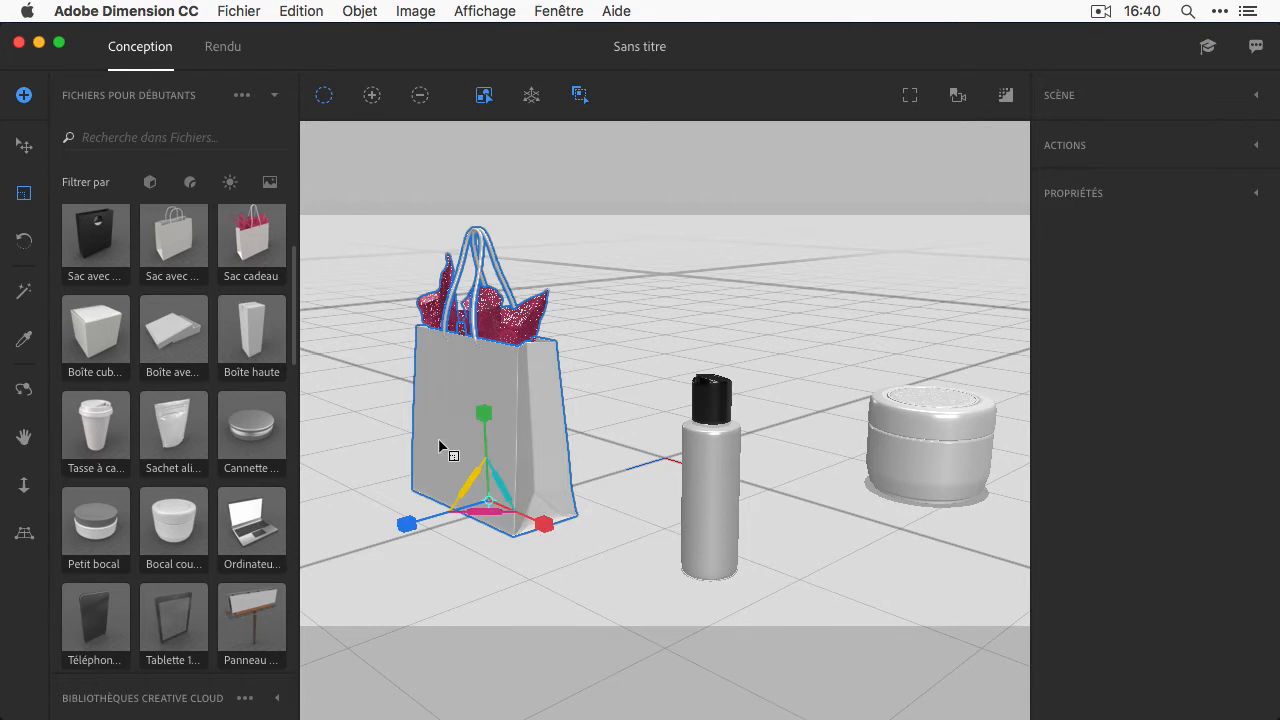
pyautogui.moveTo(545, 374); pyautogui.dragTo(593, 344)
pyautogui.click(874, 488)
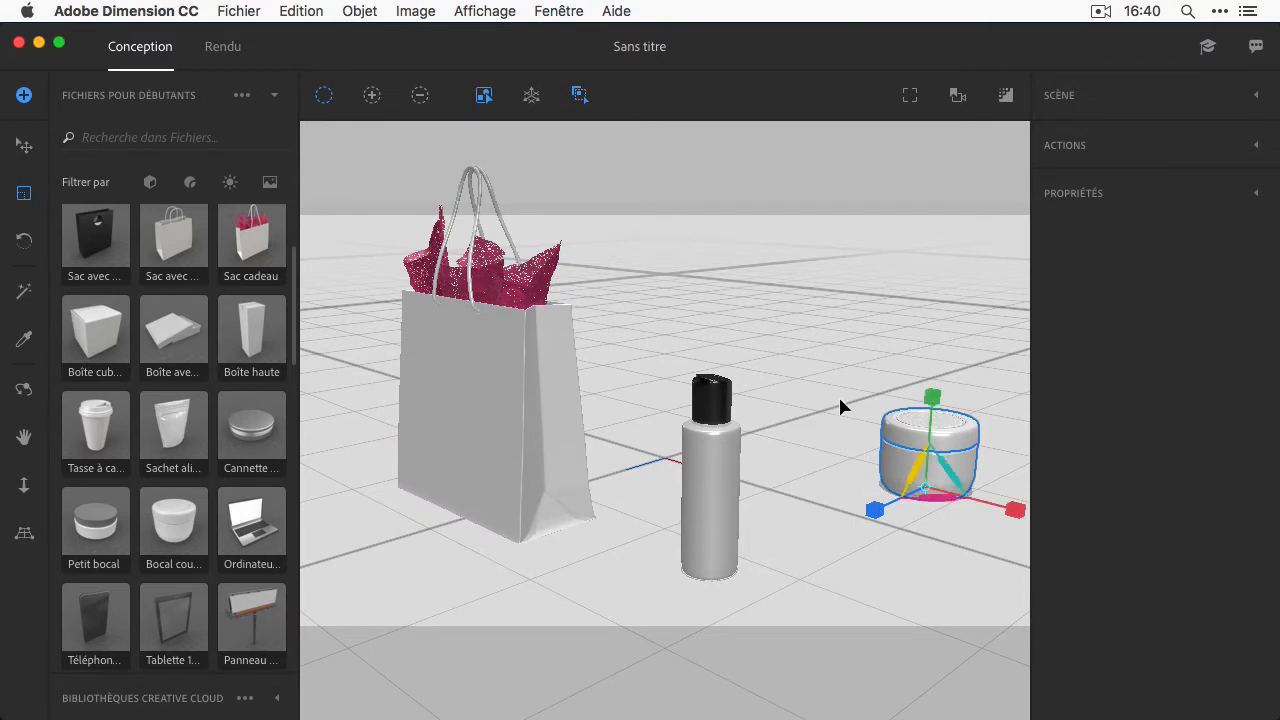
# Move the jar, the bottle and the gift bag forward, grouping them more closely in the foreground.
pyautogui.click(22, 146)
pyautogui.moveTo(900, 451); pyautogui.dragTo(804, 501)
pyautogui.moveTo(696, 526); pyautogui.dragTo(674, 537)
pyautogui.moveTo(487, 425); pyautogui.dragTo(477, 460)
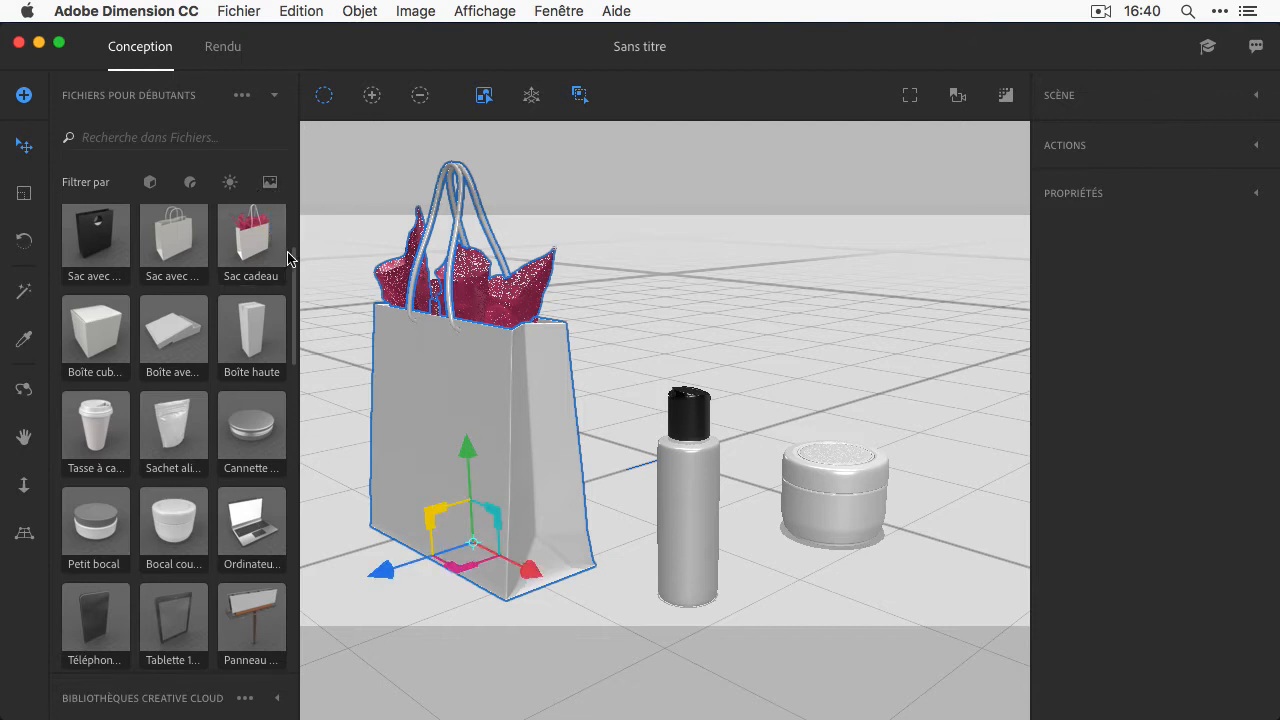
# Add the Table background image and match the scene to it with image proportions, environment light, sunlight and camera perspective.
pyautogui.moveTo(290, 260); pyautogui.dragTo(300, 206)
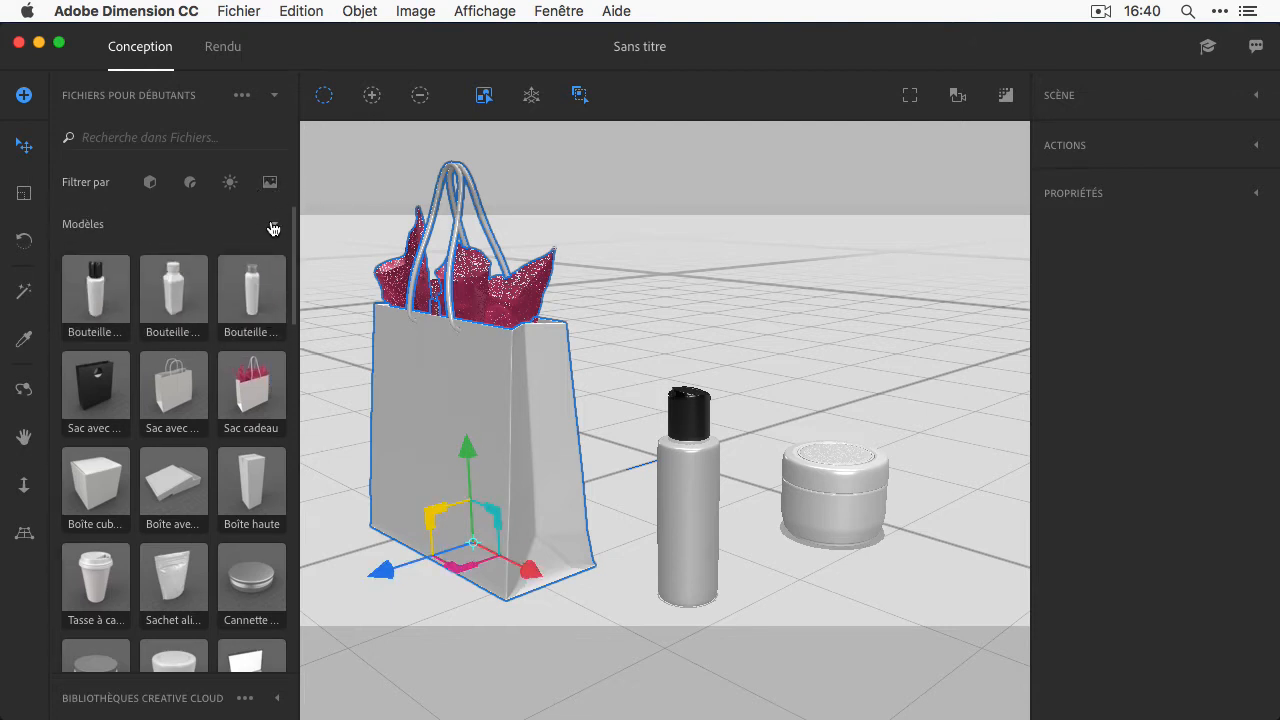
pyautogui.click(274, 224)
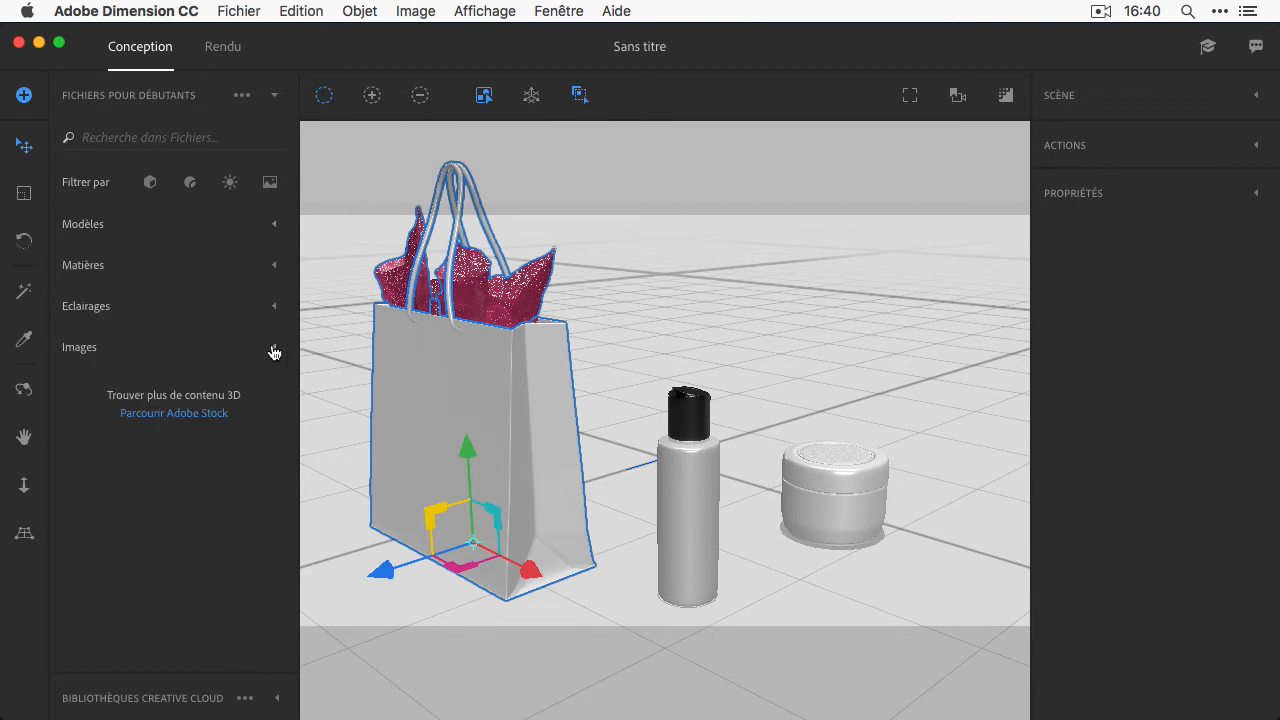
pyautogui.click(274, 348)
pyautogui.scroll(-5, 207, 444)
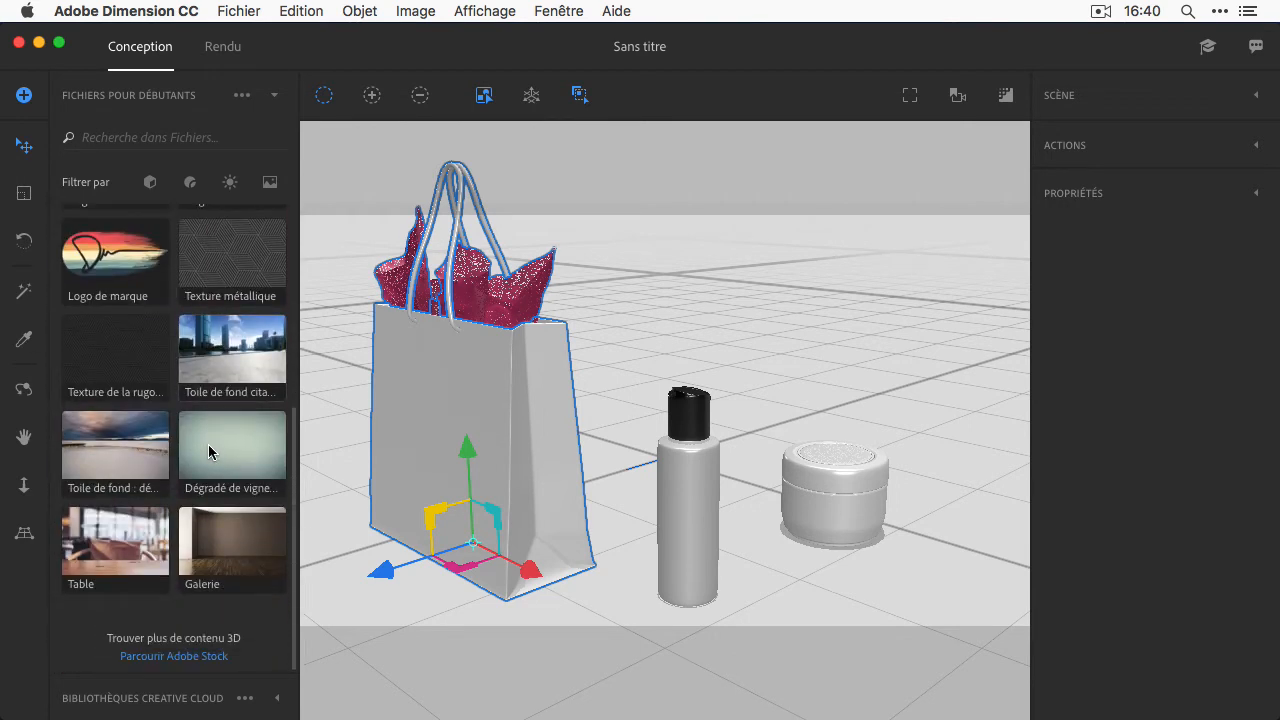
pyautogui.click(144, 548)
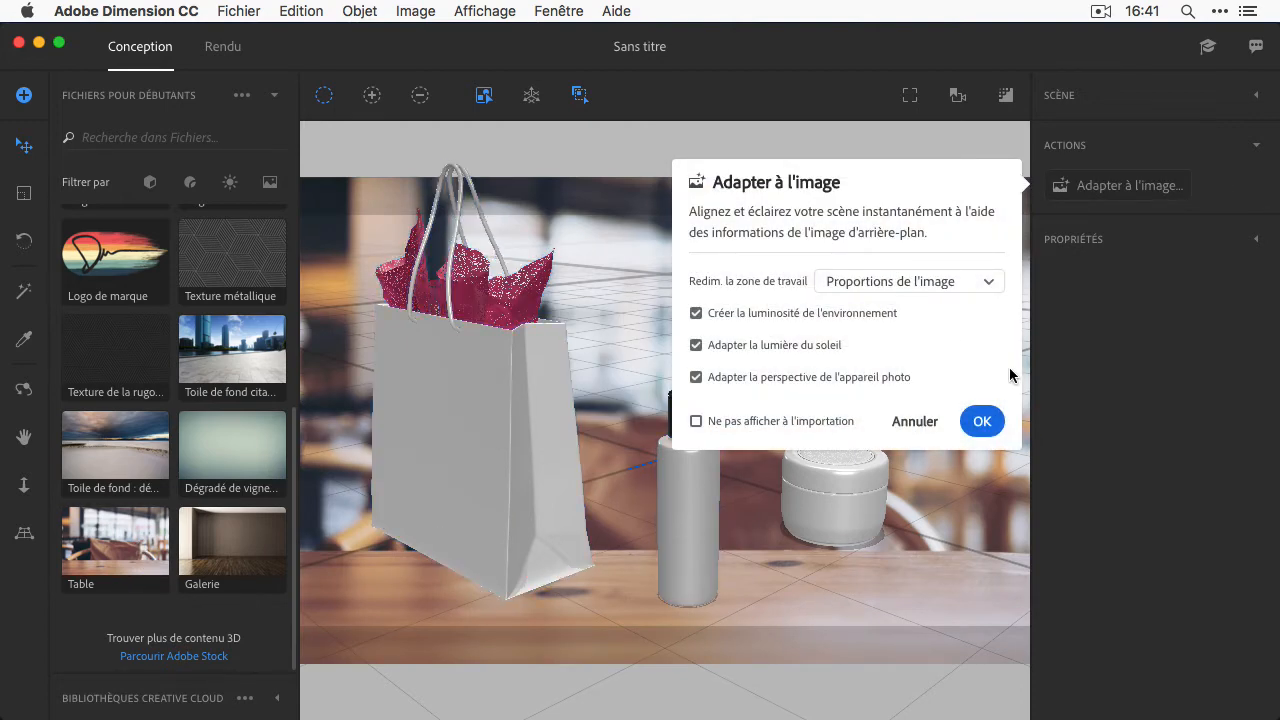
pyautogui.click(979, 424)
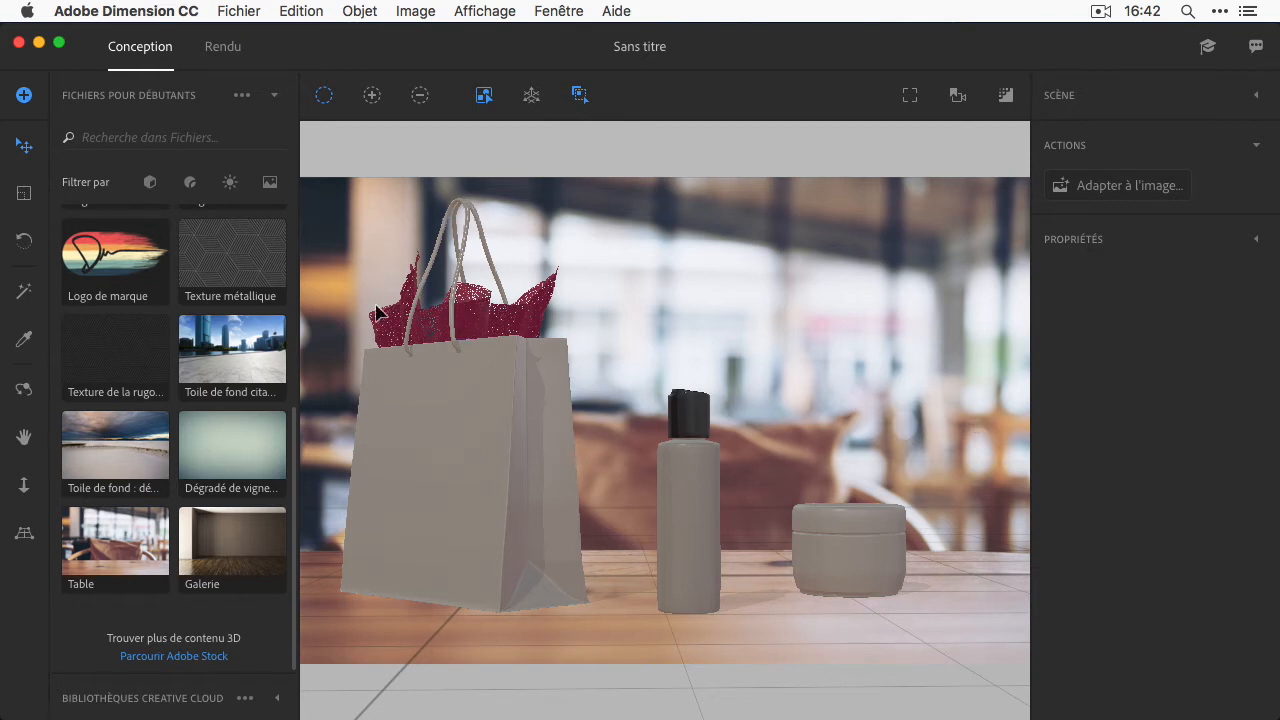
pyautogui.scroll(5, 246, 315)
pyautogui.click(272, 348)
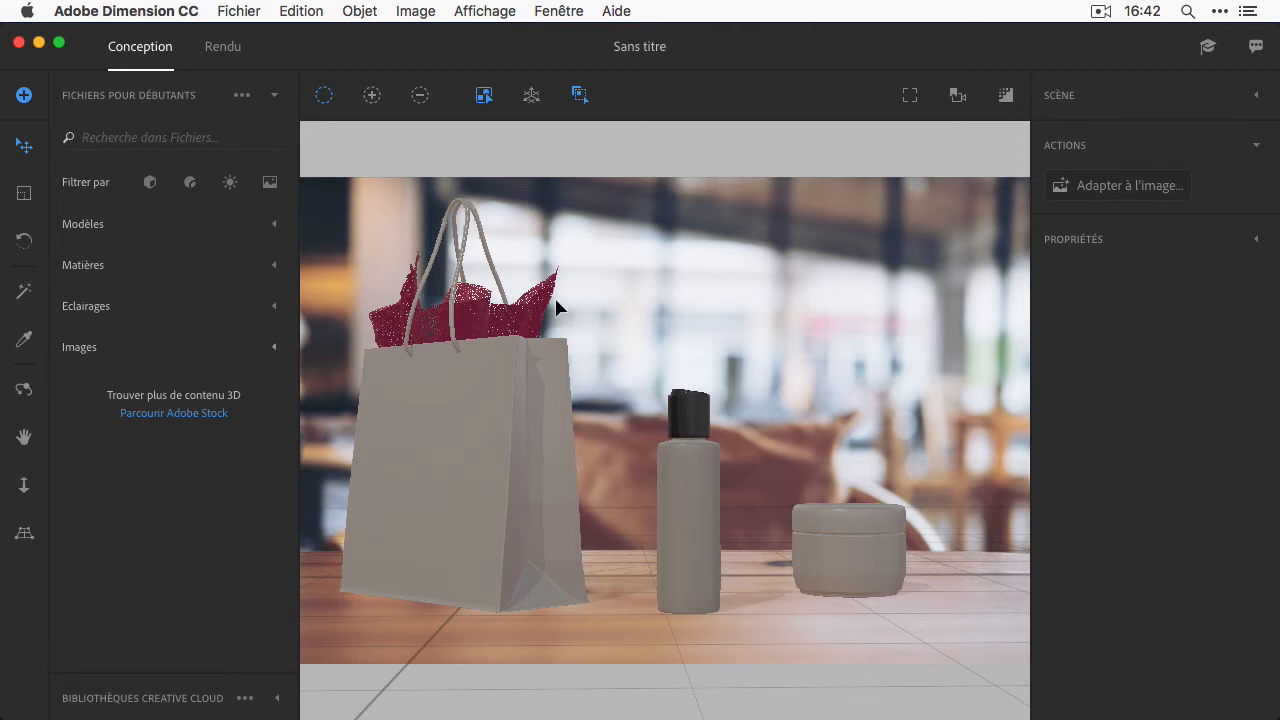
# Turn off group selection and select the paper bag with its handles separately from the red tissue paper.
pyautogui.click(450, 452)
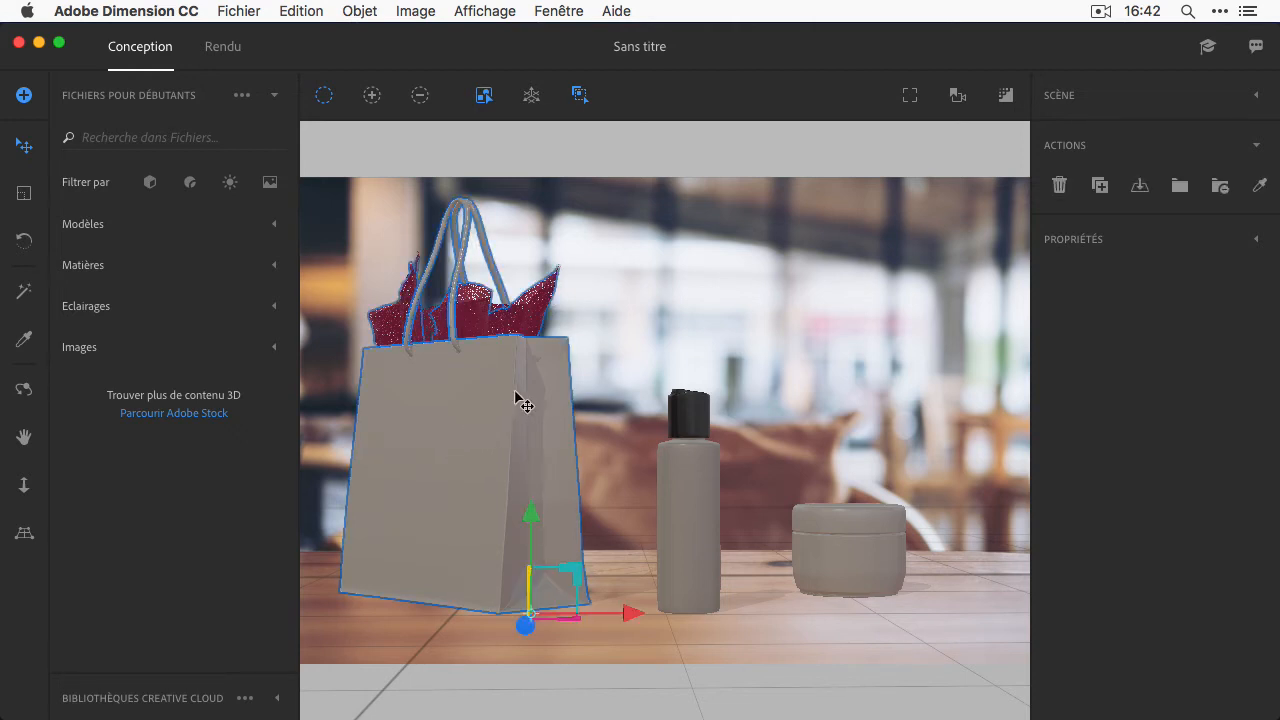
pyautogui.click(483, 106)
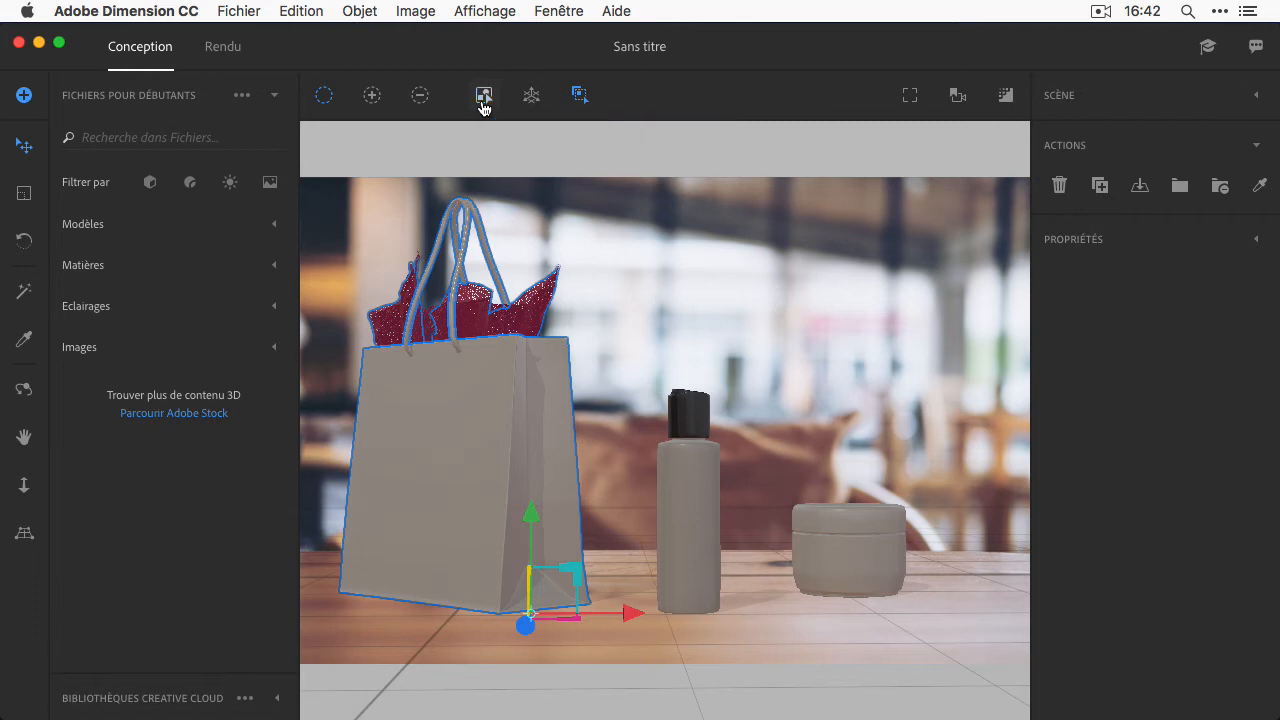
pyautogui.click(585, 345)
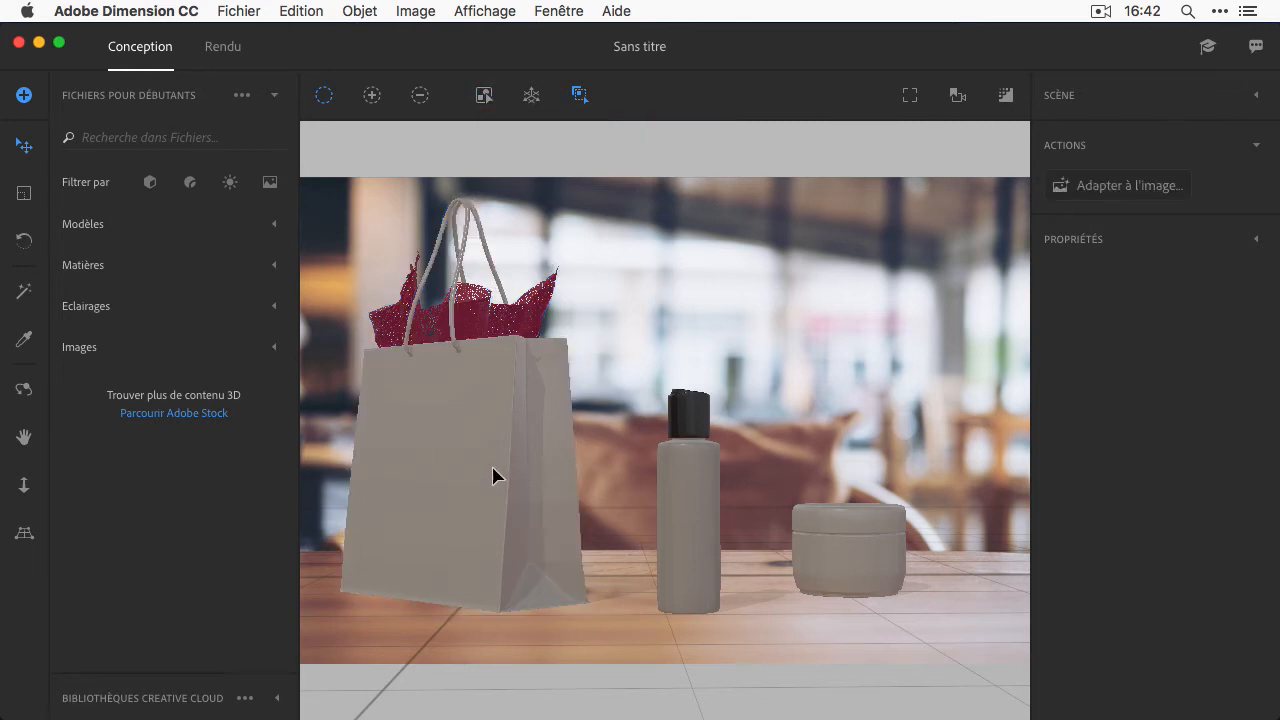
pyautogui.click(477, 443)
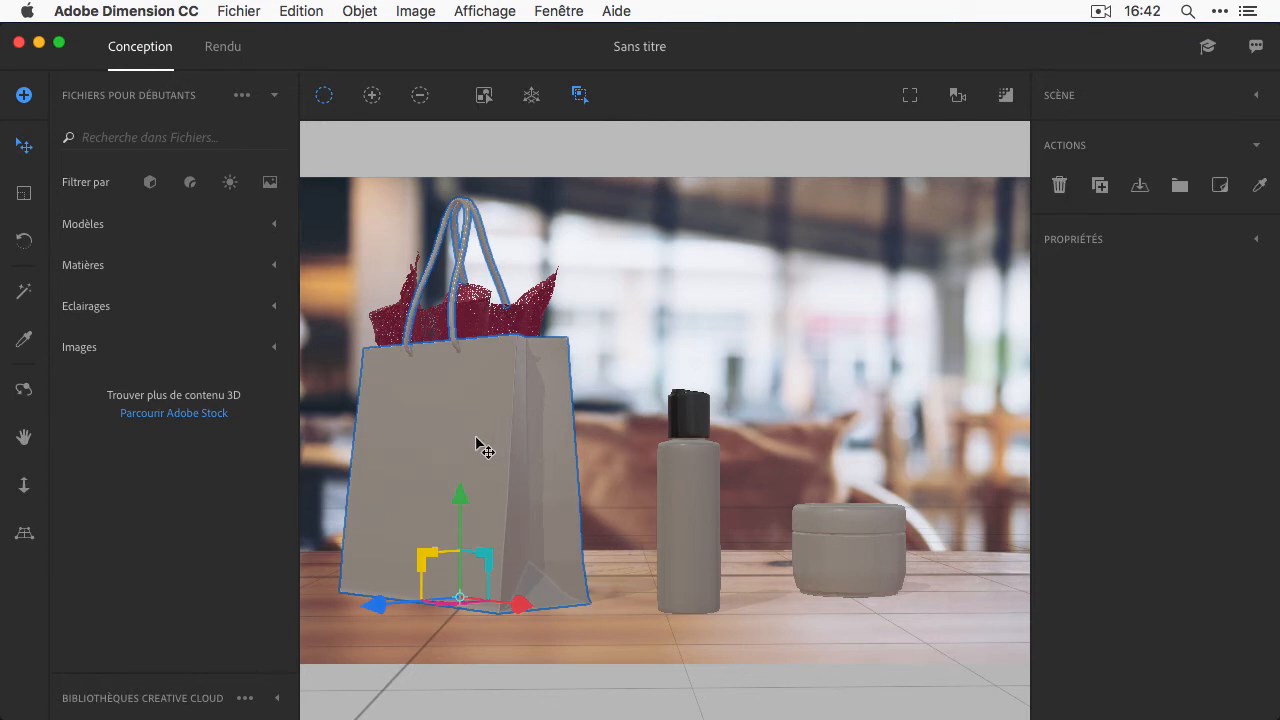
pyautogui.click(477, 306)
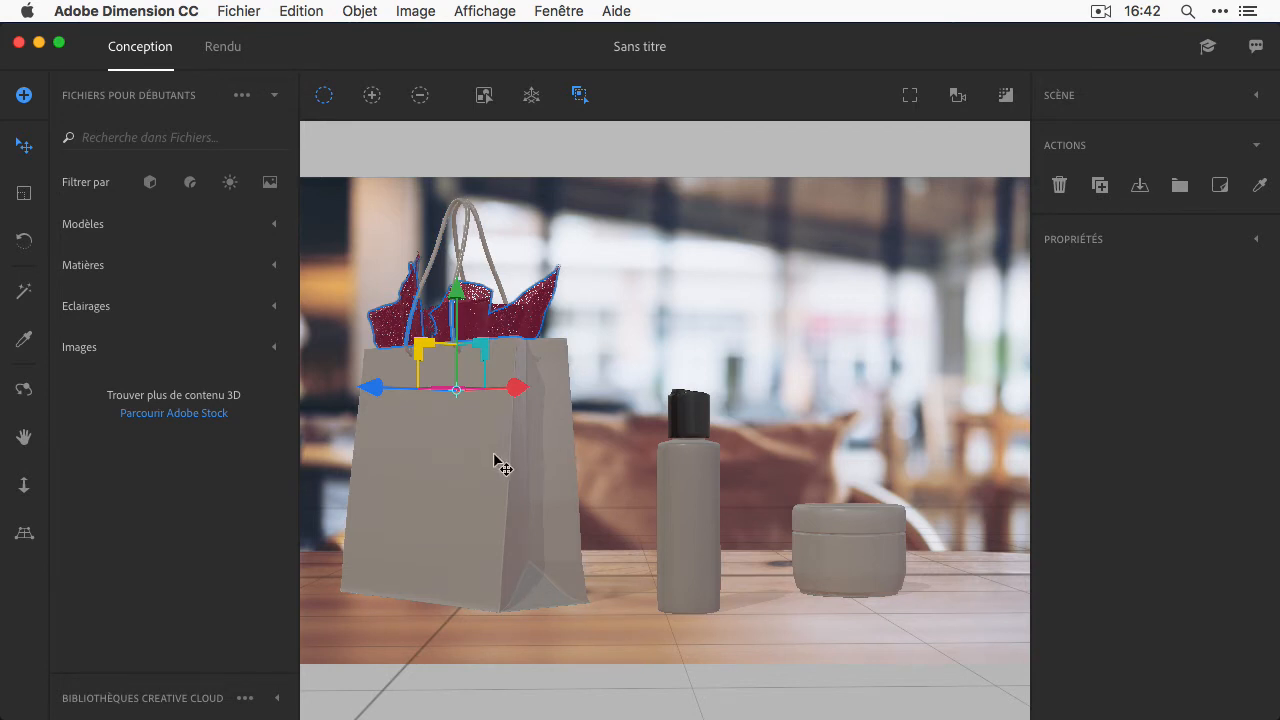
pyautogui.click(465, 476)
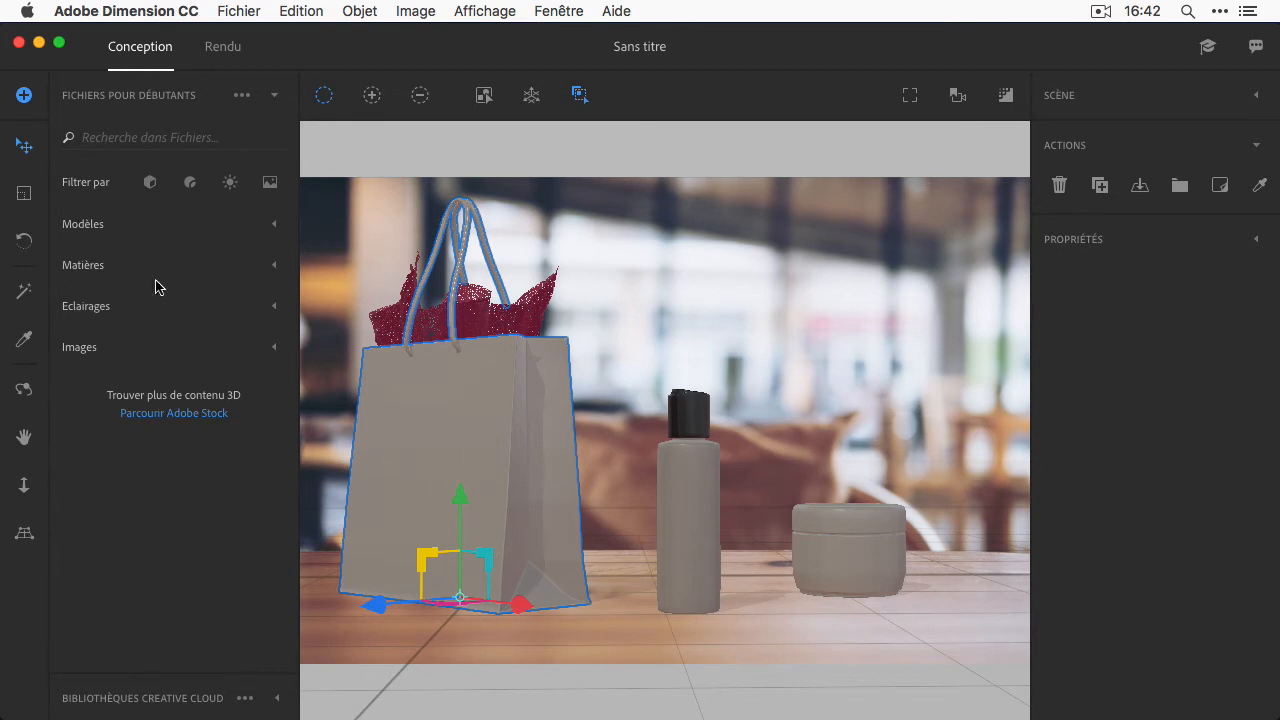
# Browse the starter materials available for the selected bag.
pyautogui.click(273, 271)
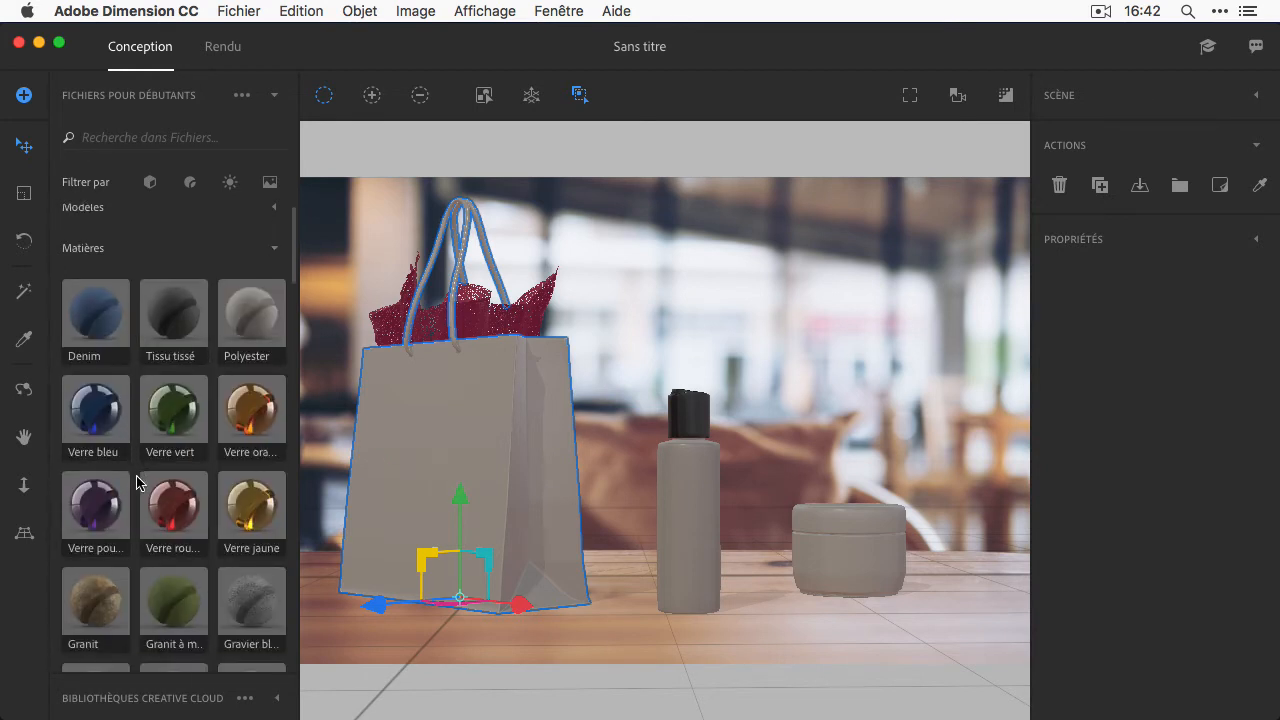
pyautogui.scroll(-10, 137, 482)
pyautogui.scroll(-2, 137, 482)
pyautogui.scroll(2, 137, 482)
pyautogui.scroll(5, 137, 482)
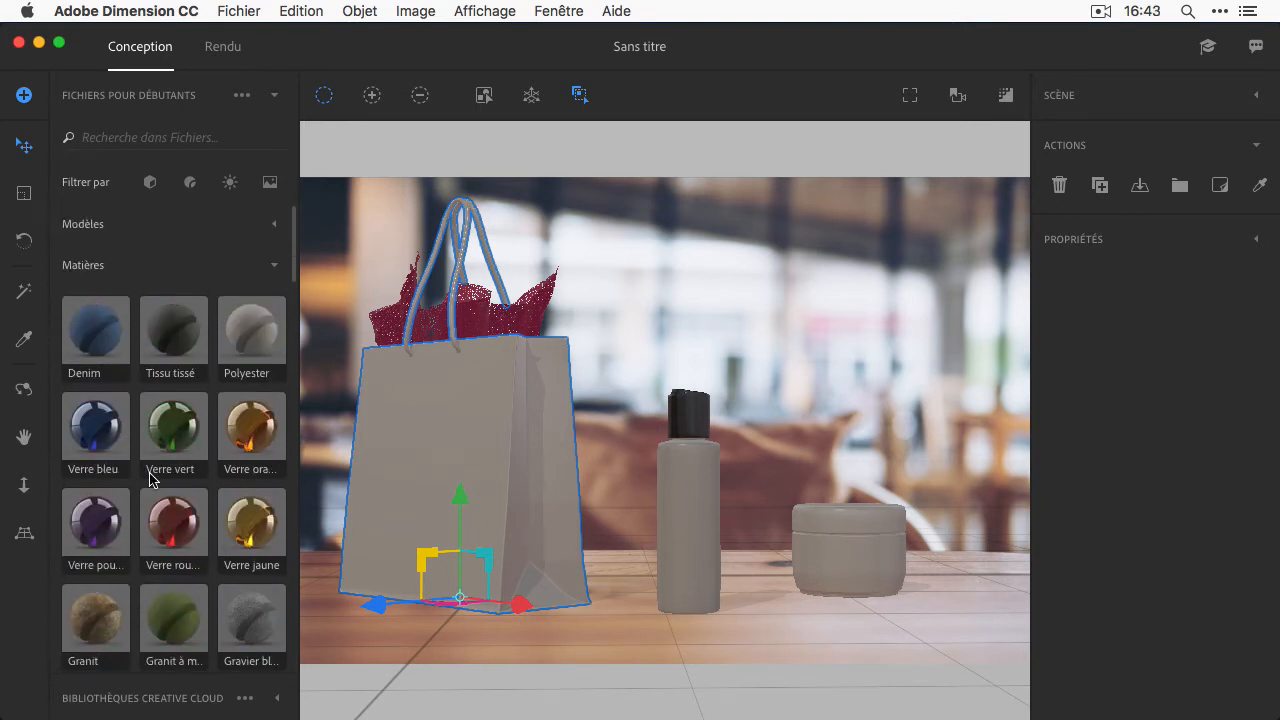
pyautogui.click(274, 265)
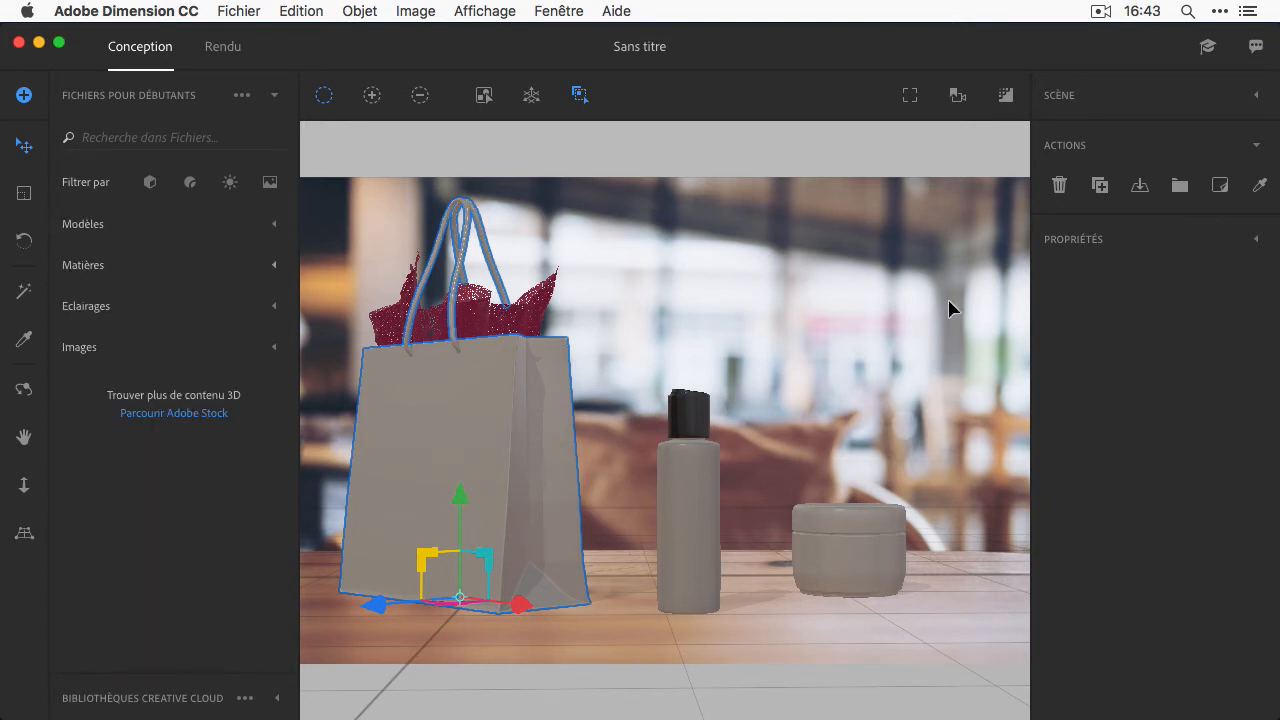
# Show the selected bag's material in the scene and set its base colour to purple, RGB 110, 25, 140.
pyautogui.click(1256, 241)
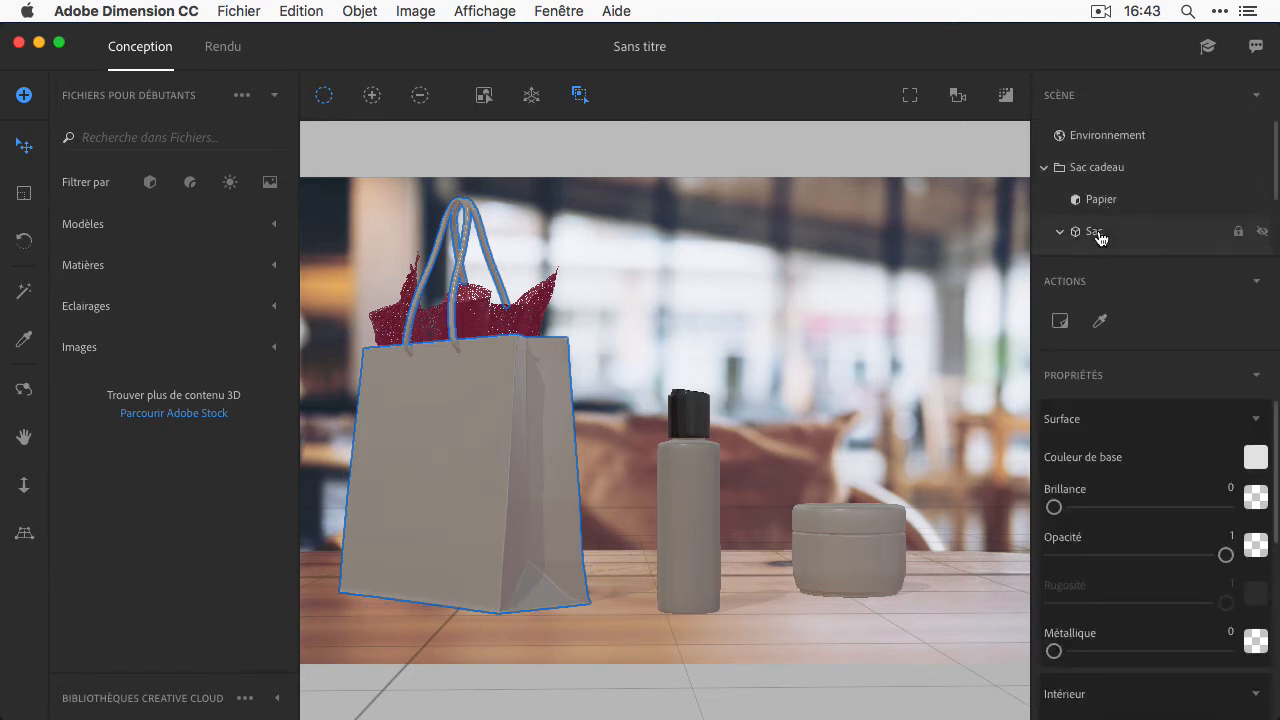
pyautogui.scroll(-3, 1105, 232)
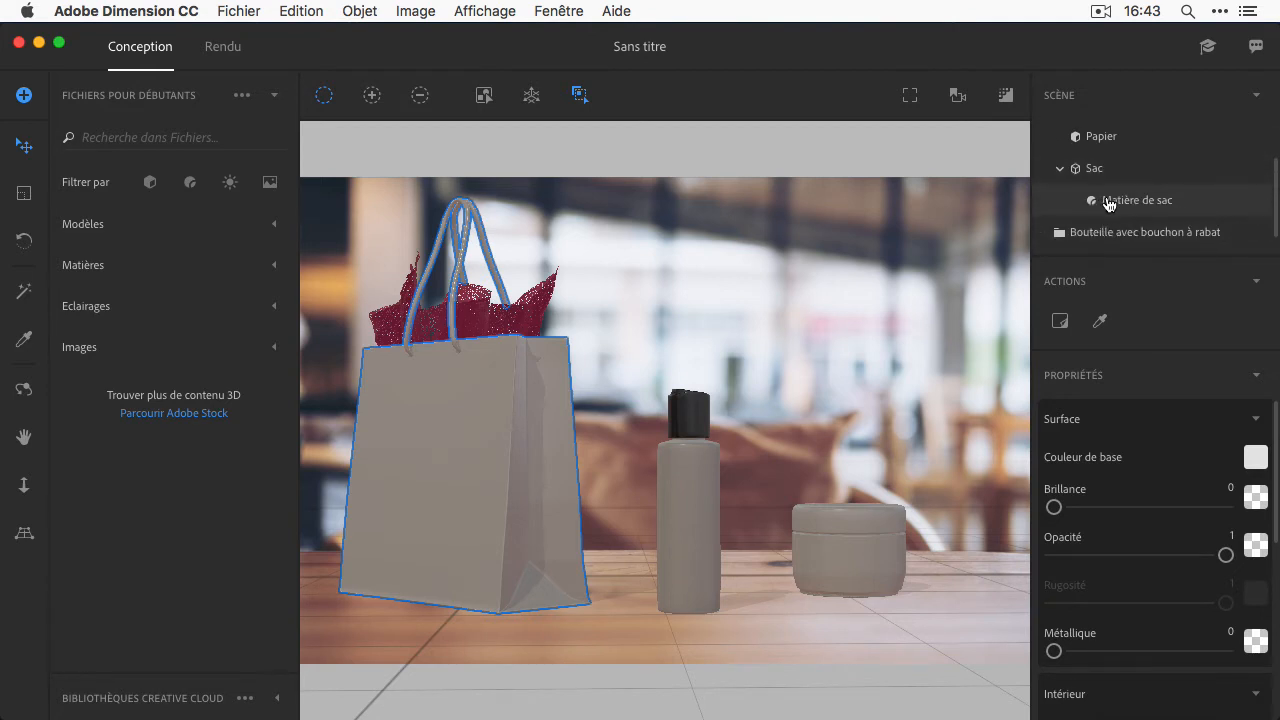
pyautogui.scroll(-1, 1108, 203)
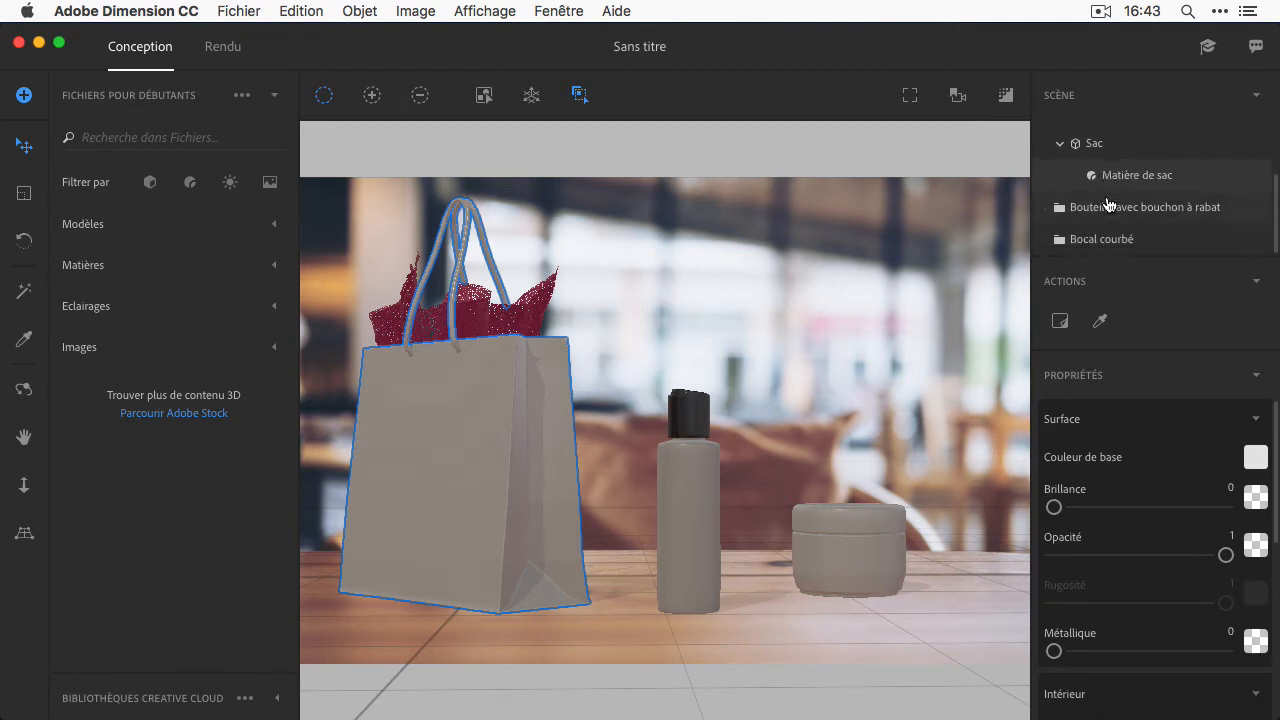
pyautogui.click(1258, 460)
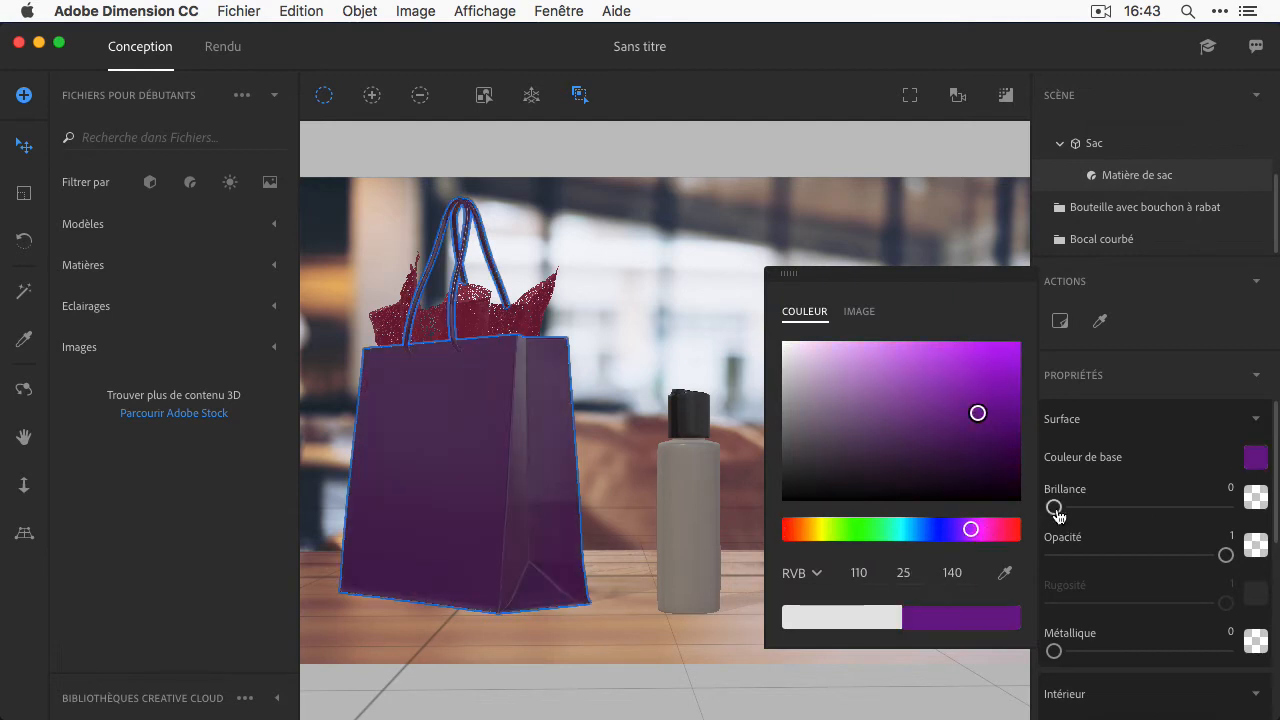
# Give the bag material a slight gloss (Brillance), a Métallique value of 0,14 and an Indice de réfraction of 1,62.
pyautogui.moveTo(1055, 508)
pyautogui.mouseDown()
pyautogui.moveTo(1081, 507)
pyautogui.moveTo(1069, 507)
pyautogui.mouseUp()
pyautogui.click(1102, 549)
pyautogui.scroll(-3, 1128, 612)
pyautogui.click(1076, 539)
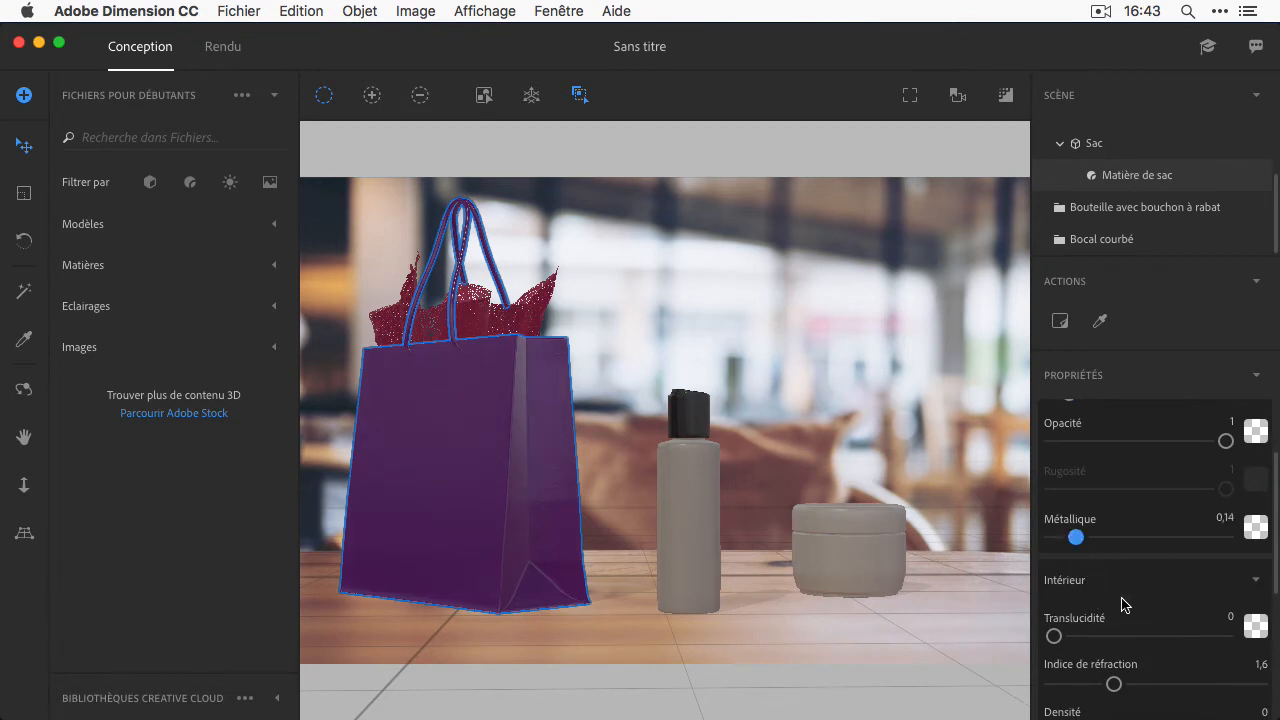
pyautogui.scroll(-2, 1127, 606)
pyautogui.moveTo(1113, 600); pyautogui.dragTo(1116, 600)
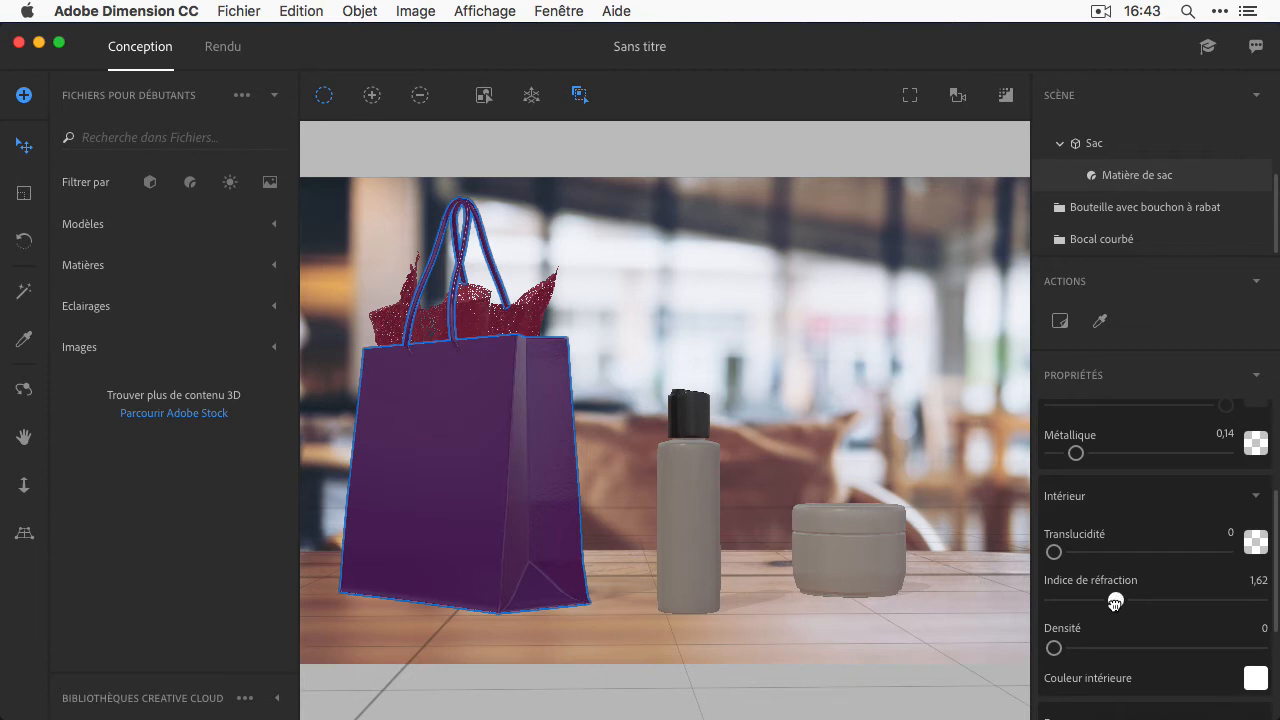
pyautogui.scroll(-5, 1083, 655)
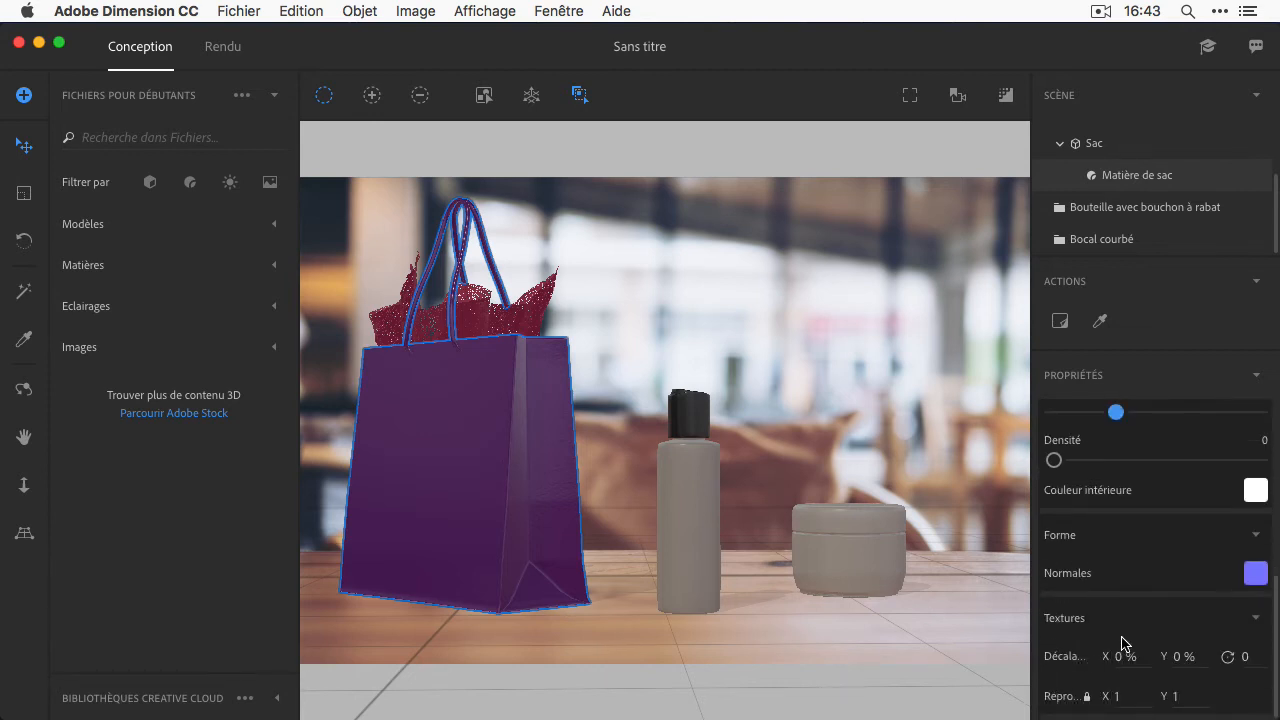
pyautogui.scroll(5, 1127, 631)
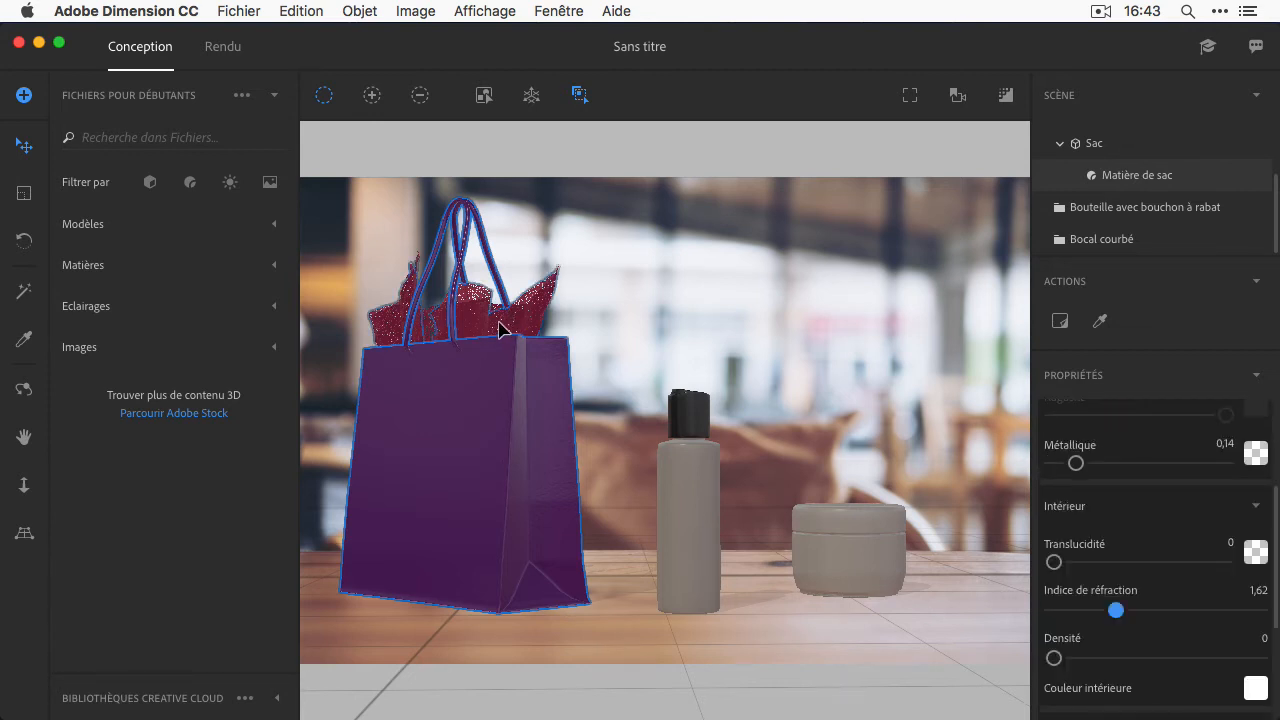
# Select the tissue paper's material and set its base colour to light blue, RGB 163, 224, 240.
pyautogui.click(531, 318)
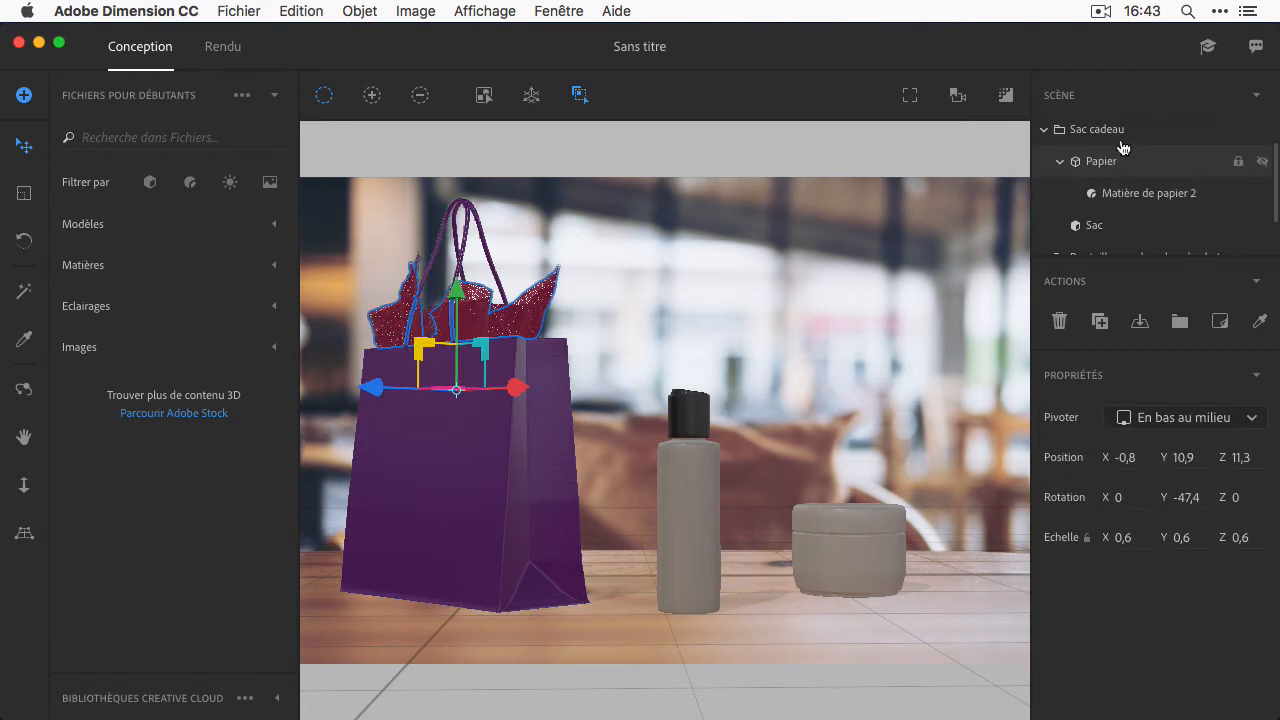
pyautogui.scroll(2, 1110, 150)
pyautogui.scroll(-3, 1118, 232)
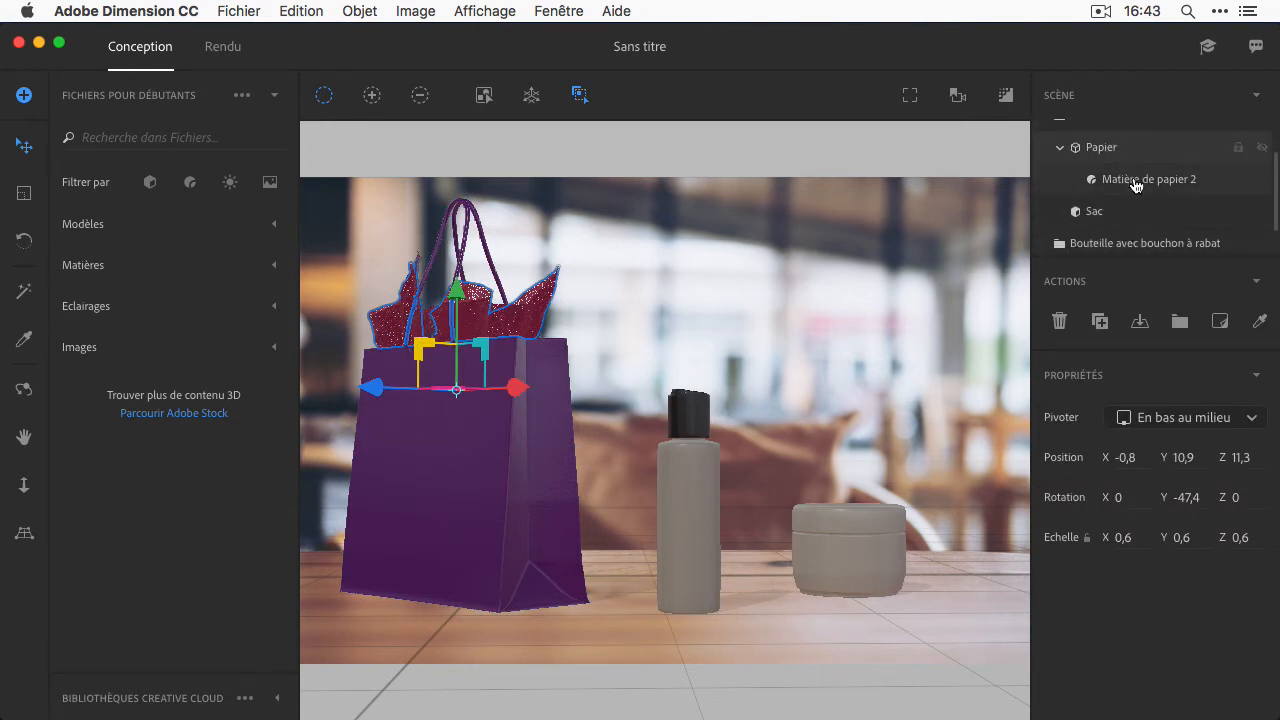
pyautogui.click(1136, 181)
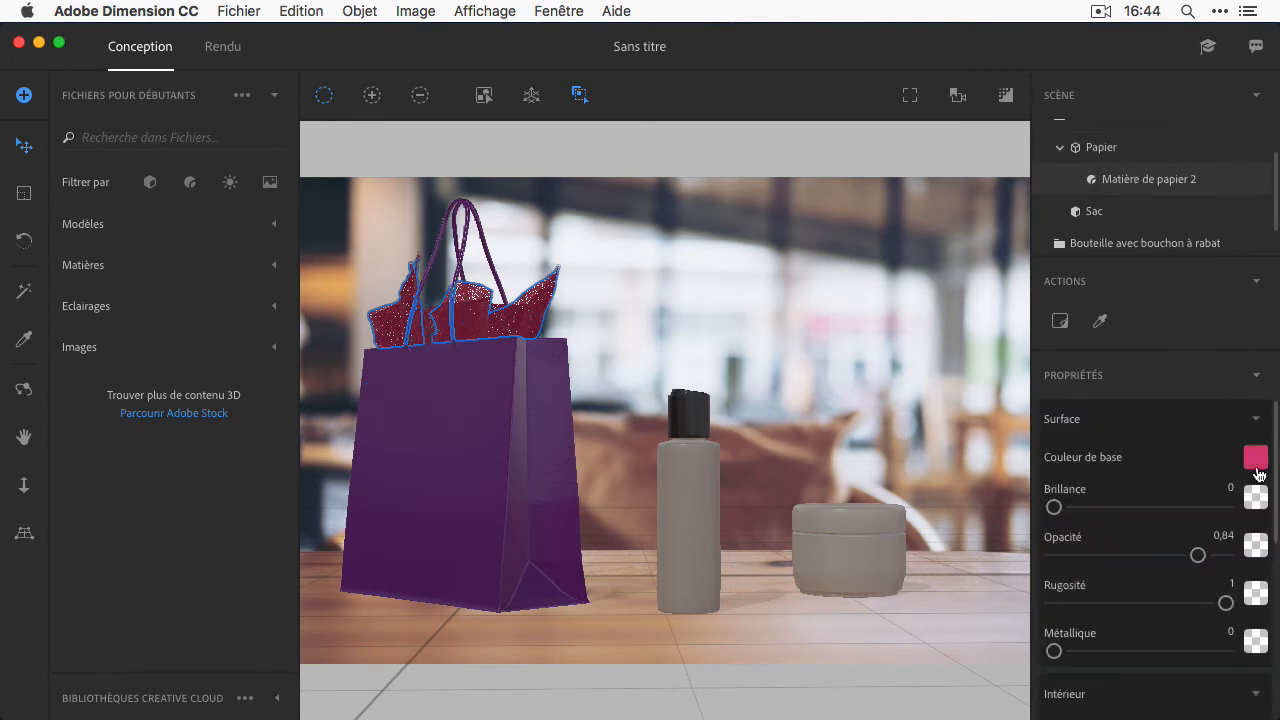
pyautogui.click(1256, 458)
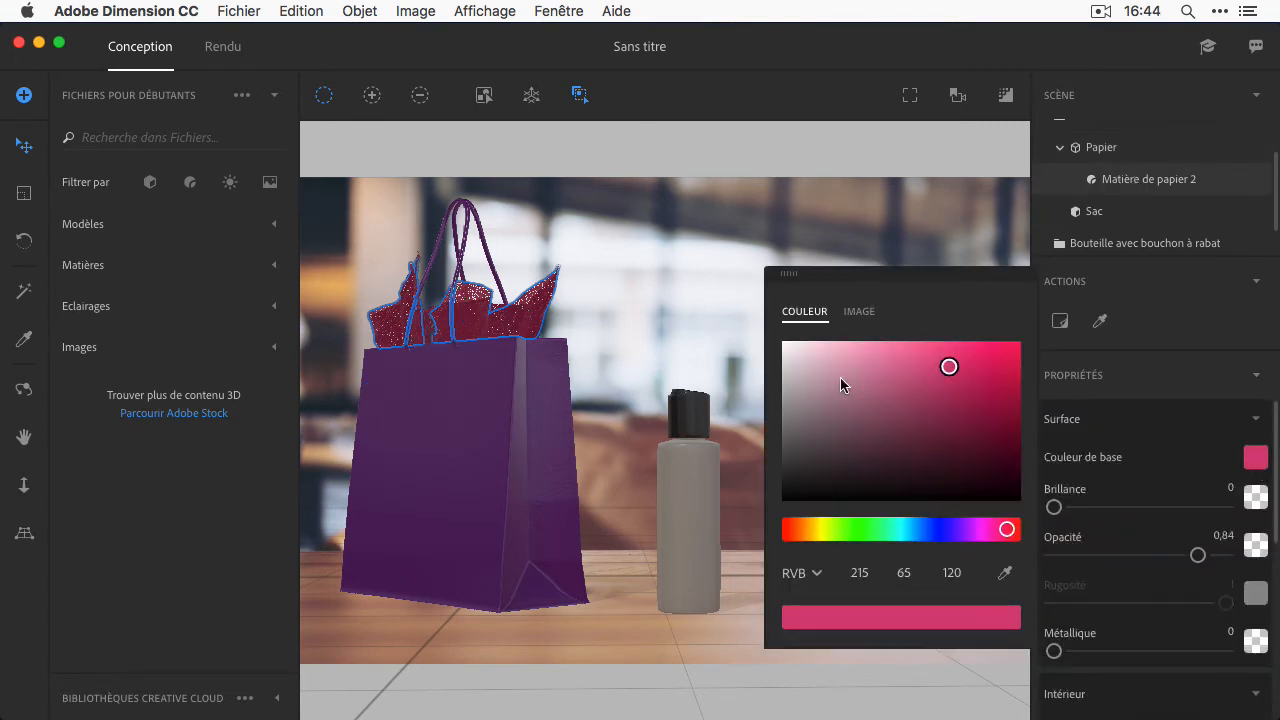
pyautogui.click(787, 351)
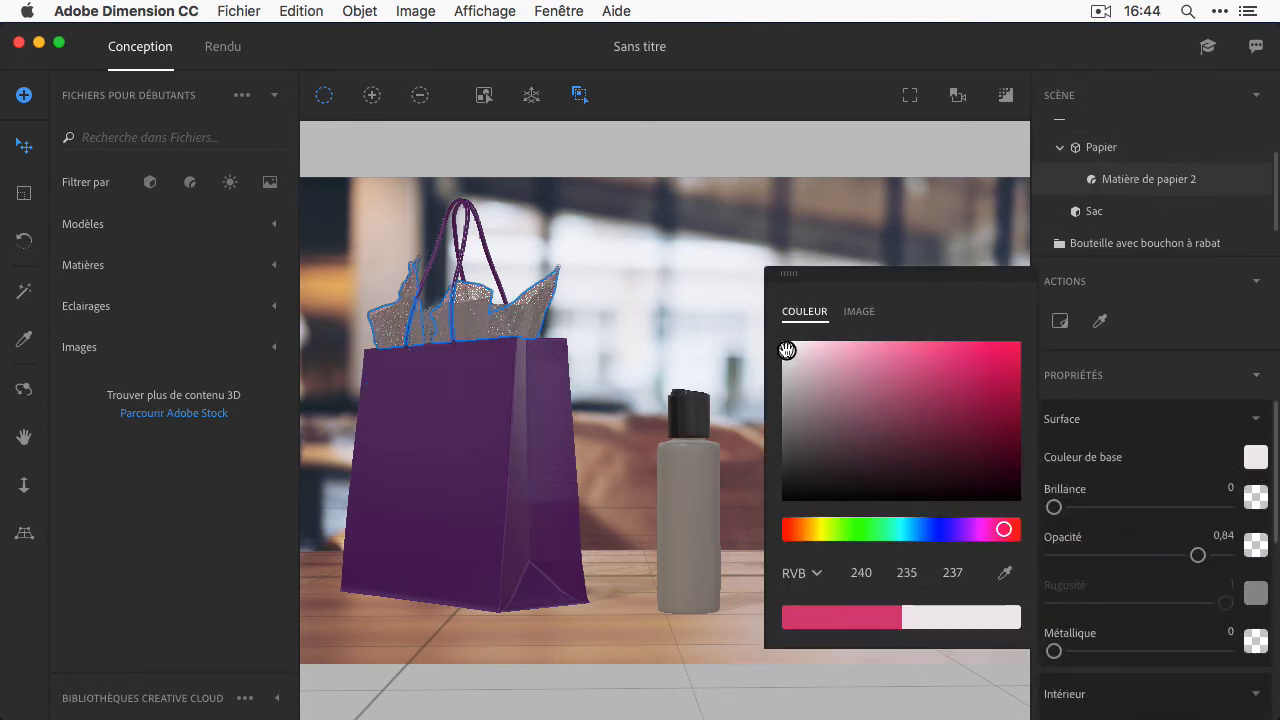
pyautogui.click(906, 529)
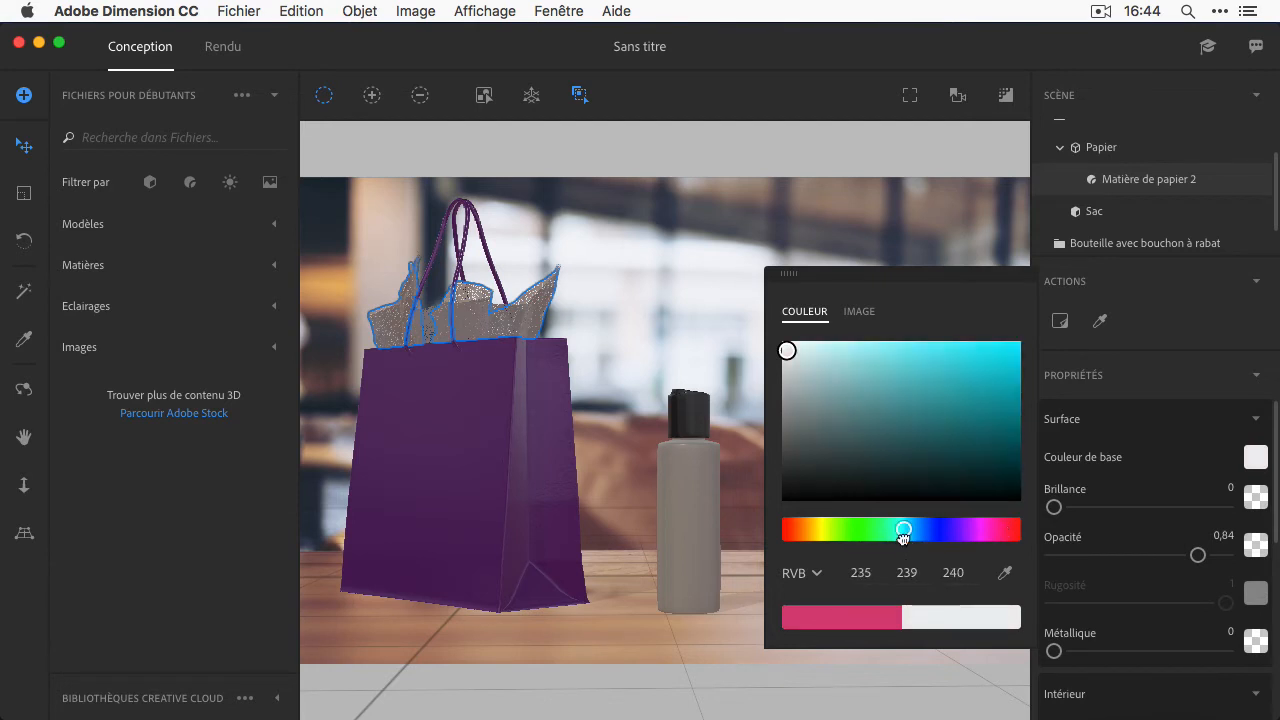
pyautogui.click(858, 351)
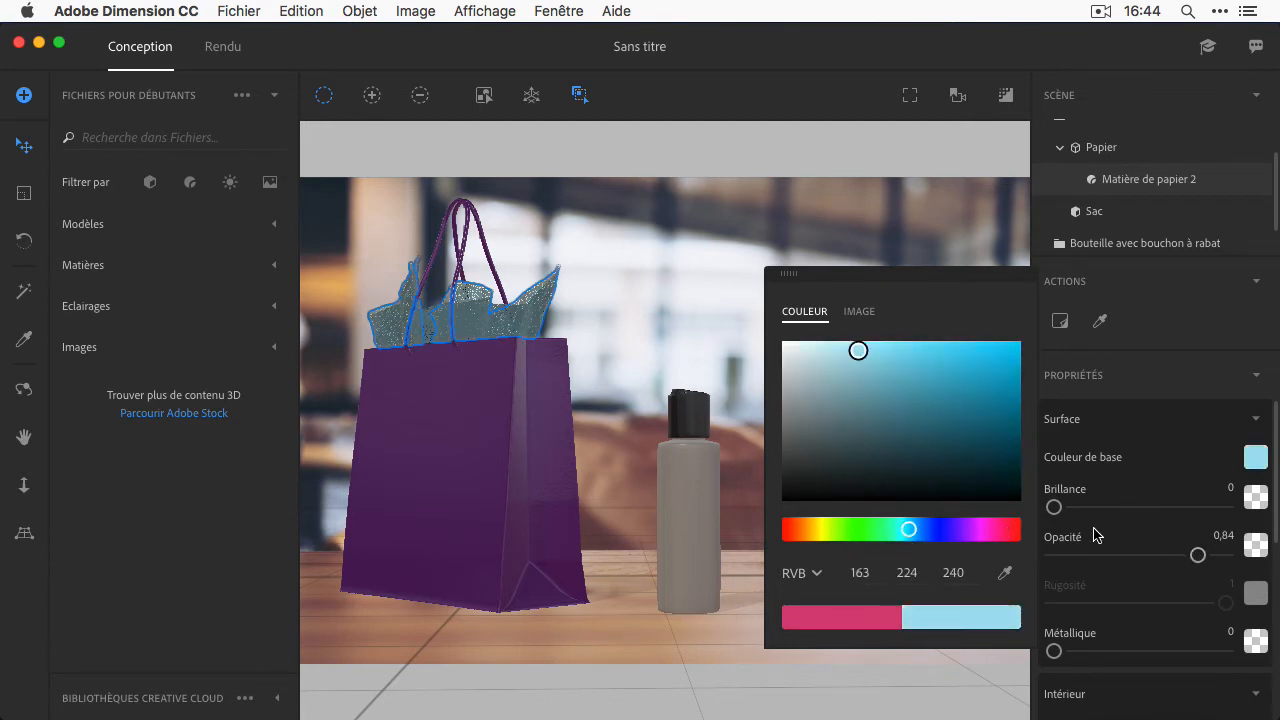
# Lower the tissue paper's opacity to make it partly see-through and set its Translucidité to 0,41.
pyautogui.click(1148, 557)
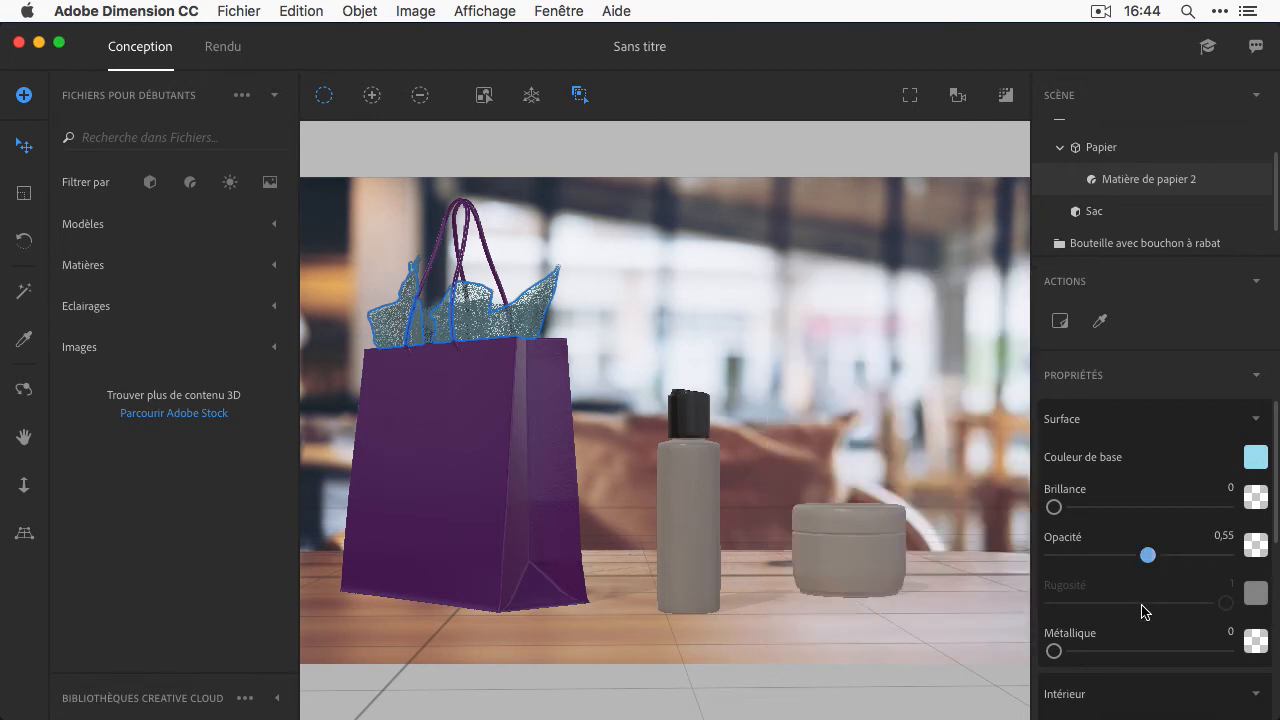
pyautogui.moveTo(1148, 555); pyautogui.dragTo(1161, 555)
pyautogui.scroll(-3, 1168, 630)
pyautogui.scroll(-2, 1140, 580)
pyautogui.click(1114, 520)
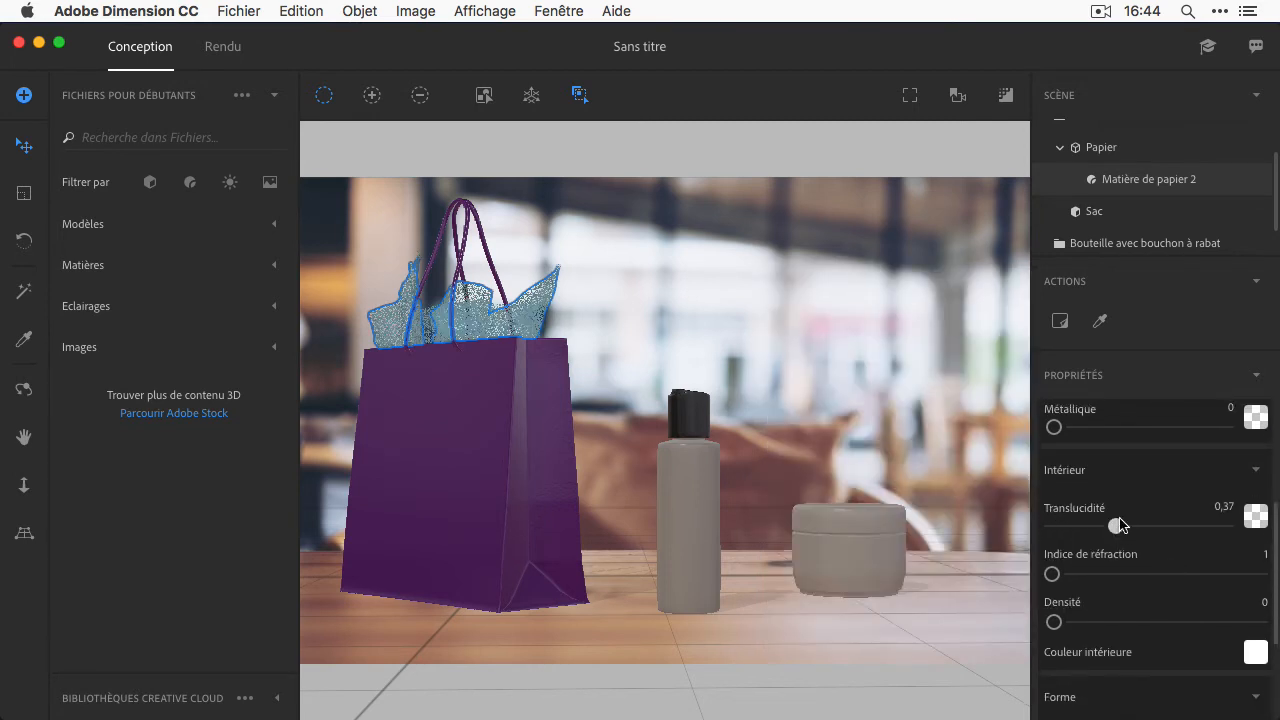
pyautogui.moveTo(1123, 519); pyautogui.dragTo(1125, 519)
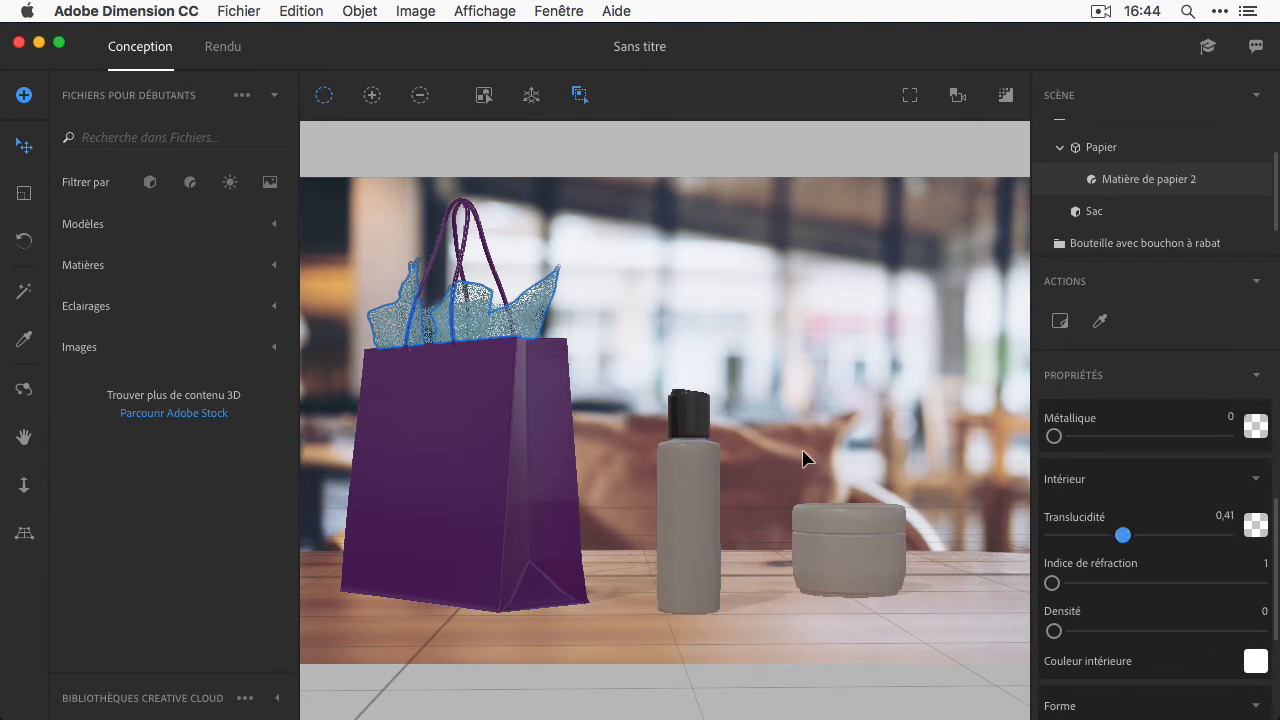
# Select the bottle body's material and set its base colour to white.
pyautogui.click(677, 503)
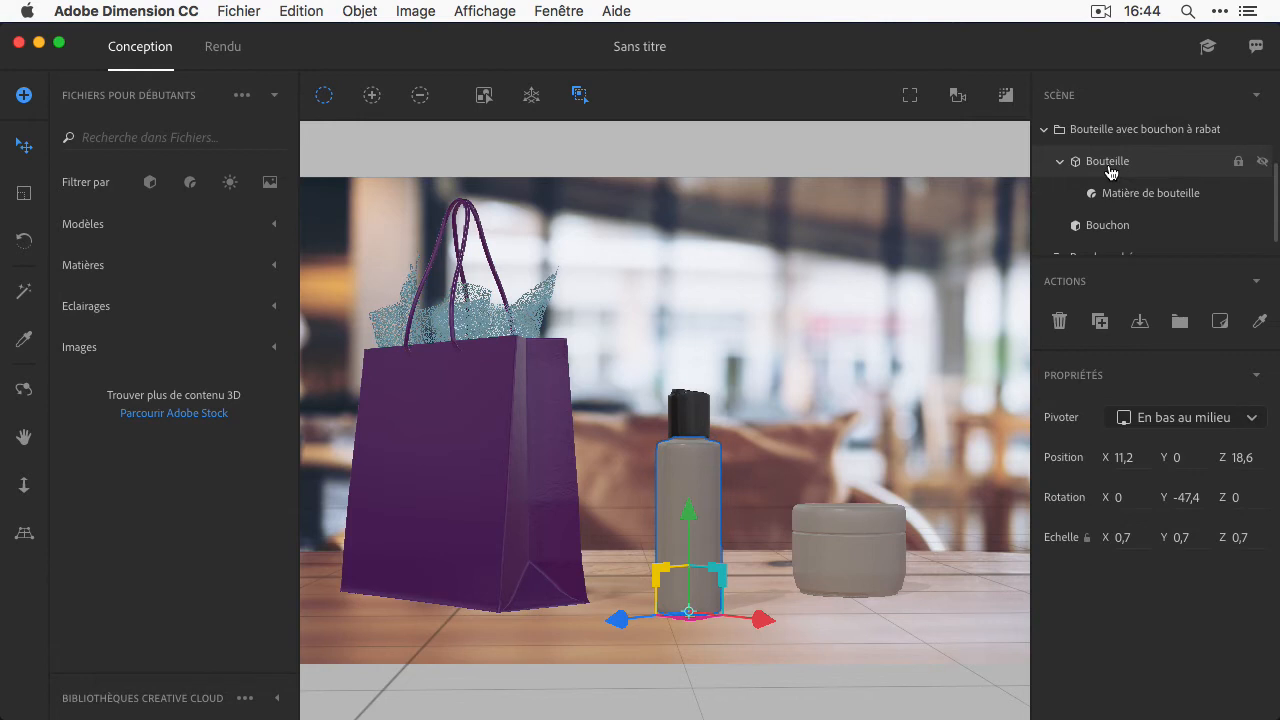
pyautogui.click(1136, 196)
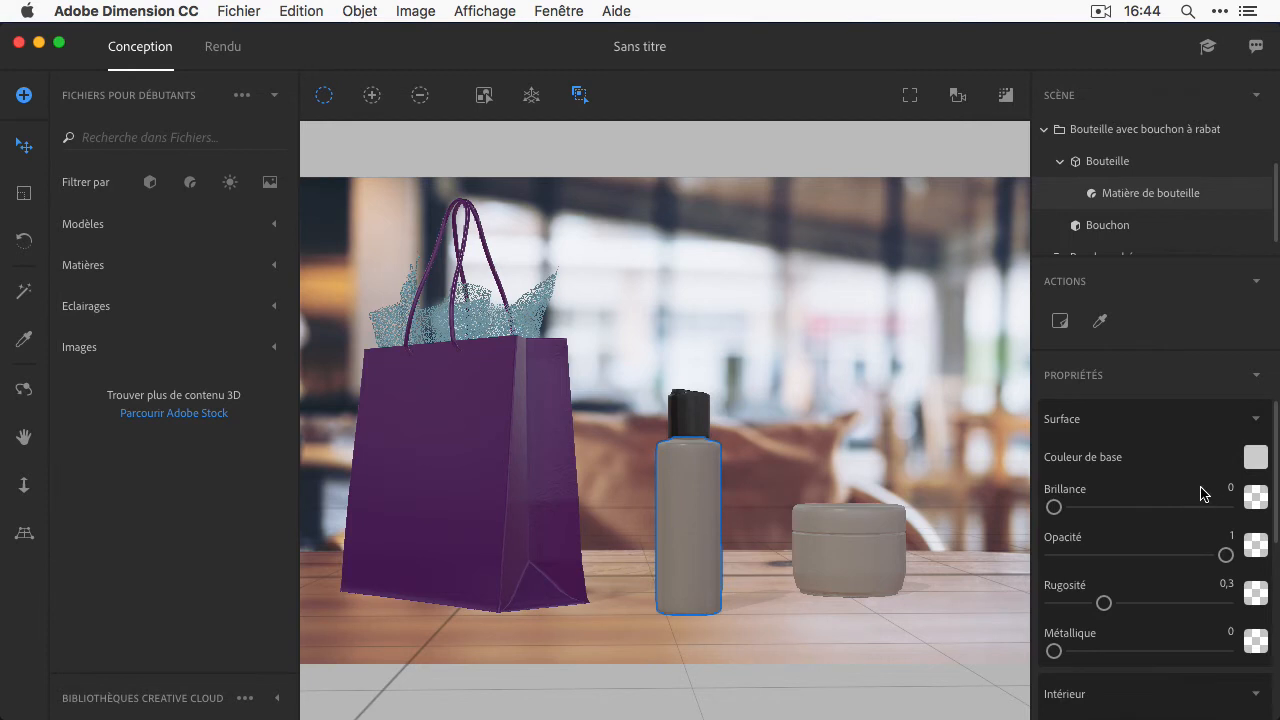
pyautogui.click(1255, 458)
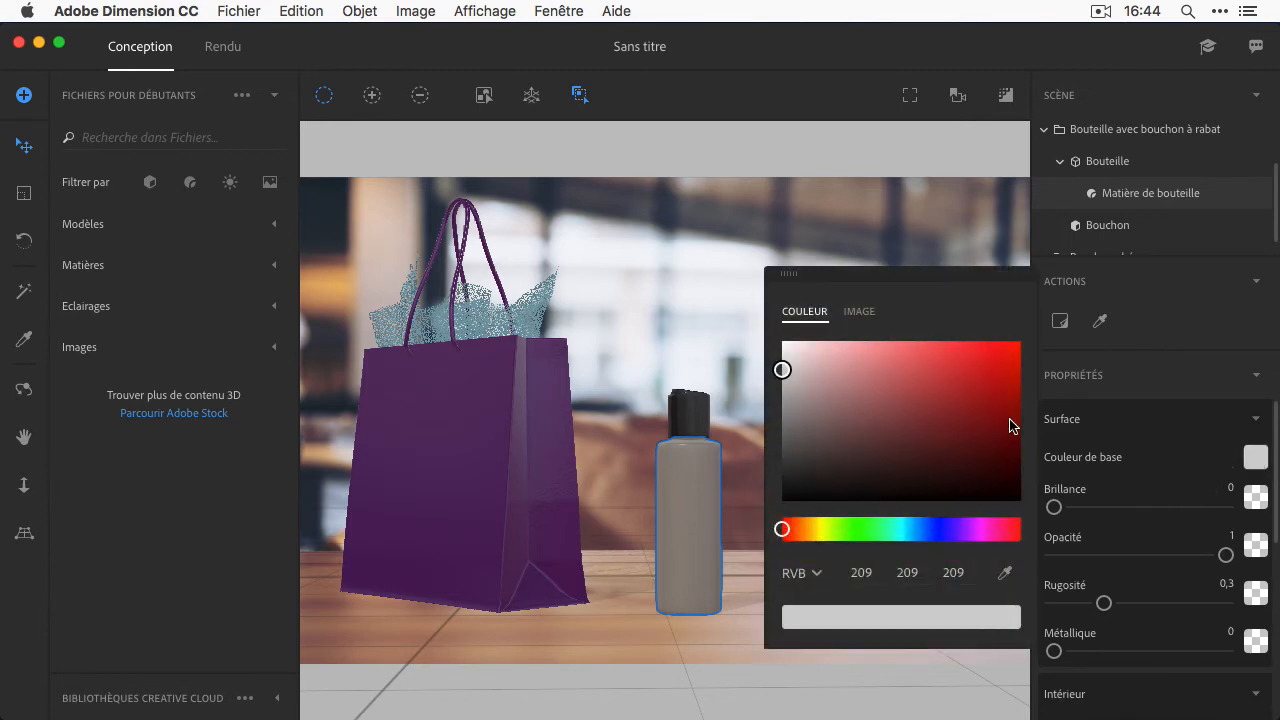
pyautogui.click(783, 343)
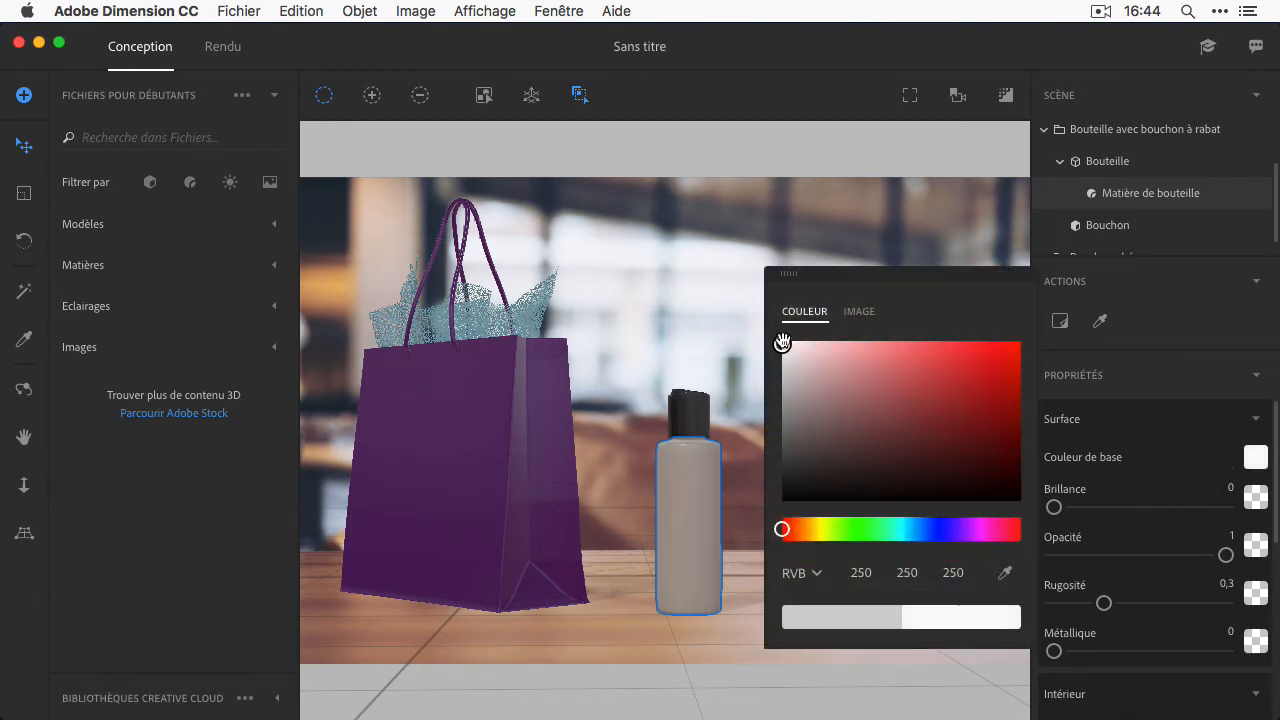
pyautogui.moveTo(782, 342); pyautogui.dragTo(784, 341)
pyautogui.click(1185, 328)
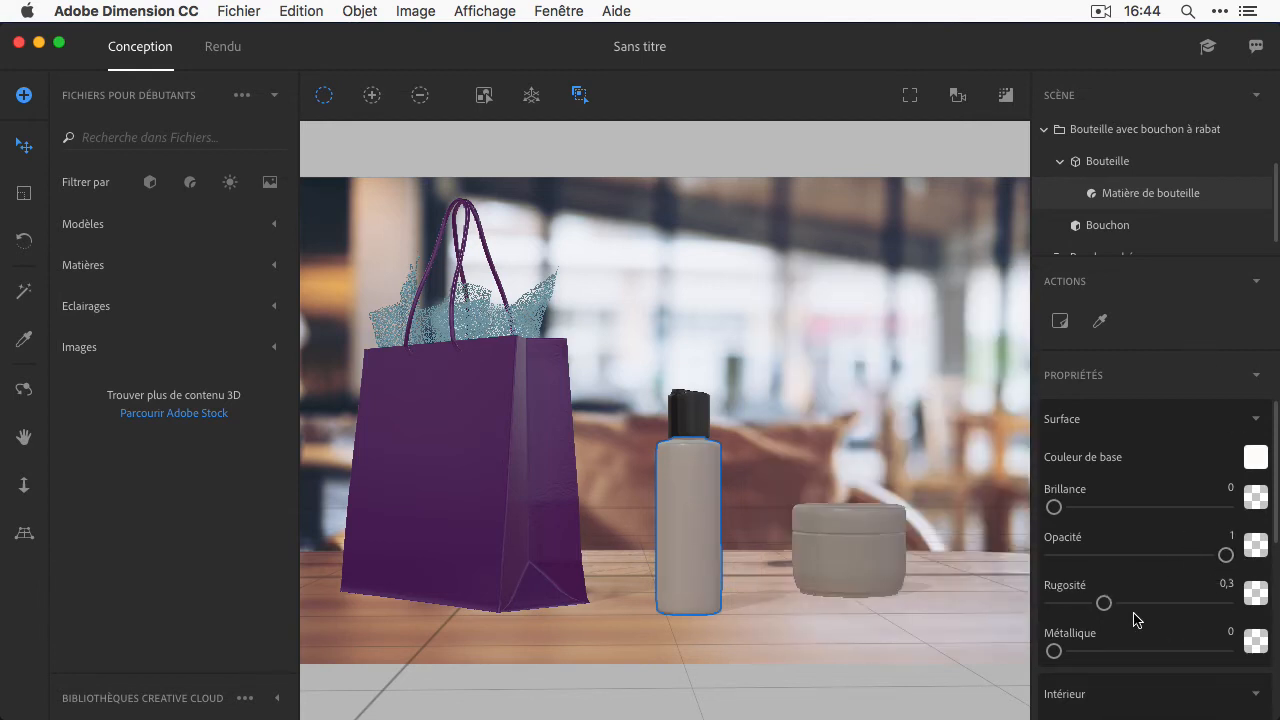
# Set the bottle material's Métallique to 0,05 and its Brillance to 0,13.
pyautogui.scroll(-3, 1103, 600)
pyautogui.moveTo(1053, 532); pyautogui.dragTo(1061, 532)
pyautogui.scroll(2, 1108, 478)
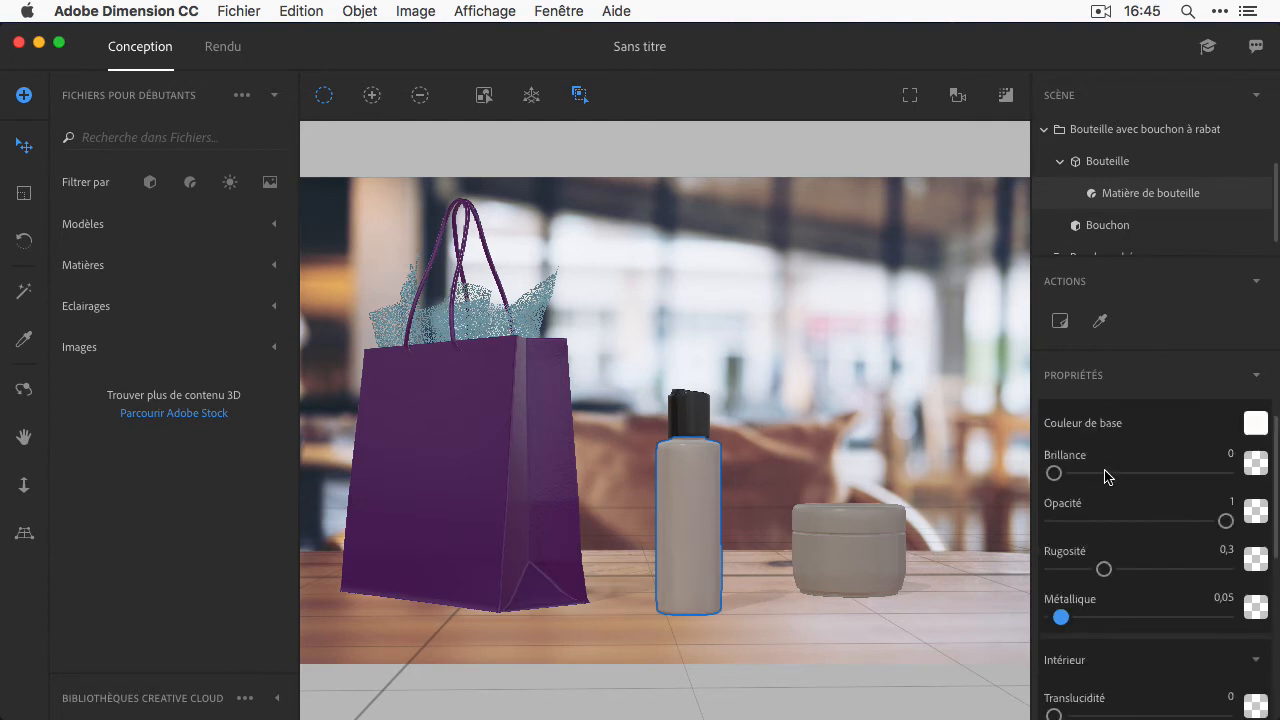
pyautogui.moveTo(1106, 473); pyautogui.dragTo(1075, 472)
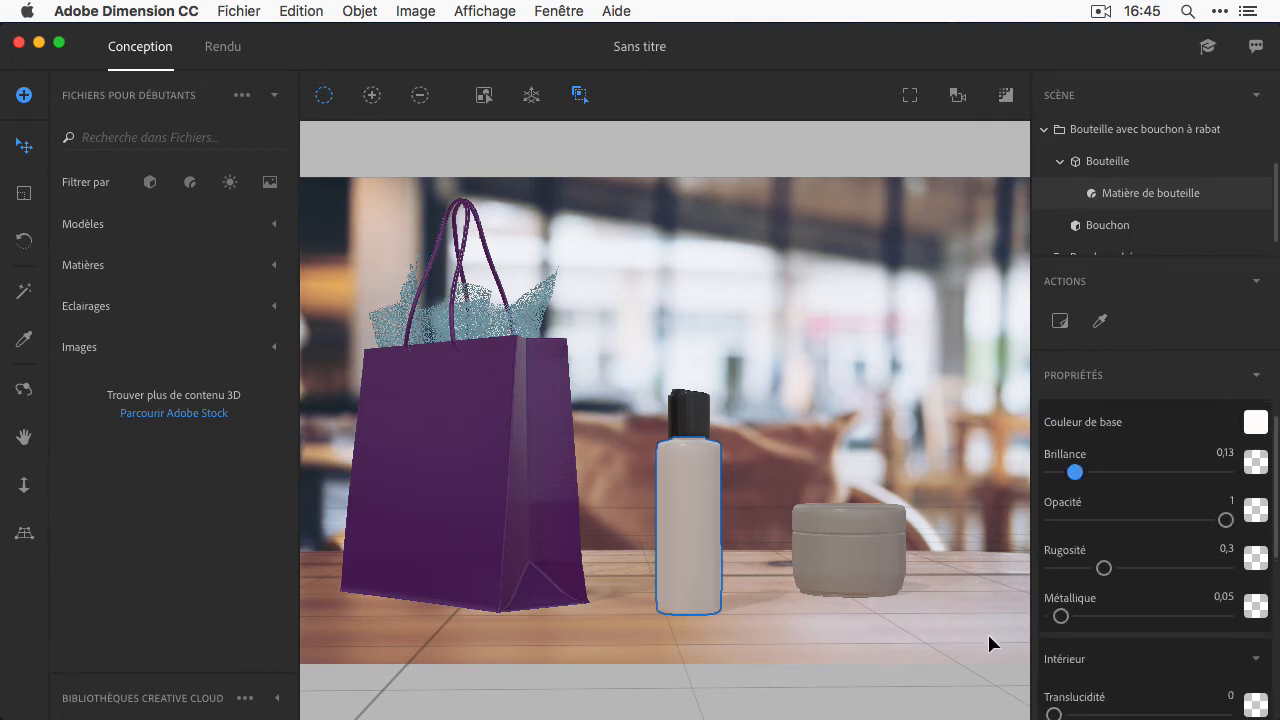
# Give the jar body's material an off-white base colour, RGB 247, 247, 247, and a slight gloss (Brillance).
pyautogui.click(858, 582)
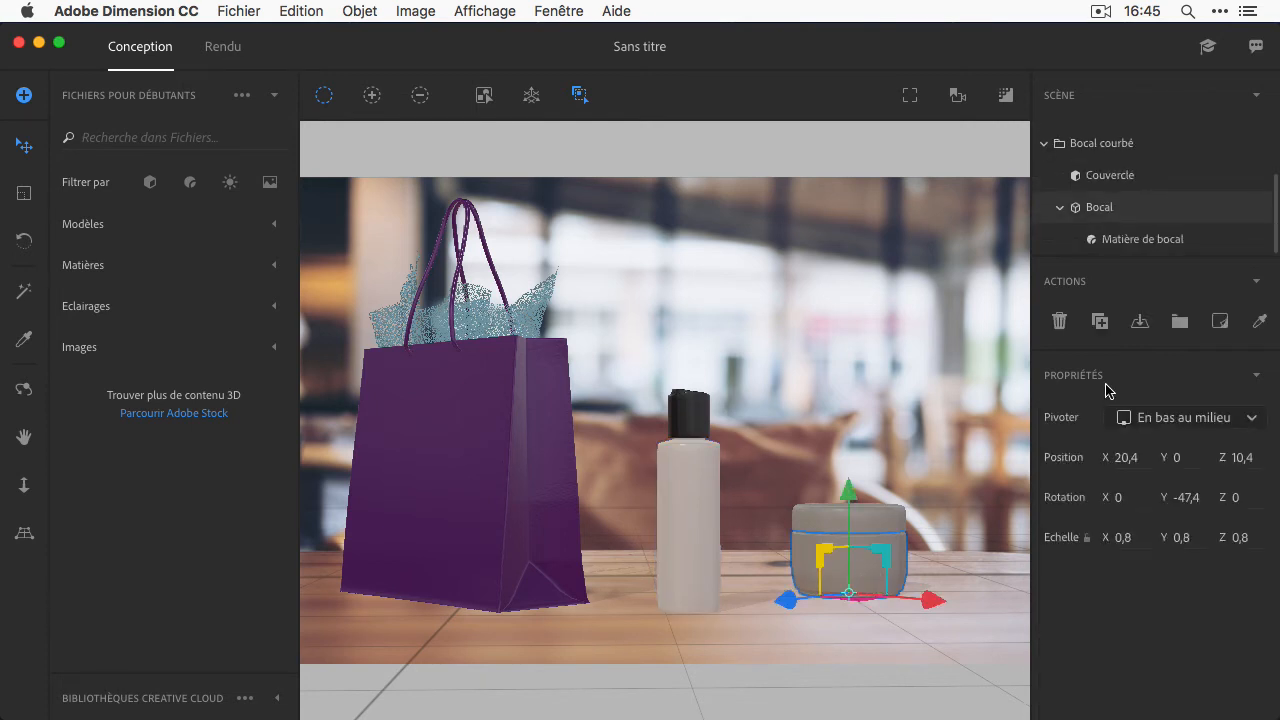
pyautogui.click(1138, 240)
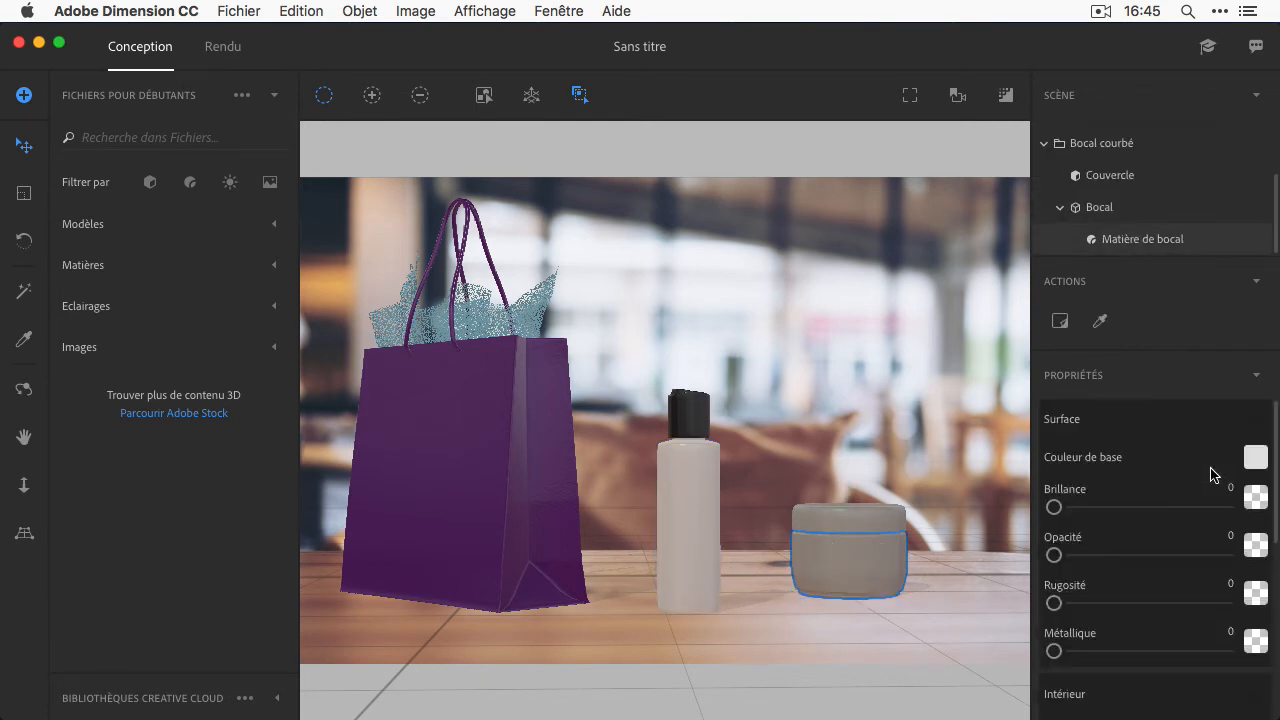
pyautogui.click(1257, 460)
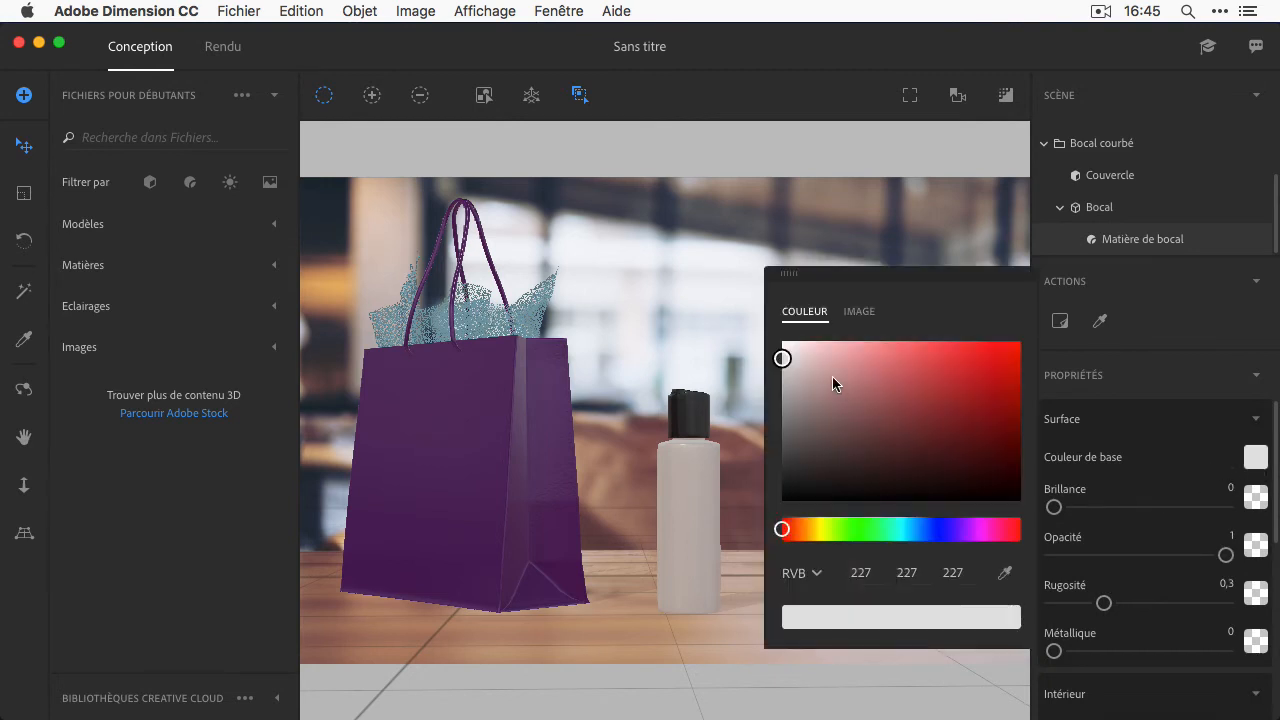
pyautogui.click(783, 347)
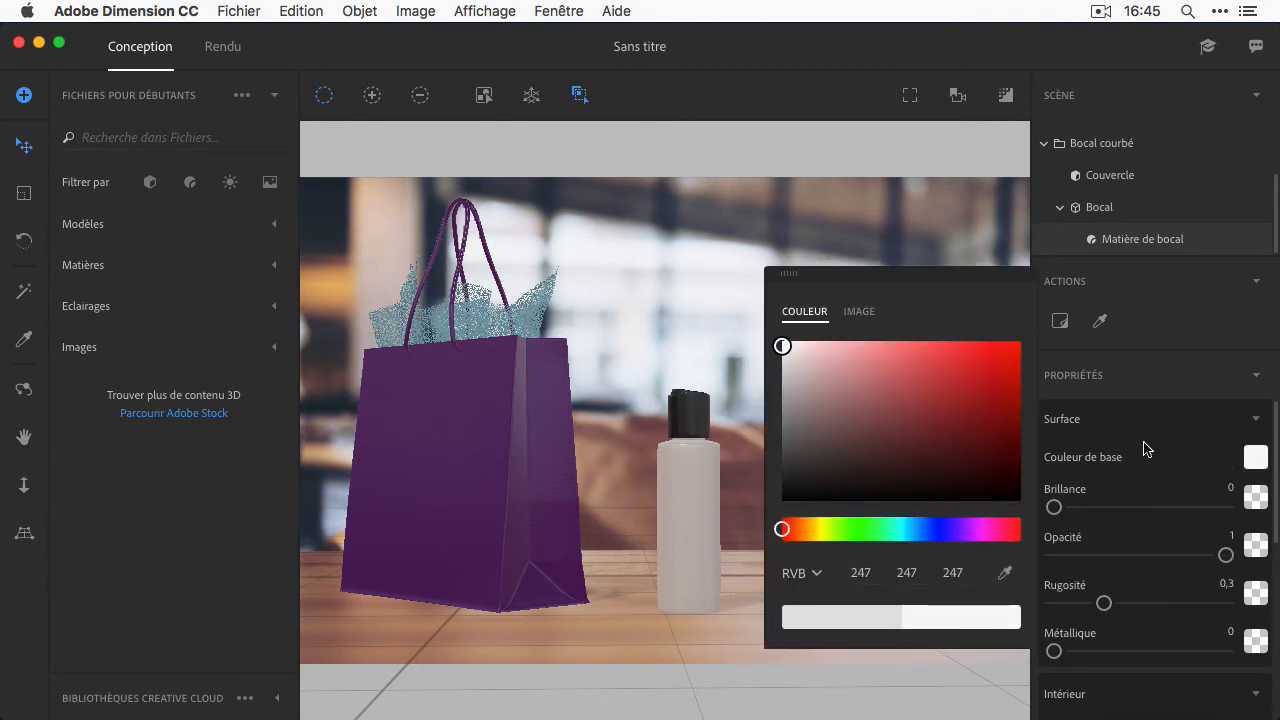
pyautogui.click(1190, 478)
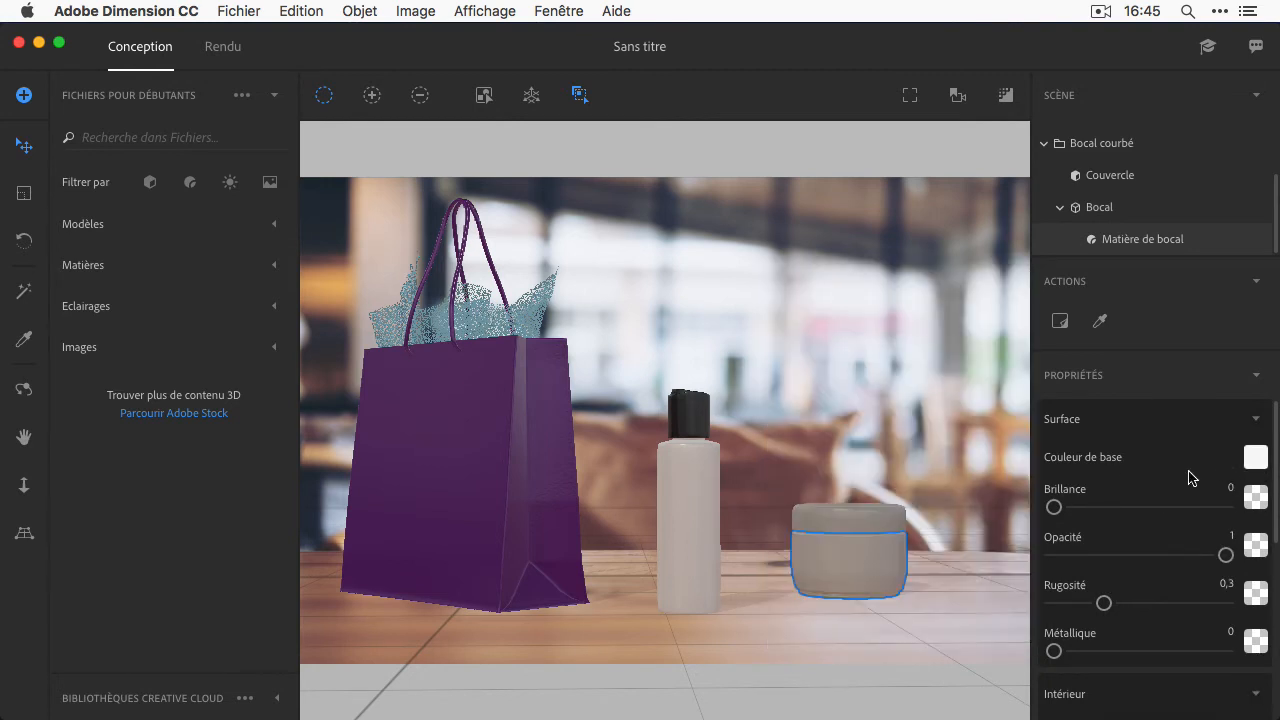
pyautogui.click(1106, 510)
pyautogui.moveTo(1104, 508); pyautogui.dragTo(1087, 508)
# Select the jar lid's material and change its base colour to near-black like the bottle's cap.
pyautogui.click(860, 527)
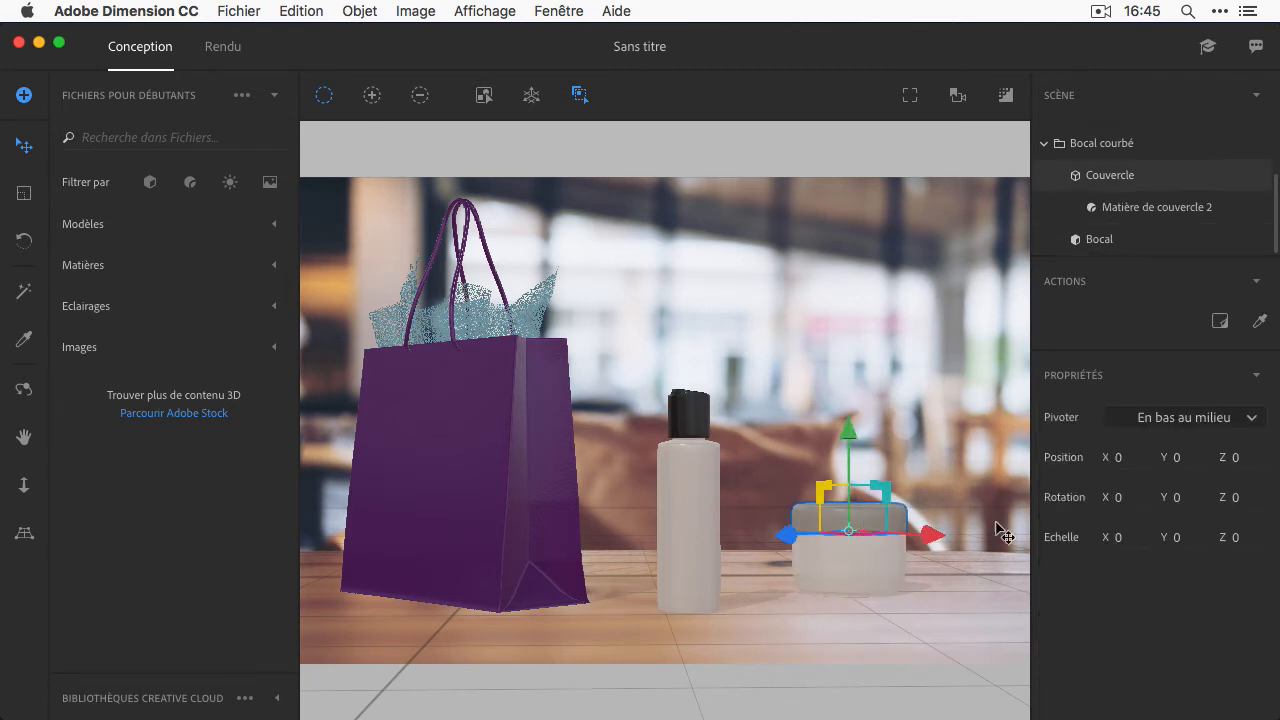
pyautogui.click(1175, 210)
pyautogui.click(1255, 458)
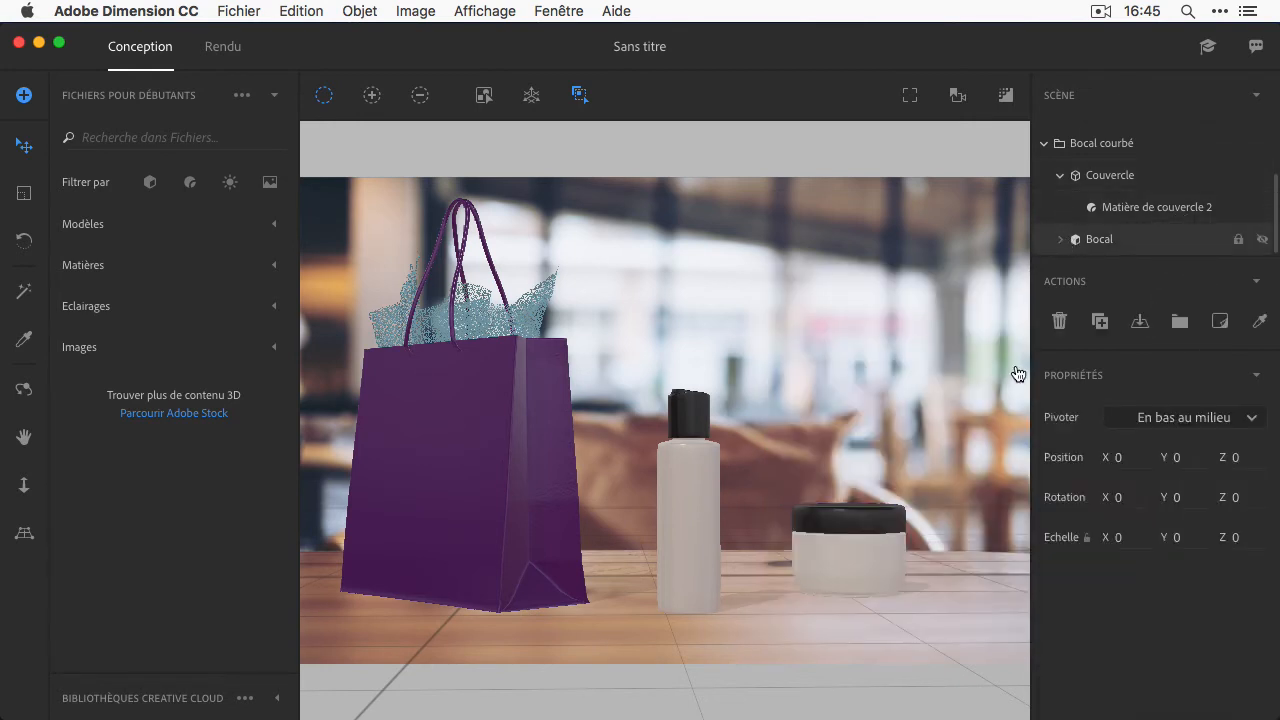
pyautogui.click(862, 552)
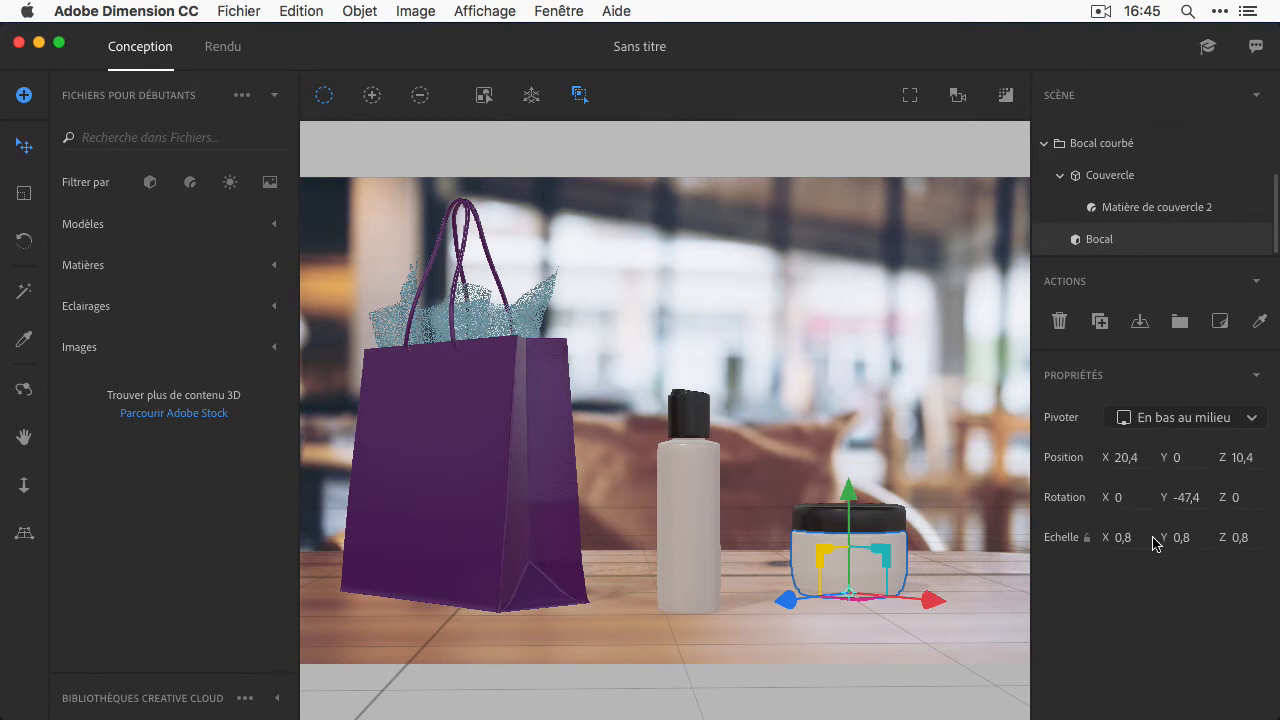
# Deselect the jar and apply another lighting preset from the starter Eclairages to the scene.
pyautogui.click(893, 612)
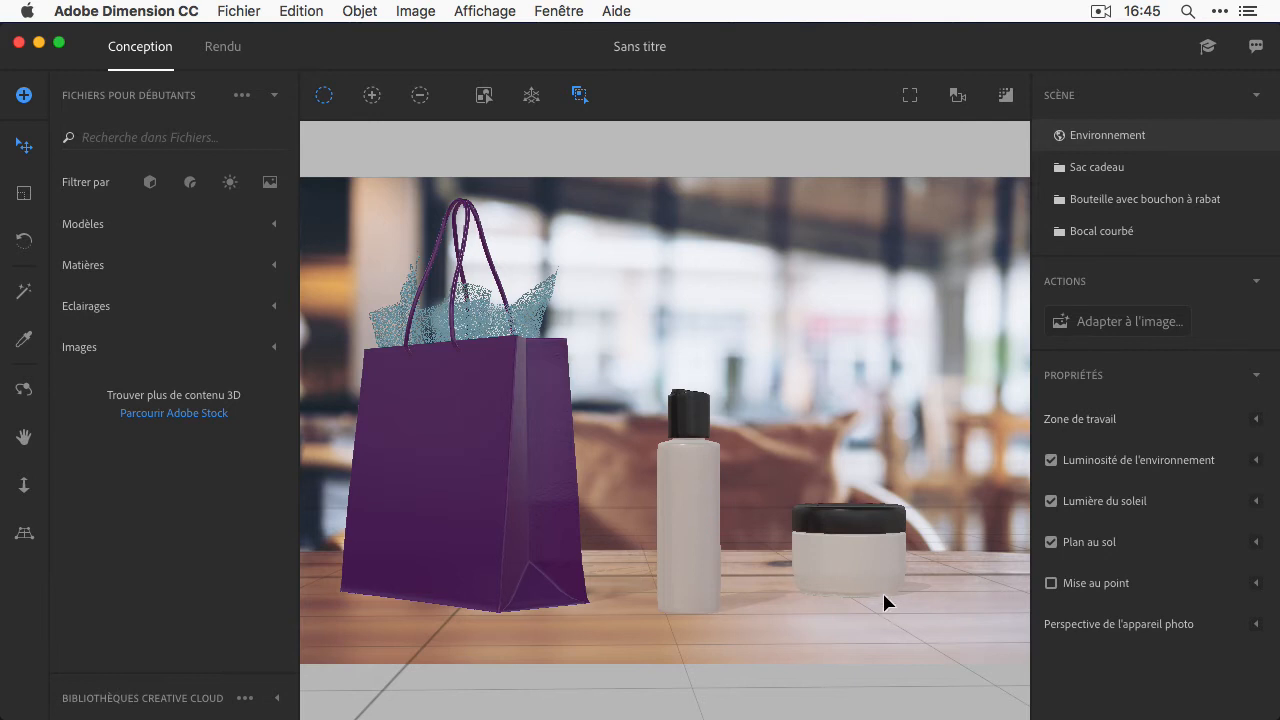
pyautogui.click(275, 307)
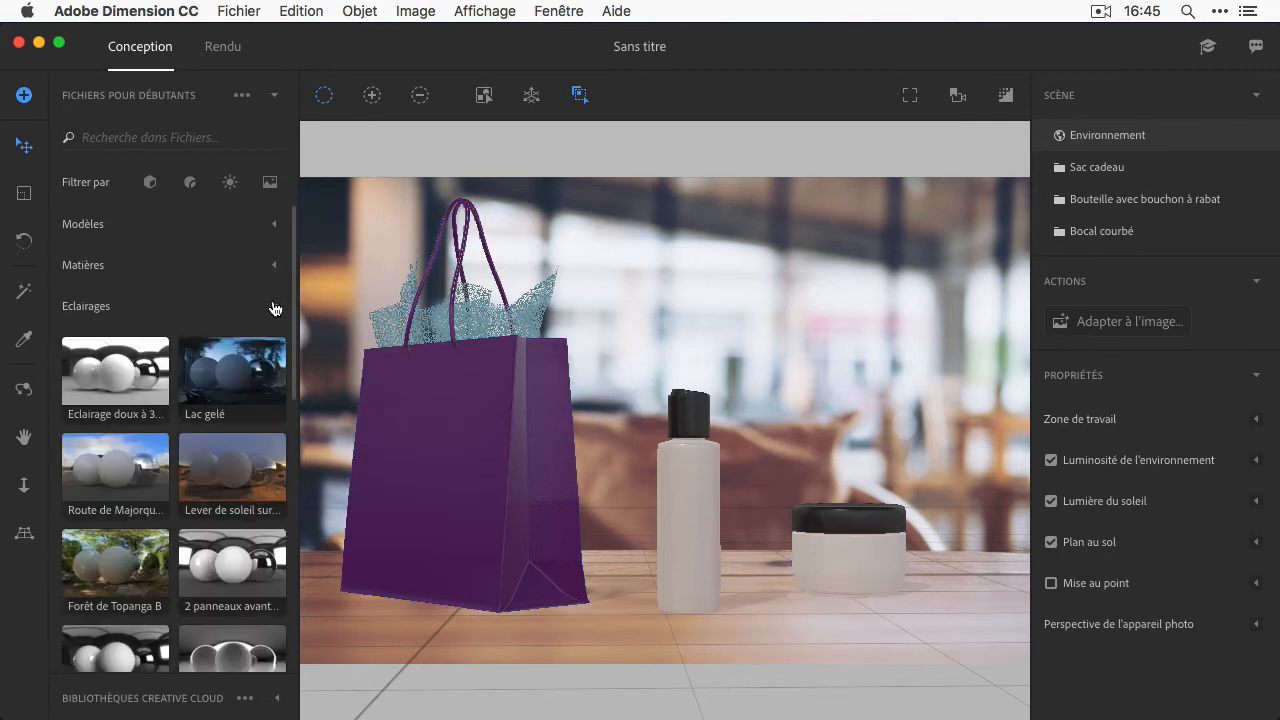
pyautogui.scroll(-4, 248, 530)
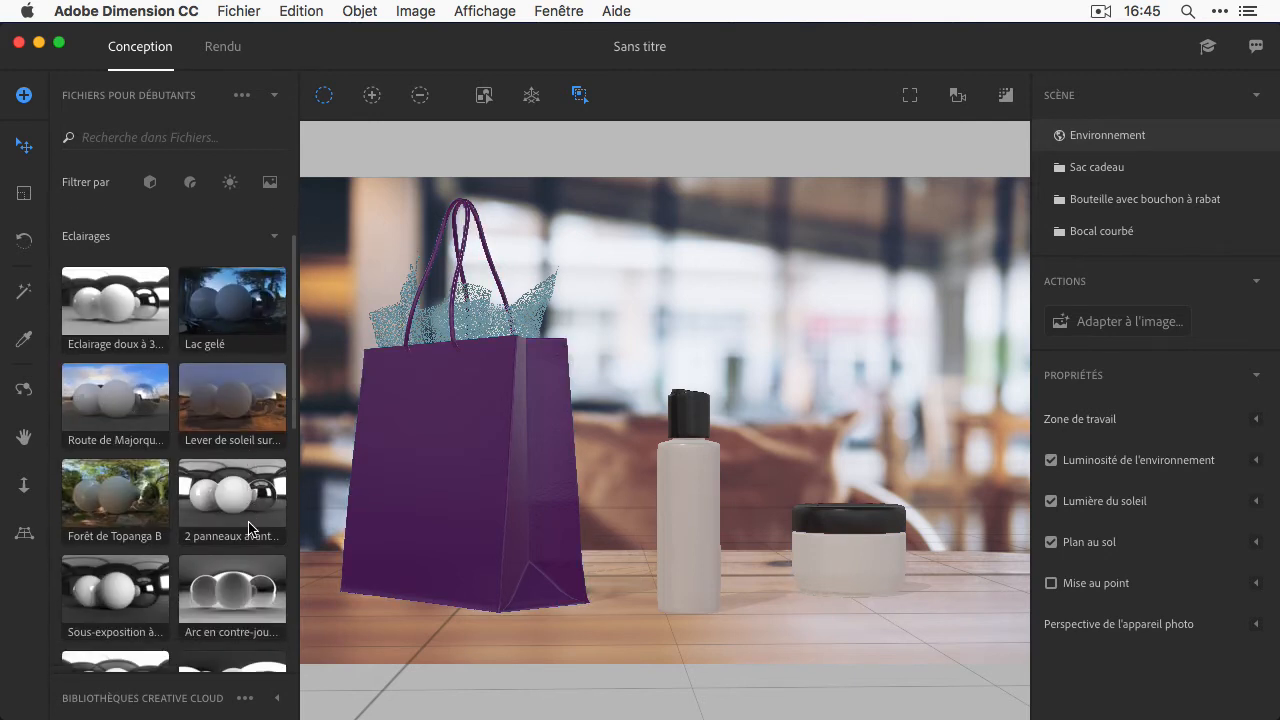
pyautogui.scroll(-3, 248, 530)
pyautogui.scroll(5, 250, 533)
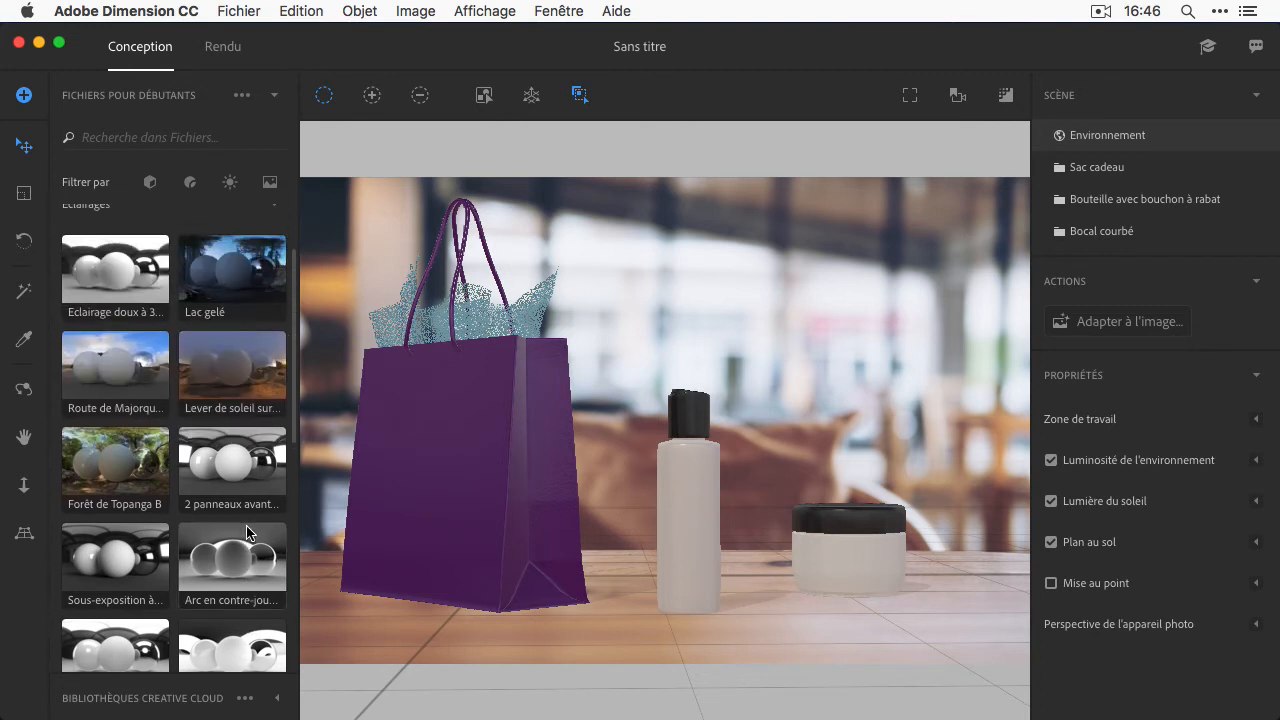
pyautogui.scroll(-12, 248, 533)
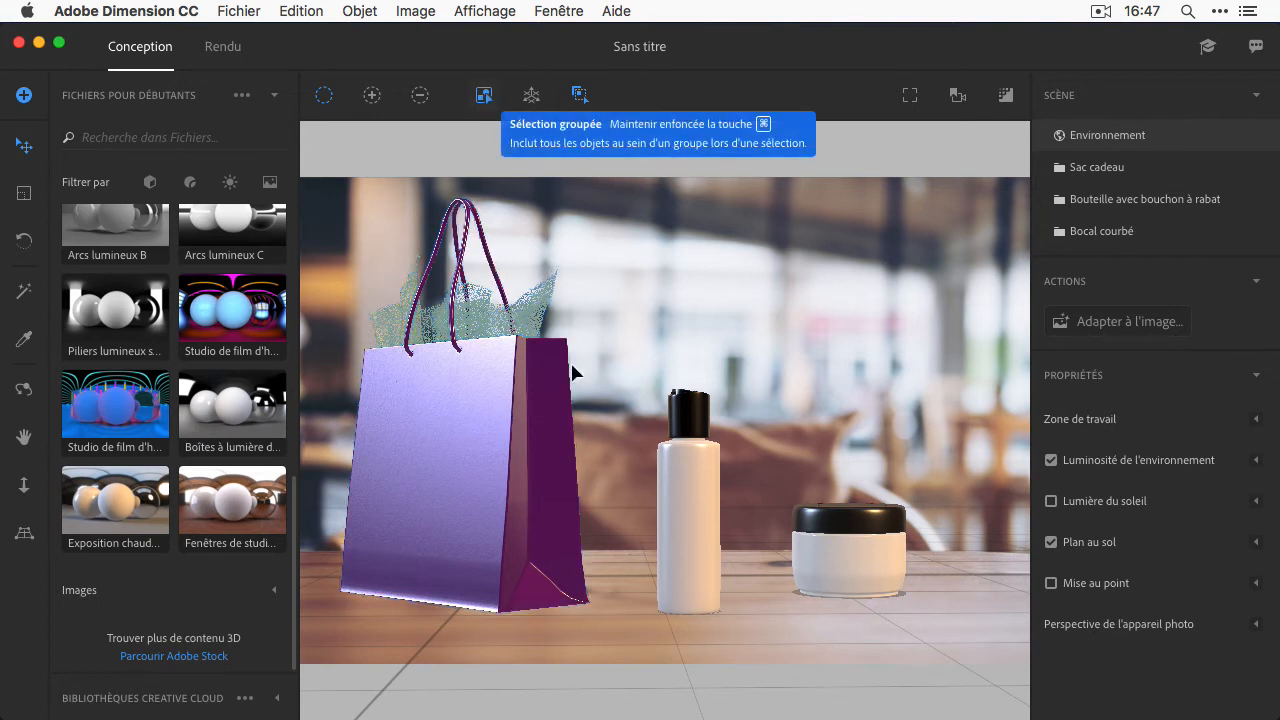
# Rotate the whole gift bag to about -122,4° around Y and move it closer to the bottle, at about X 2,2, Z 11,6.
pyautogui.click(469, 453)
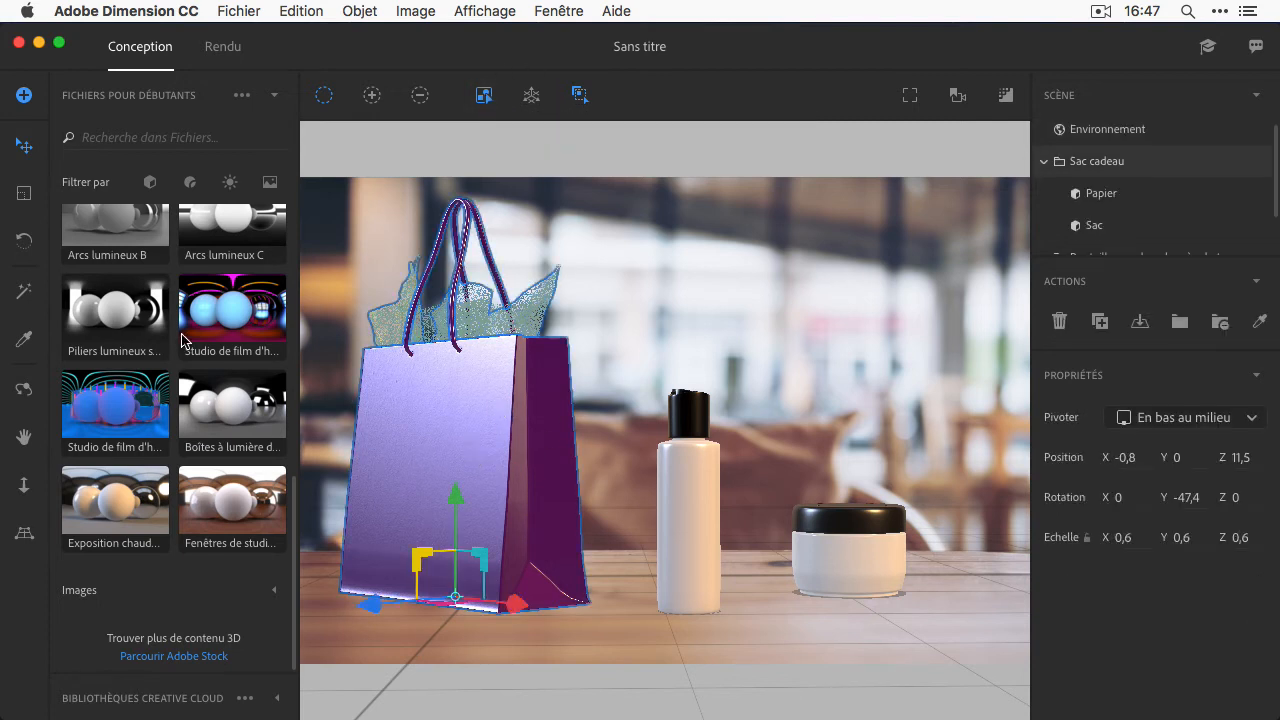
pyautogui.click(22, 244)
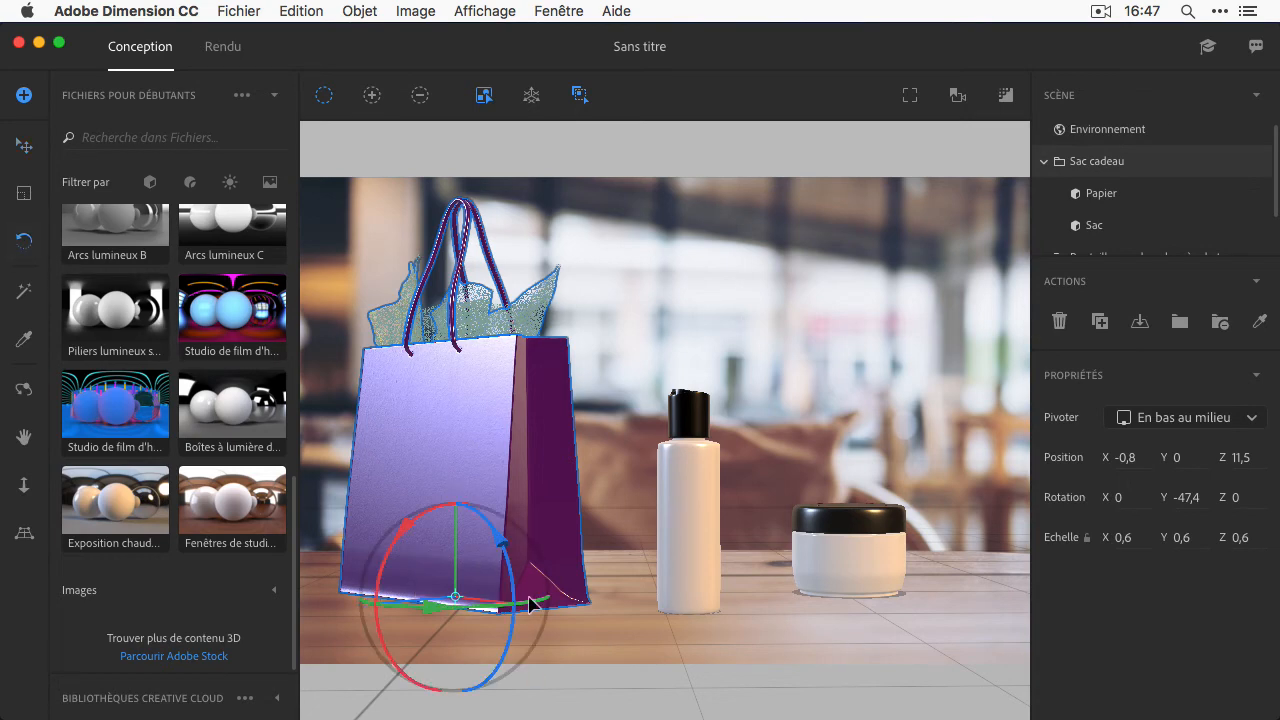
pyautogui.moveTo(465, 616); pyautogui.dragTo(404, 614)
pyautogui.click(24, 145)
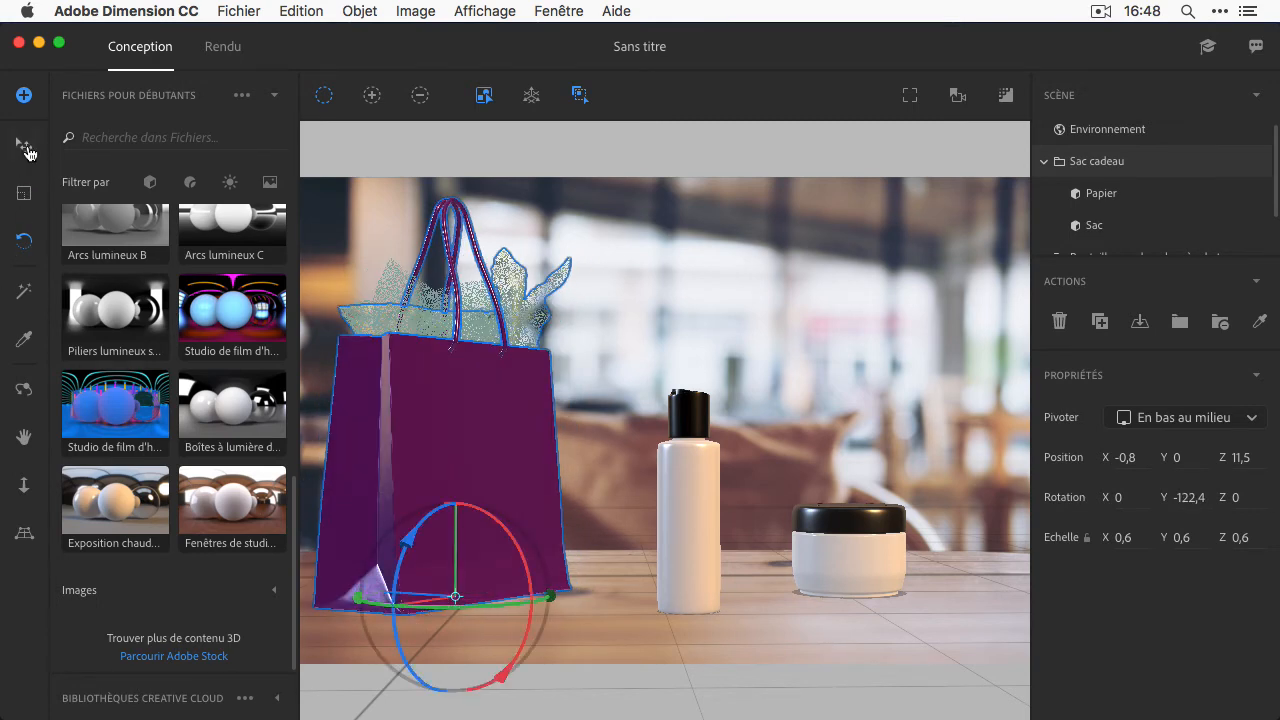
pyautogui.moveTo(490, 487); pyautogui.dragTo(557, 506)
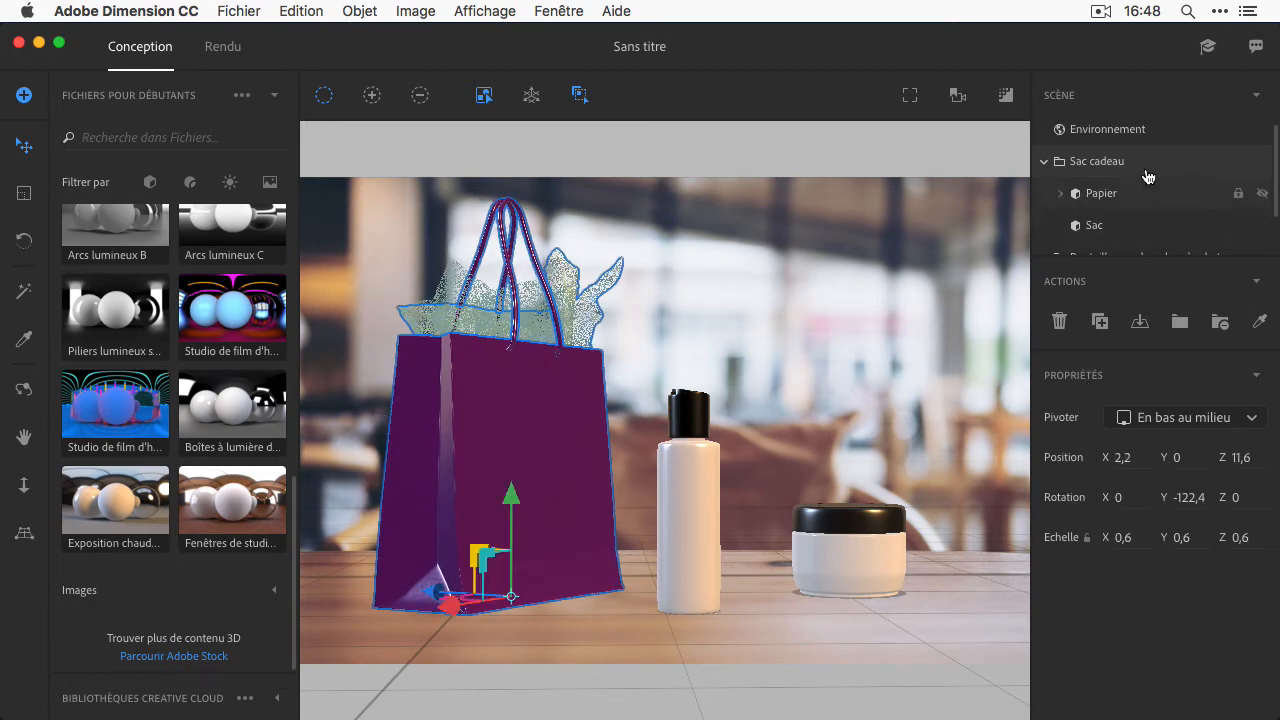
# Enable the environment's sunlight and set the ground plane's Opacité du reflet to 13 and Cassure du reflet to 0,06.
pyautogui.click(1143, 137)
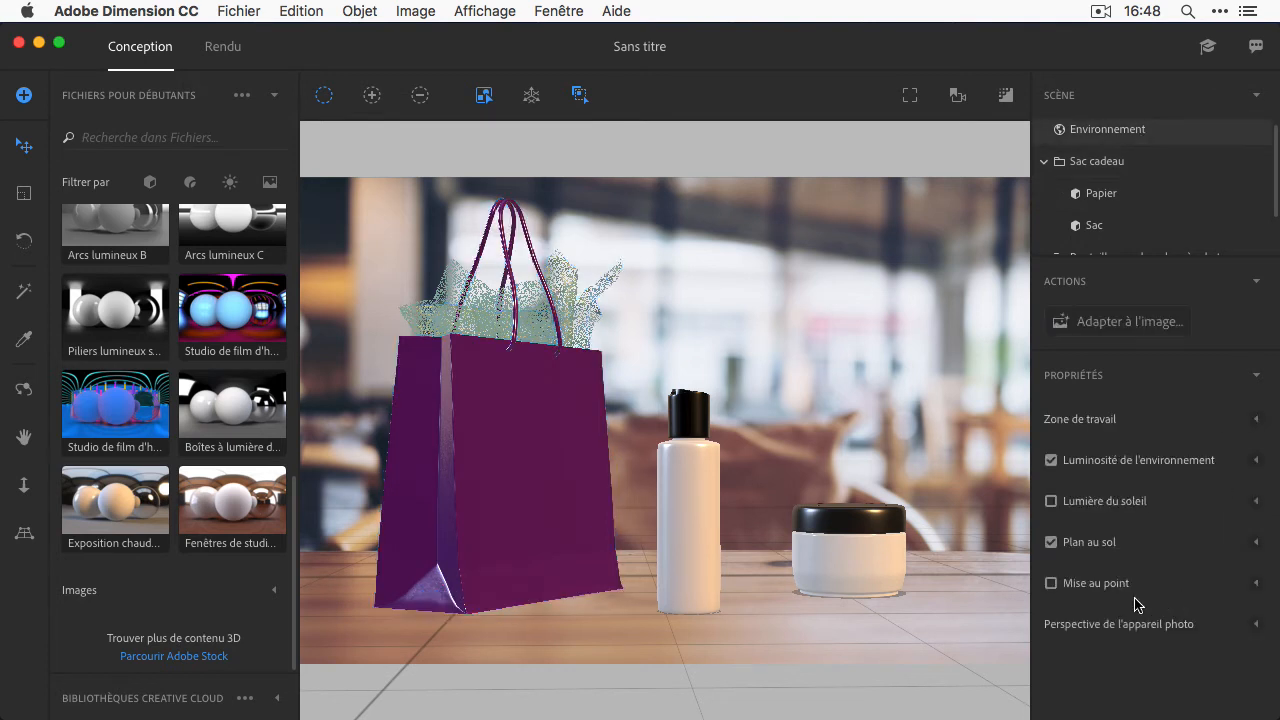
pyautogui.click(1051, 502)
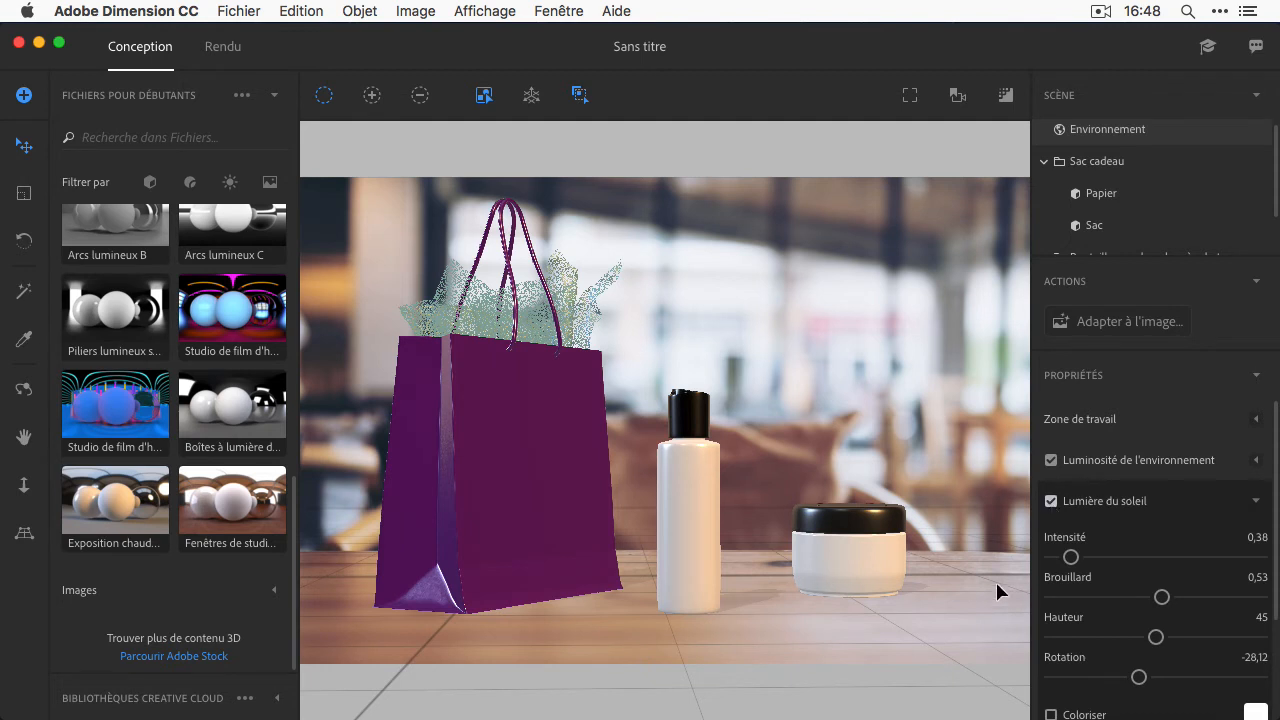
pyautogui.scroll(-3, 1123, 606)
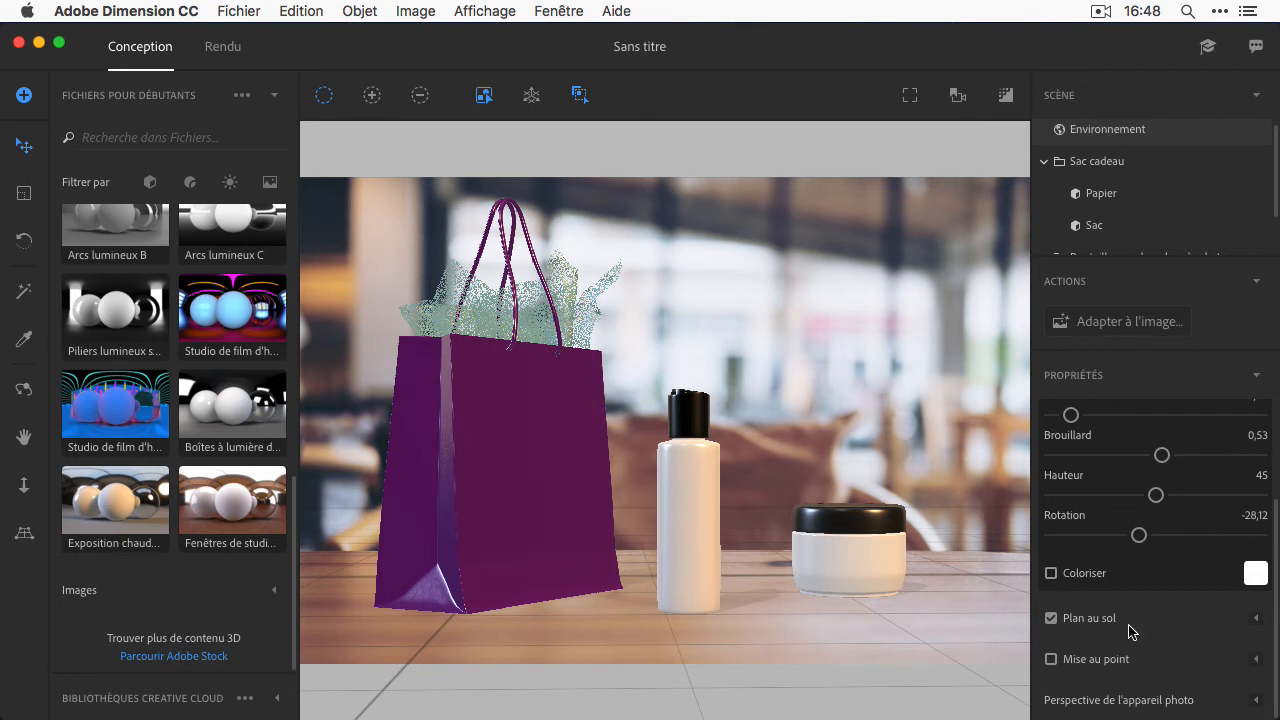
pyautogui.click(1251, 621)
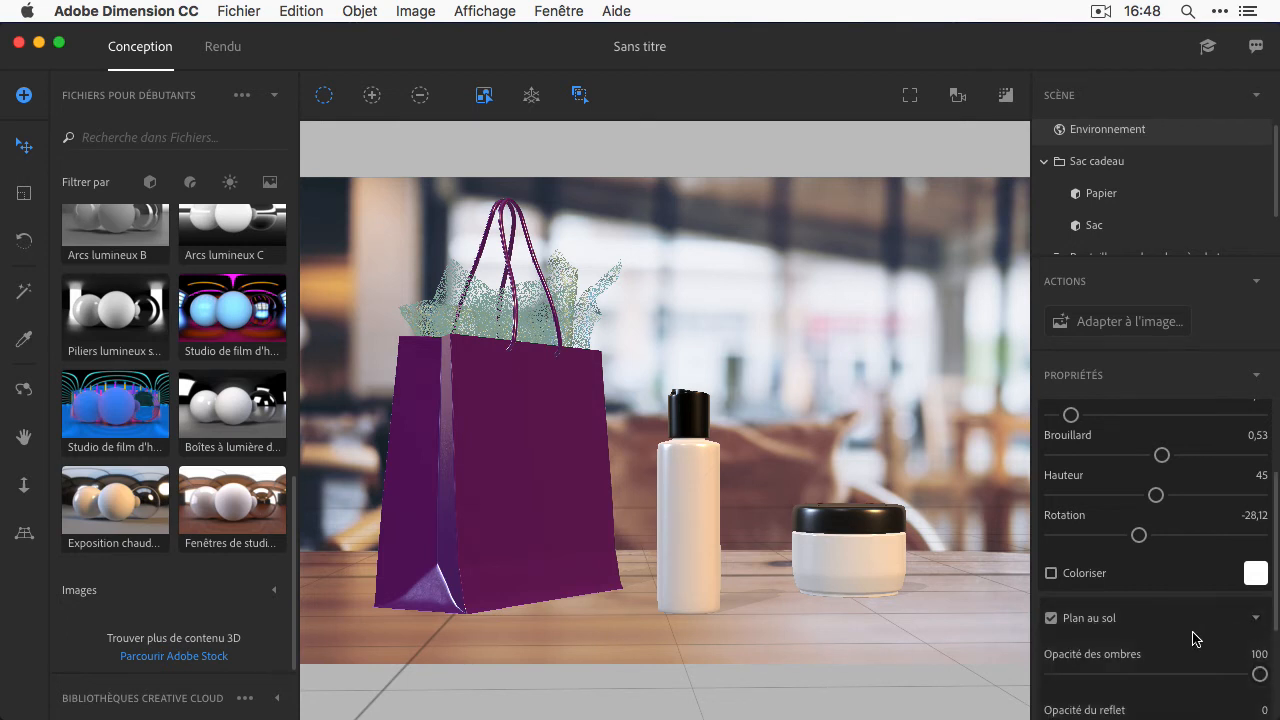
pyautogui.scroll(-2, 1194, 634)
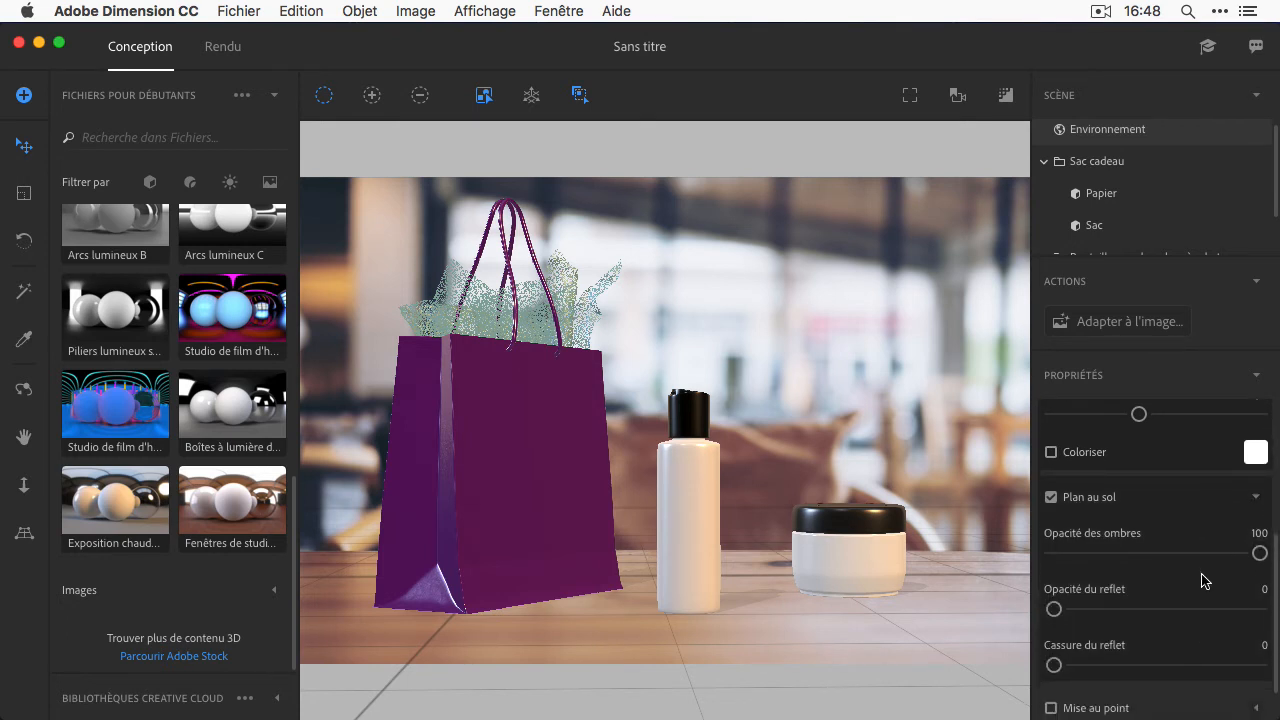
pyautogui.moveTo(1054, 609); pyautogui.dragTo(1078, 610)
pyautogui.moveTo(1054, 665); pyautogui.dragTo(1064, 665)
# Place the Illustration 1 image from the 3D TESTS Creative Cloud library on the gift bag's front face.
pyautogui.scroll(10, 278, 293)
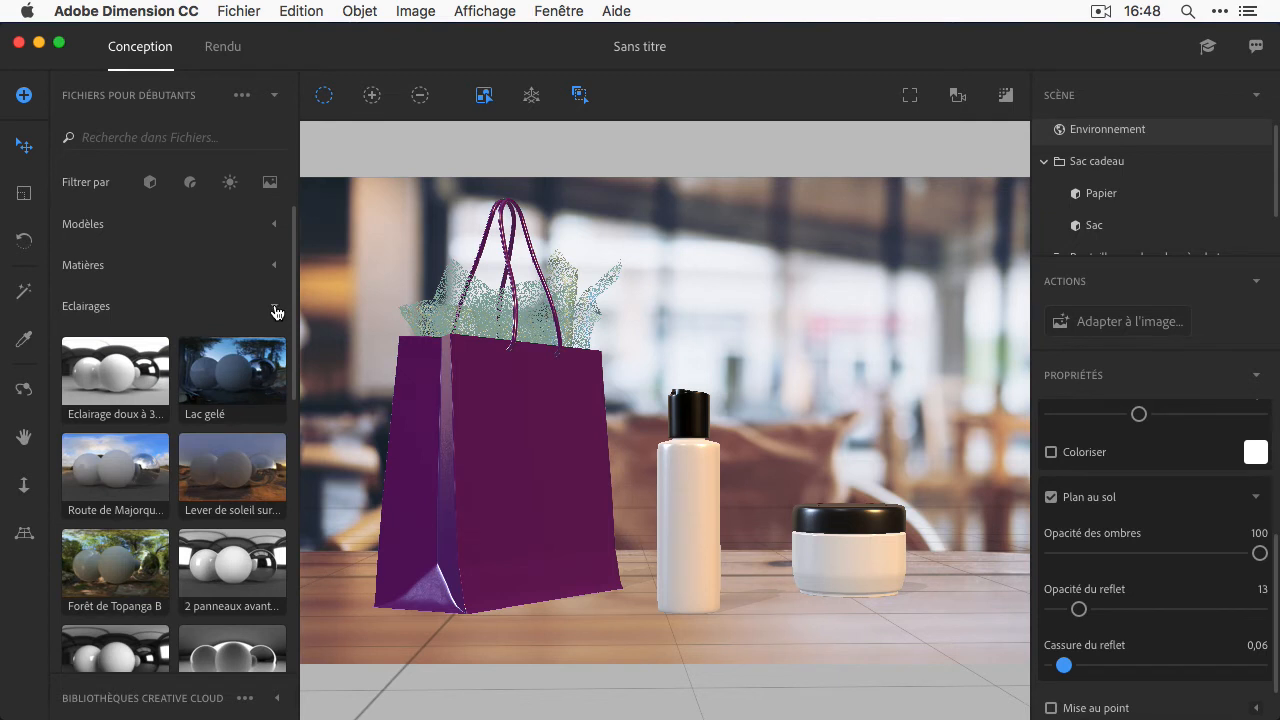
pyautogui.click(275, 309)
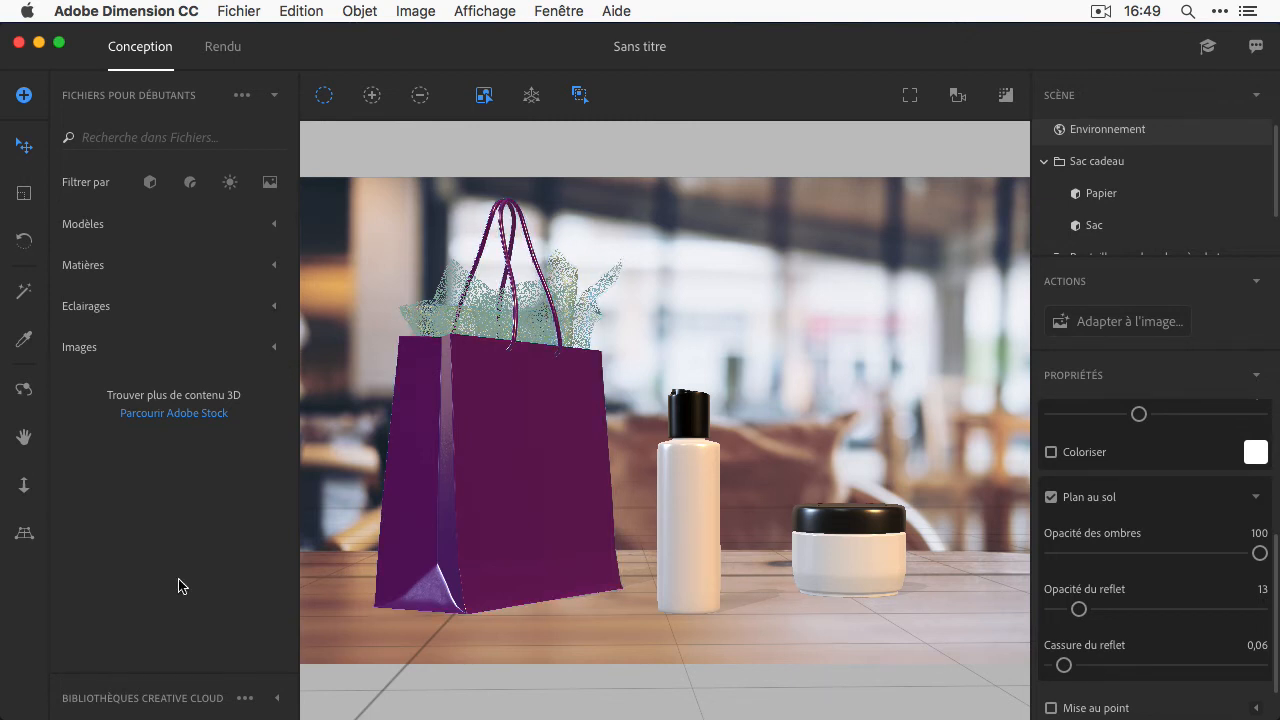
pyautogui.click(279, 701)
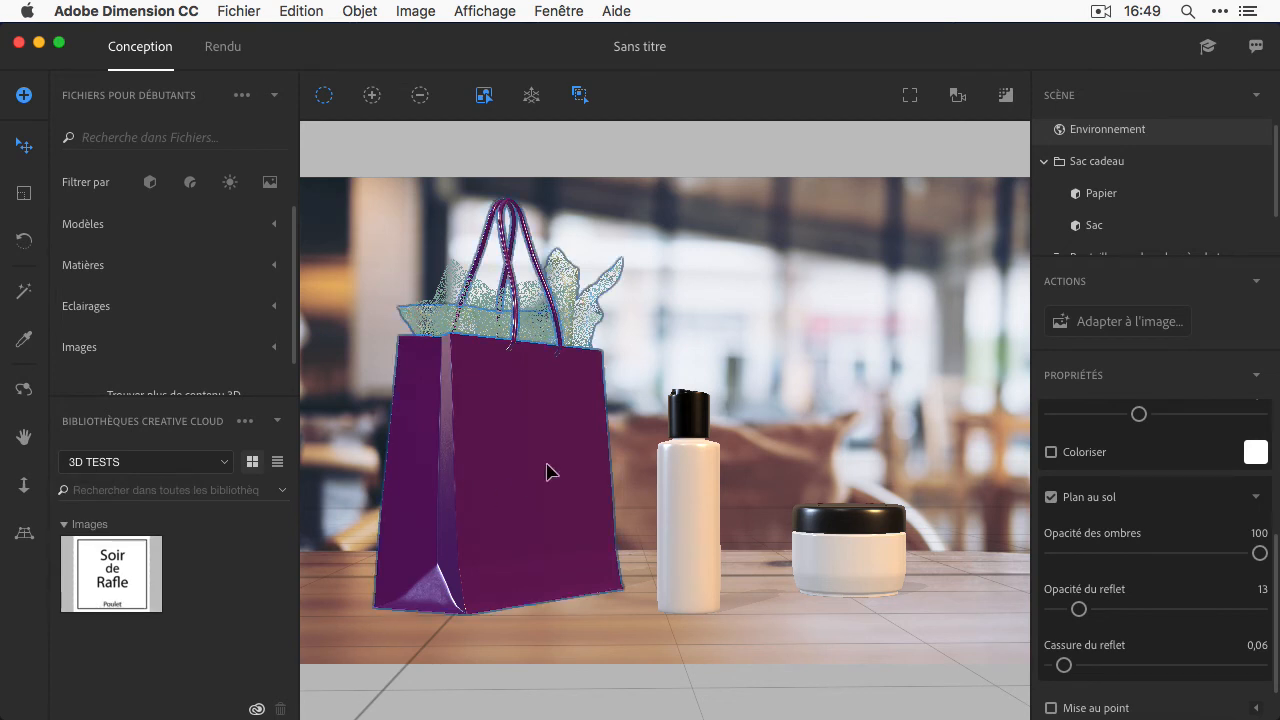
pyautogui.moveTo(72, 572); pyautogui.dragTo(490, 446)
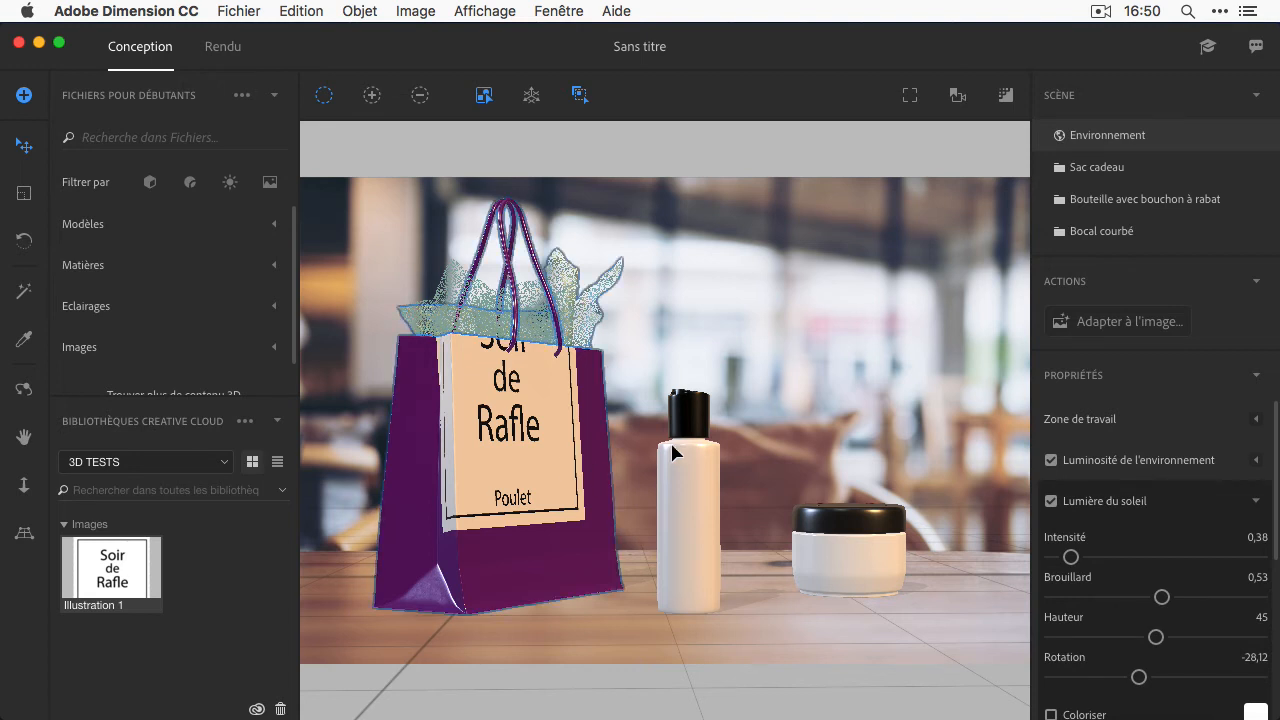
# Select the bag's decal, scale it proportionally to 14 %, and reposition it in the middle of the front face.
pyautogui.click(1082, 180)
pyautogui.click(1044, 172)
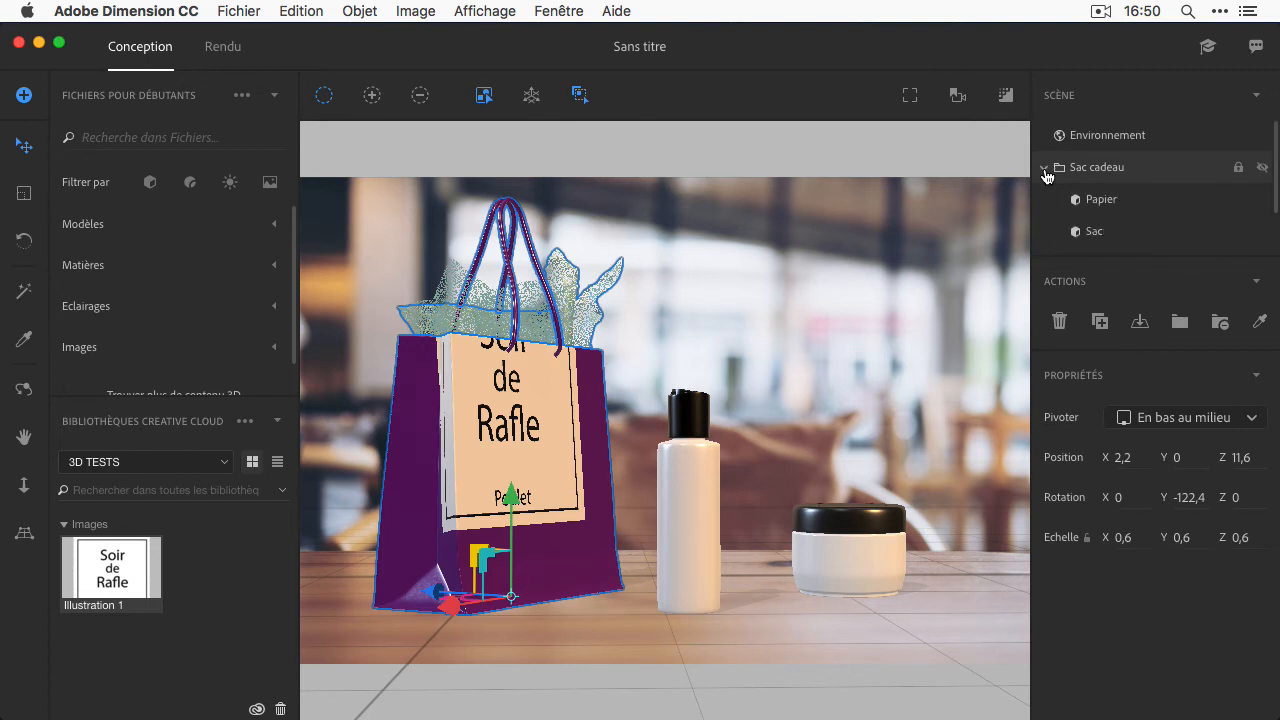
pyautogui.scroll(-2, 1130, 207)
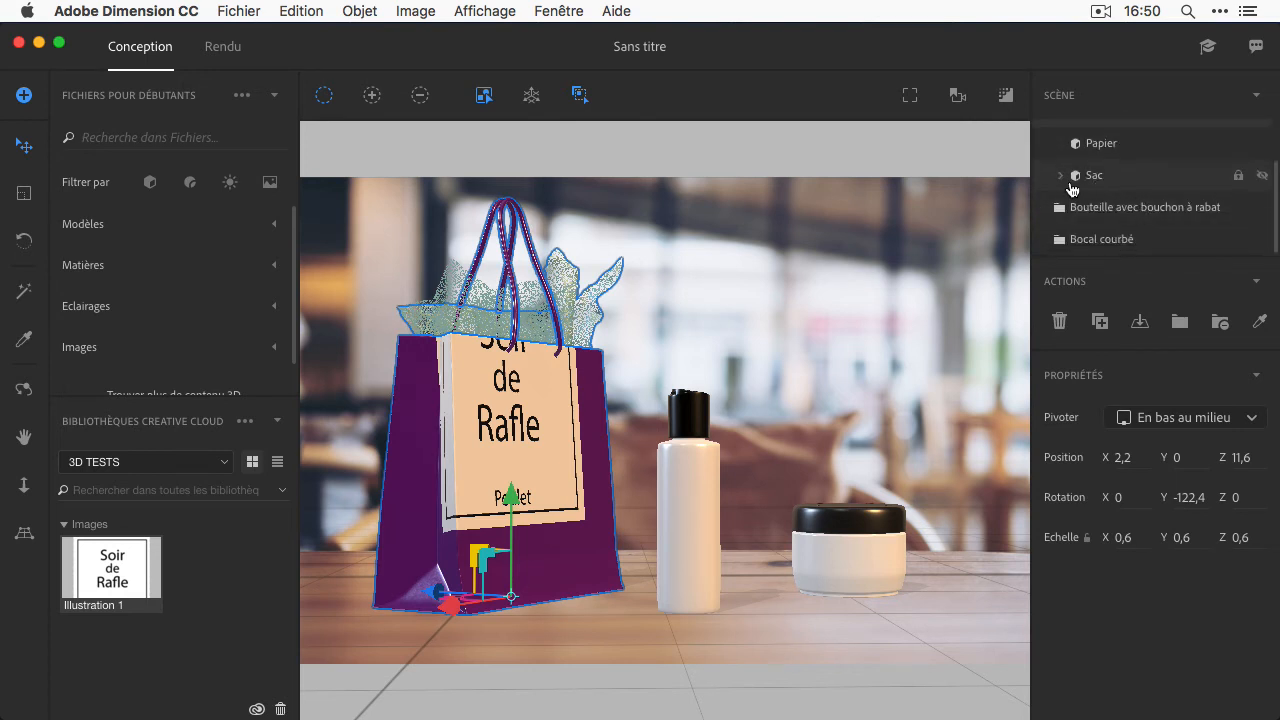
pyautogui.click(1055, 177)
pyautogui.scroll(-2, 1150, 190)
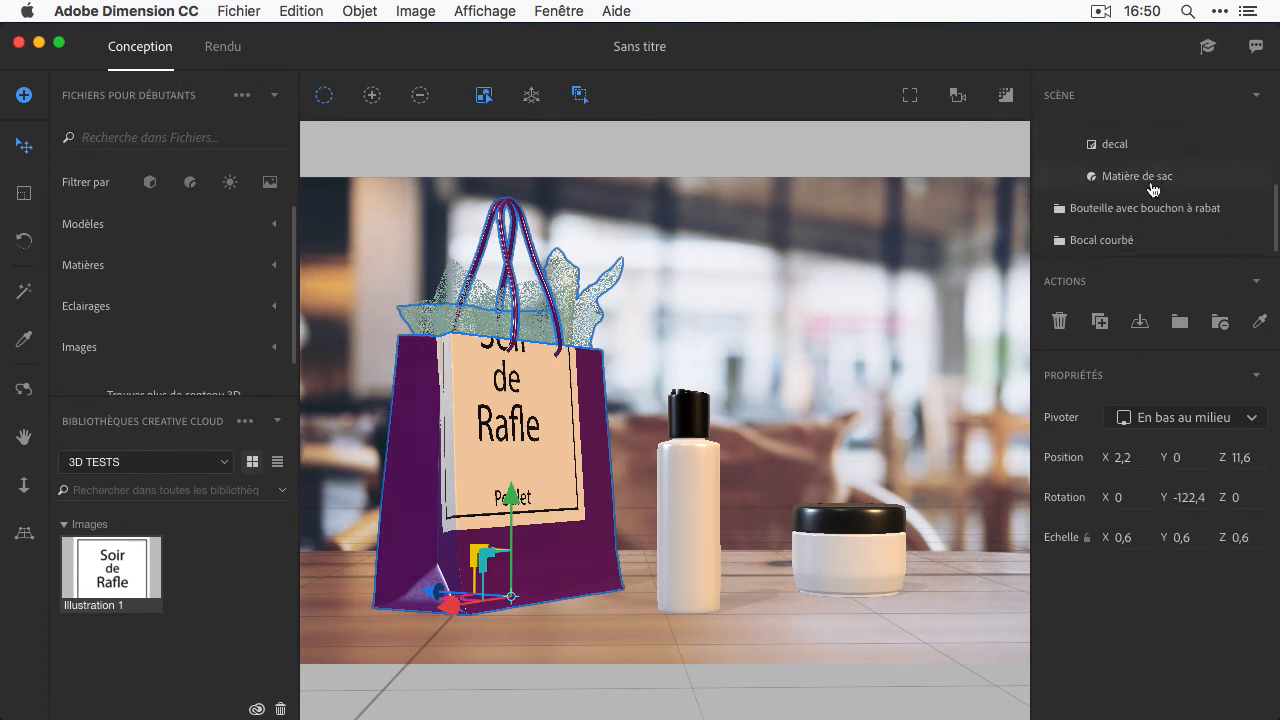
pyautogui.click(1119, 146)
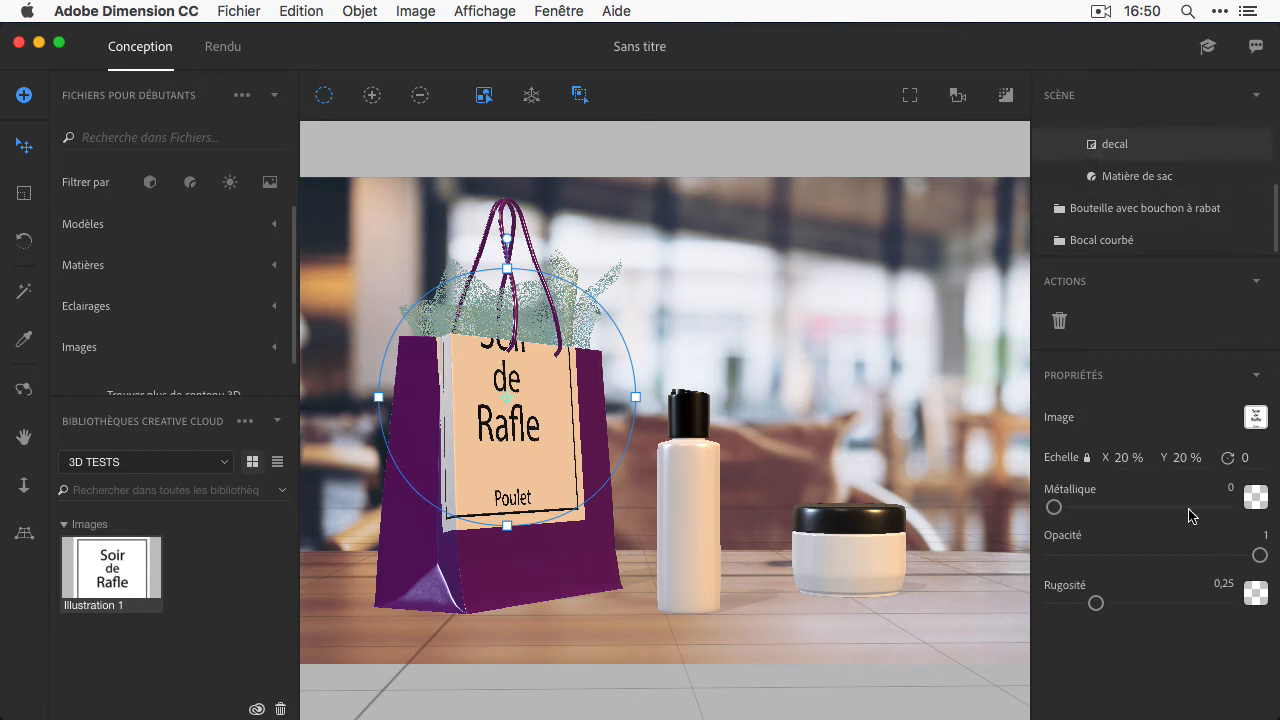
pyautogui.moveTo(1128, 458); pyautogui.dragTo(1117, 458)
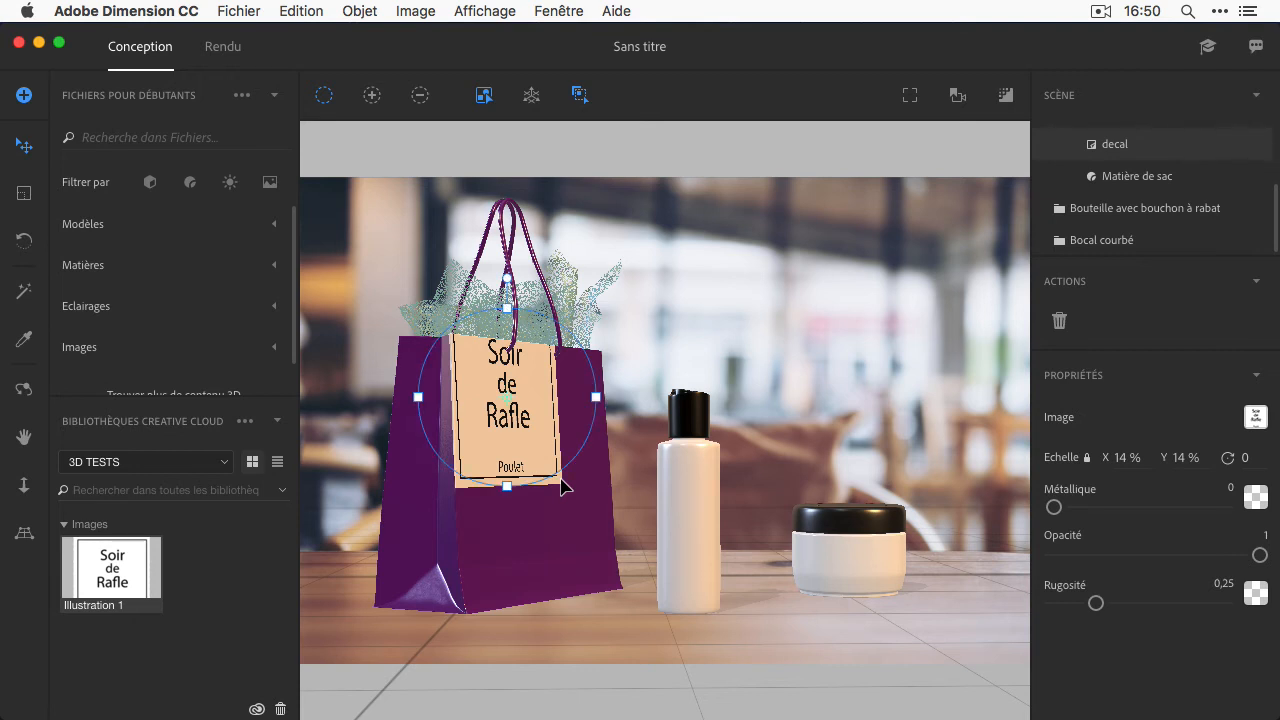
pyautogui.moveTo(534, 442); pyautogui.dragTo(533, 466)
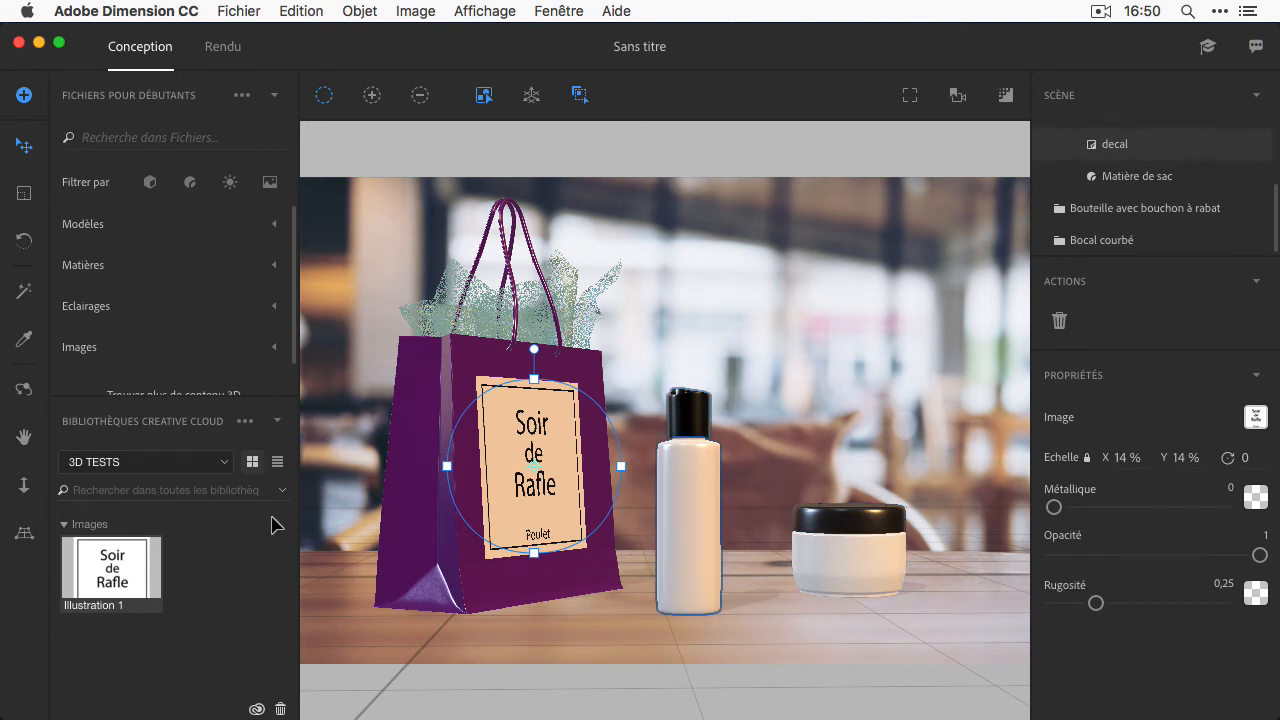
# Place Illustration 1 on the bottle body at 5 % scale and on the jar body at 3 % scale.
pyautogui.moveTo(120, 563); pyautogui.dragTo(691, 514)
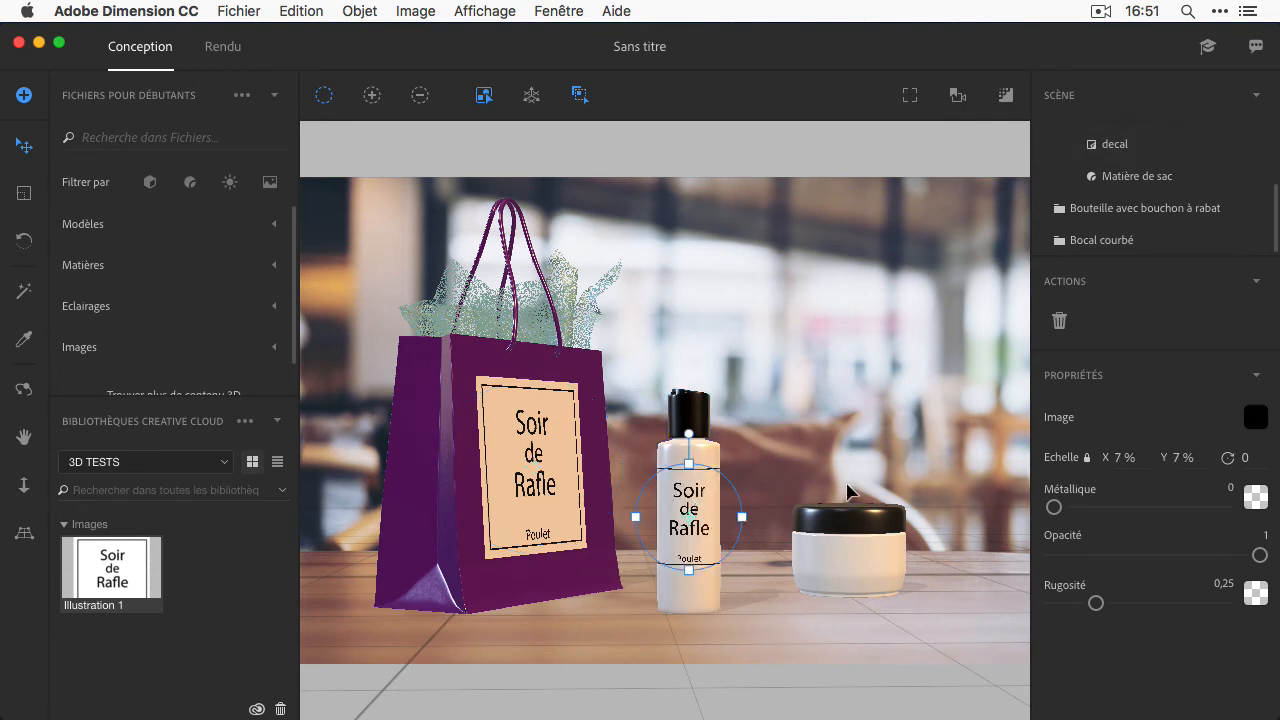
pyautogui.moveTo(1148, 459); pyautogui.dragTo(1093, 465)
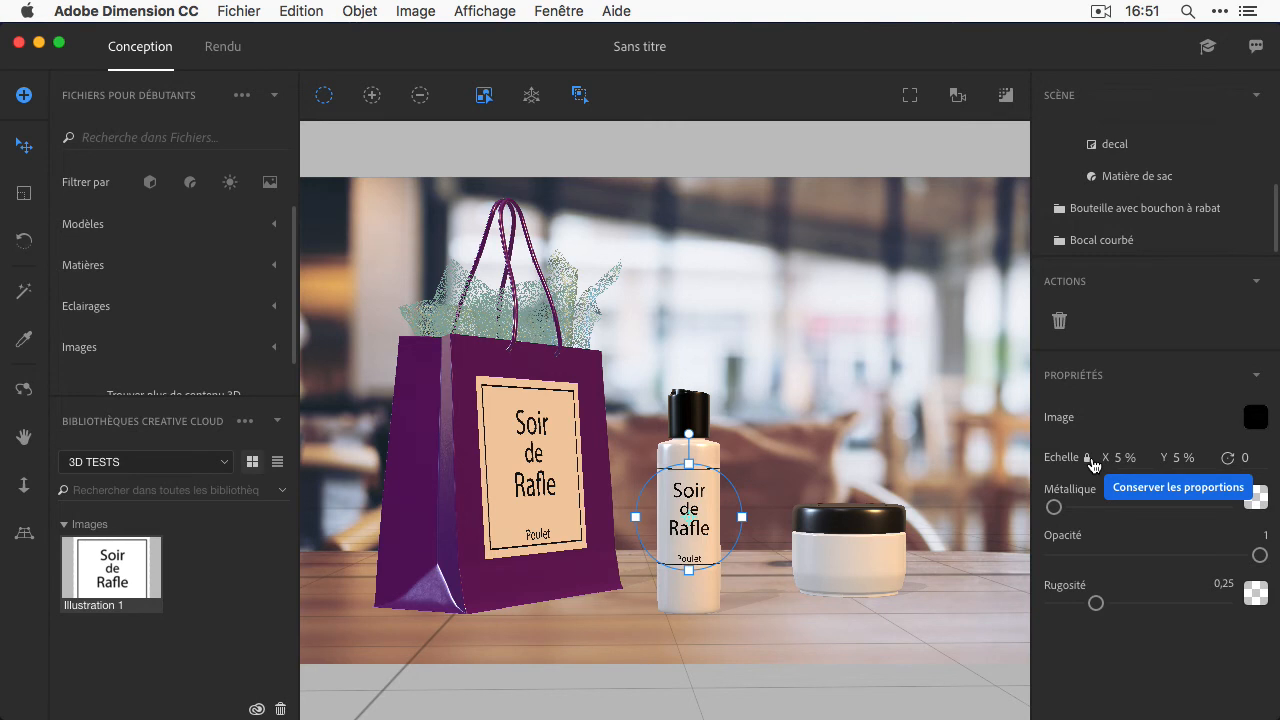
pyautogui.moveTo(111, 567); pyautogui.dragTo(847, 559)
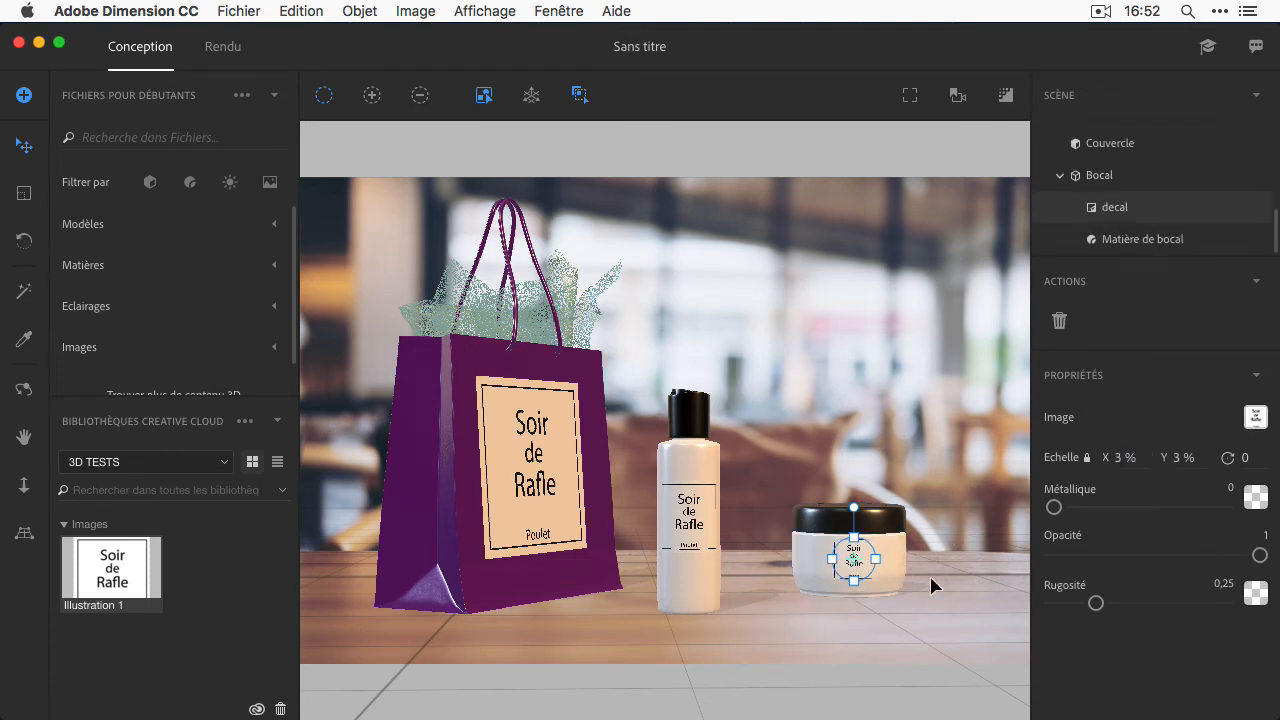
pyautogui.click(975, 627)
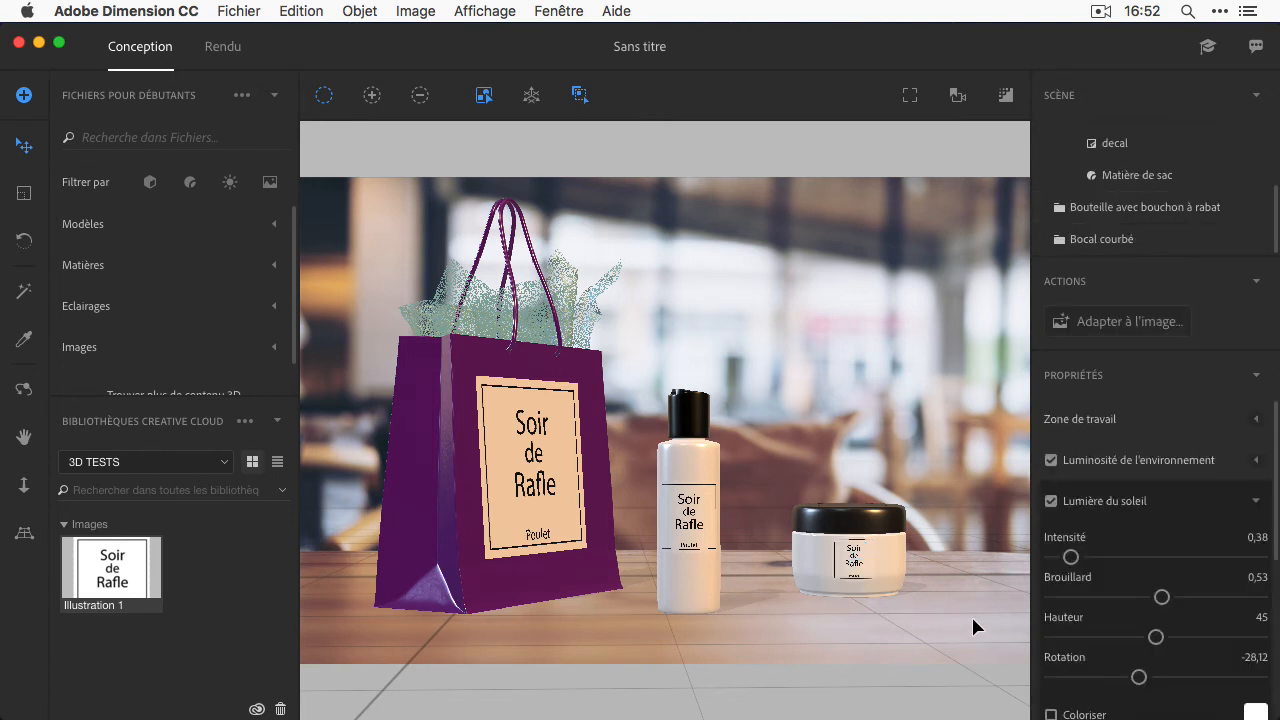
# Move the bottle next to the bag at about X 8,8, Z 23,8 and the jar beside it at about X 14,1, Z 16,2.
pyautogui.click(844, 527)
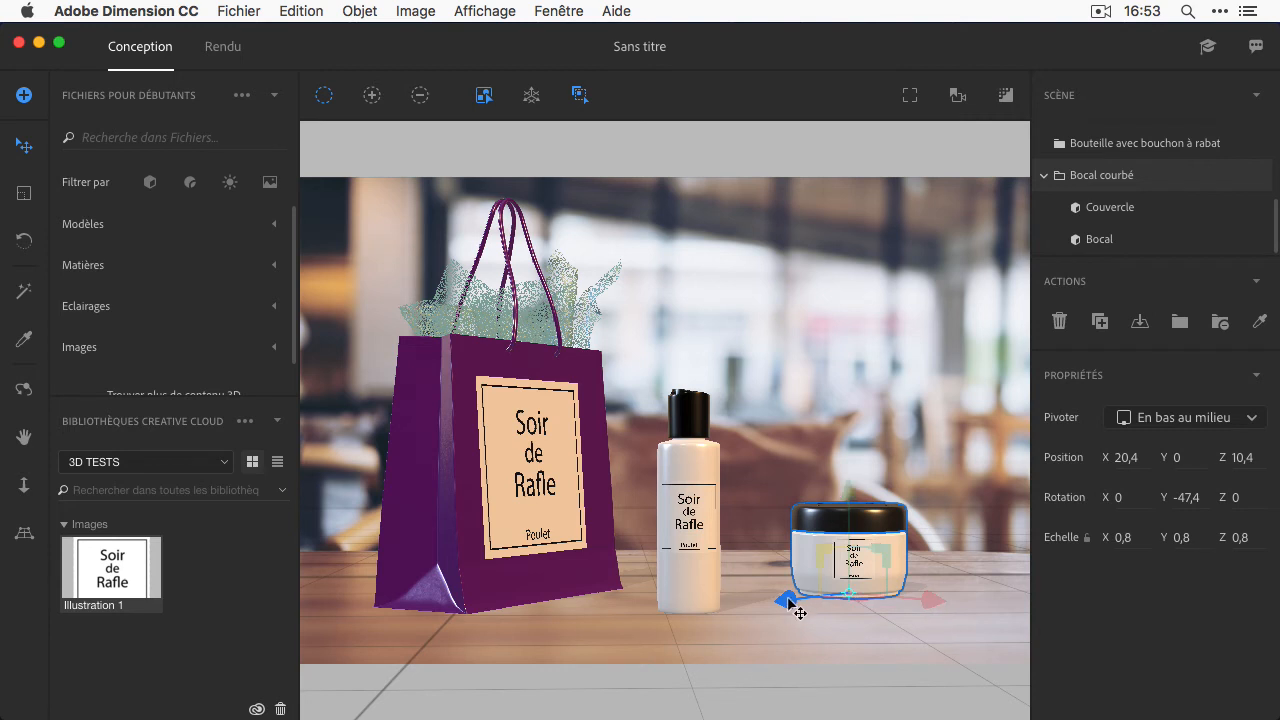
pyautogui.moveTo(786, 615)
pyautogui.mouseDown()
pyautogui.moveTo(707, 608)
pyautogui.moveTo(791, 631)
pyautogui.mouseUp()
pyautogui.click(704, 602)
pyautogui.moveTo(655, 622); pyautogui.dragTo(566, 634)
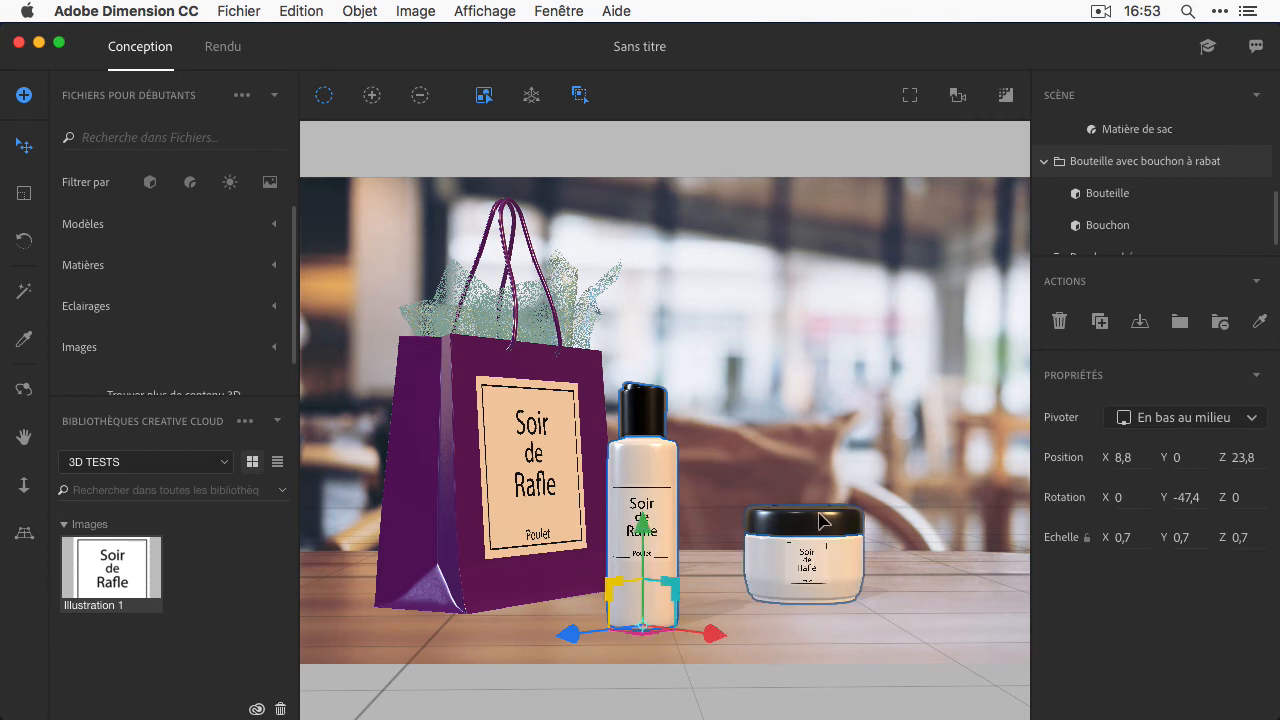
pyautogui.click(783, 596)
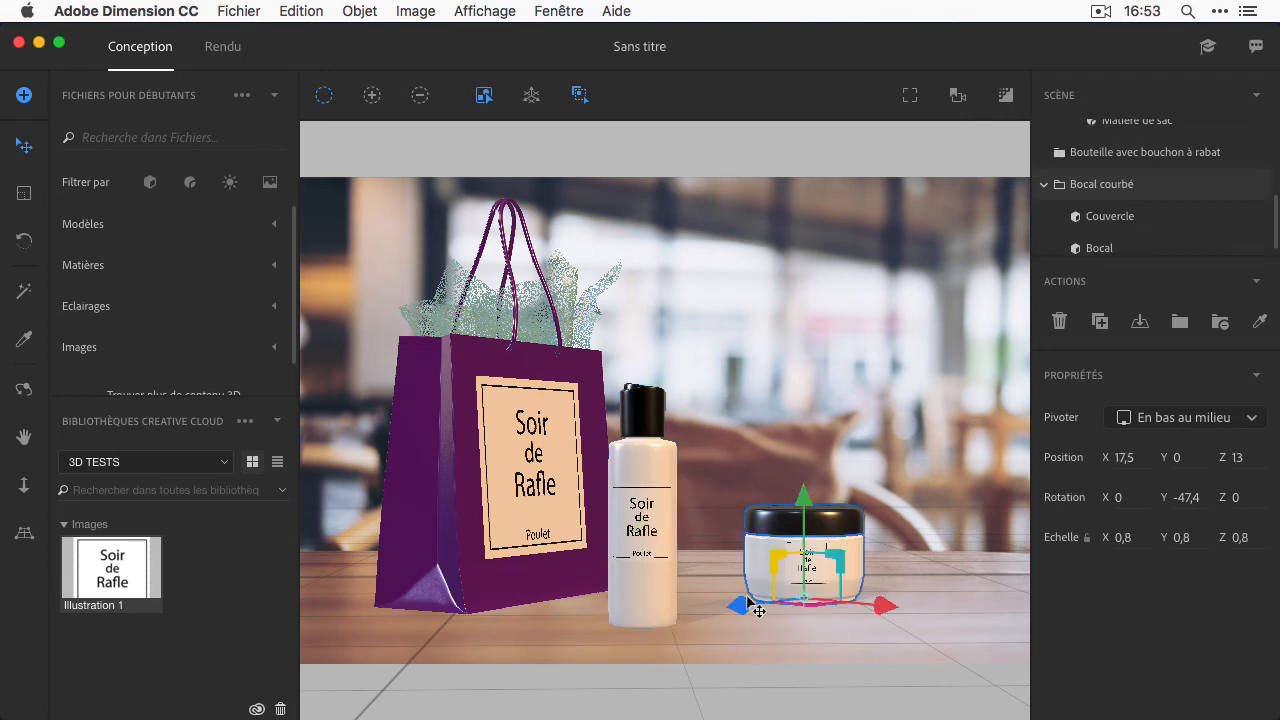
pyautogui.moveTo(740, 610); pyautogui.dragTo(676, 610)
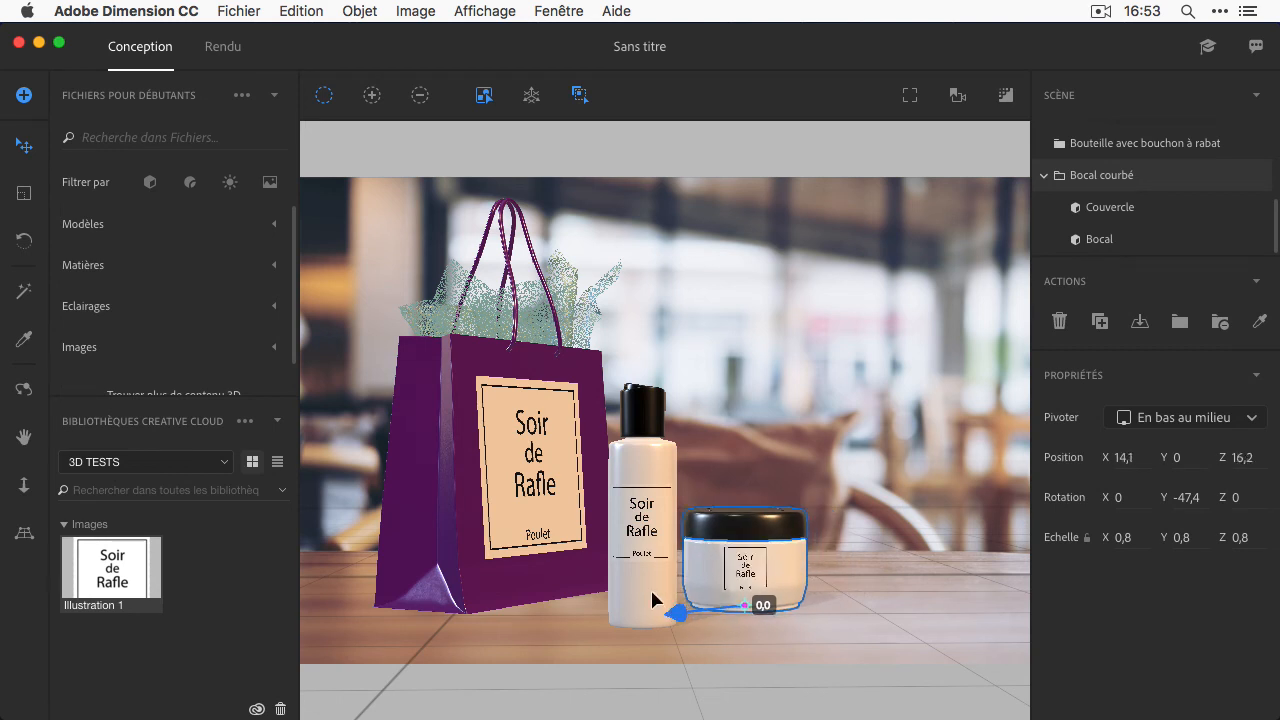
# Scale the whole bottle group up uniformly to about 0,8.
pyautogui.click(647, 594)
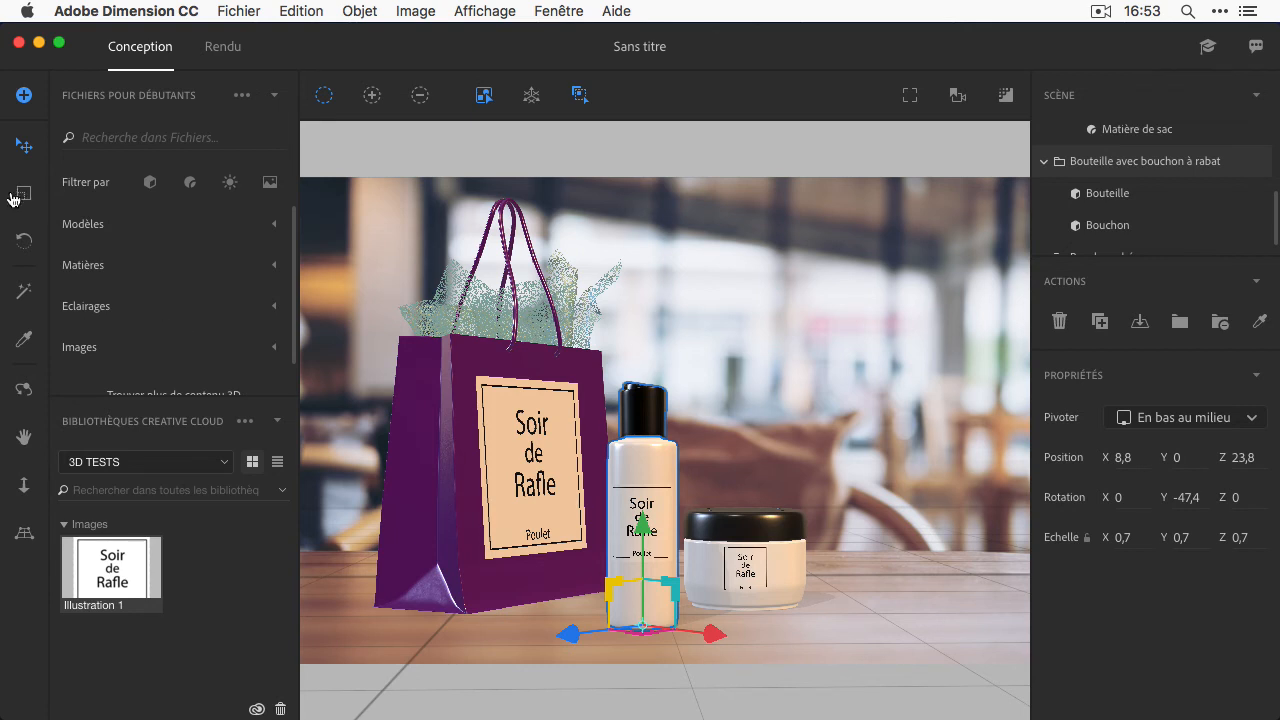
pyautogui.click(24, 193)
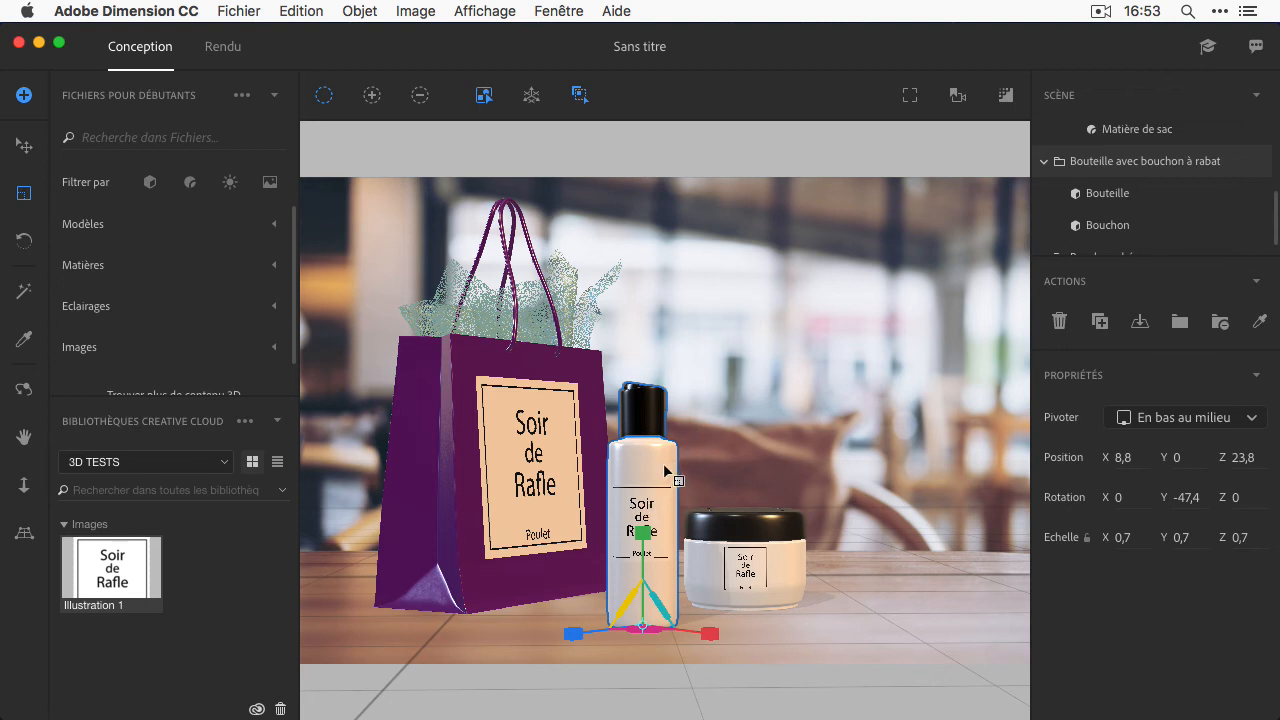
pyautogui.moveTo(686, 466); pyautogui.dragTo(779, 630)
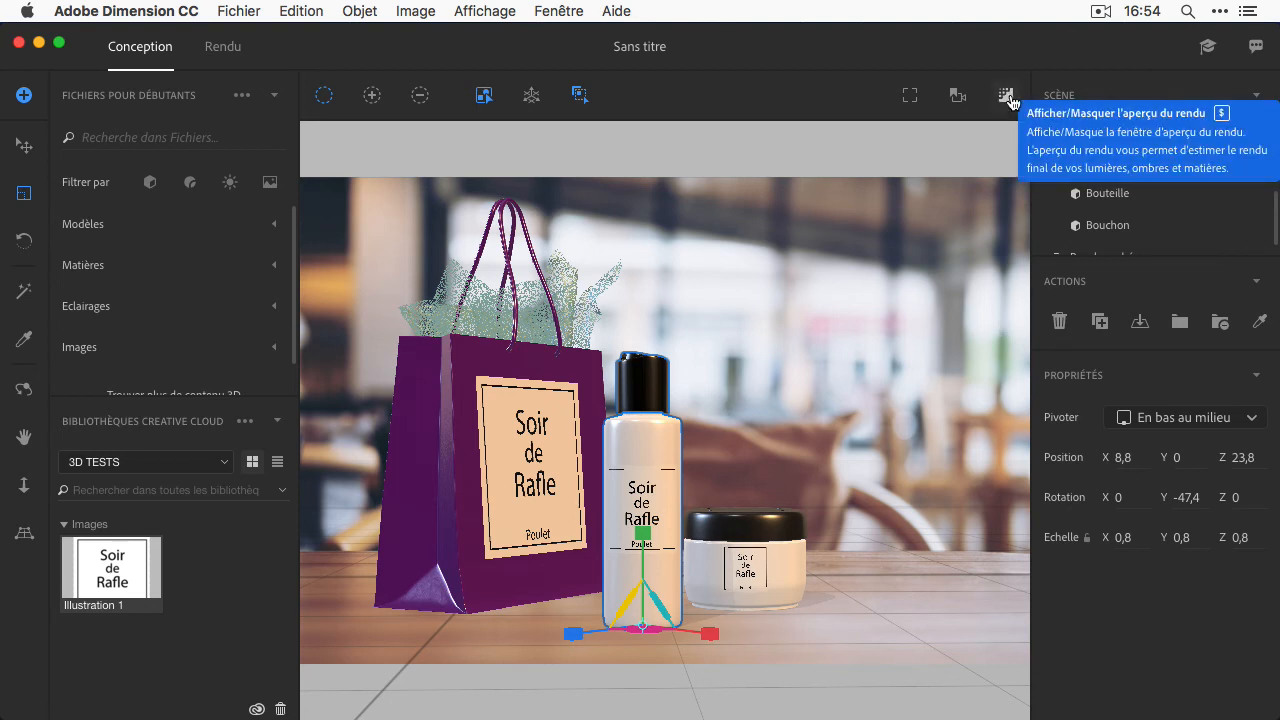
# Preview the scene's rendered lighting, shadows and materials, and close the preview.
pyautogui.click(1006, 101)
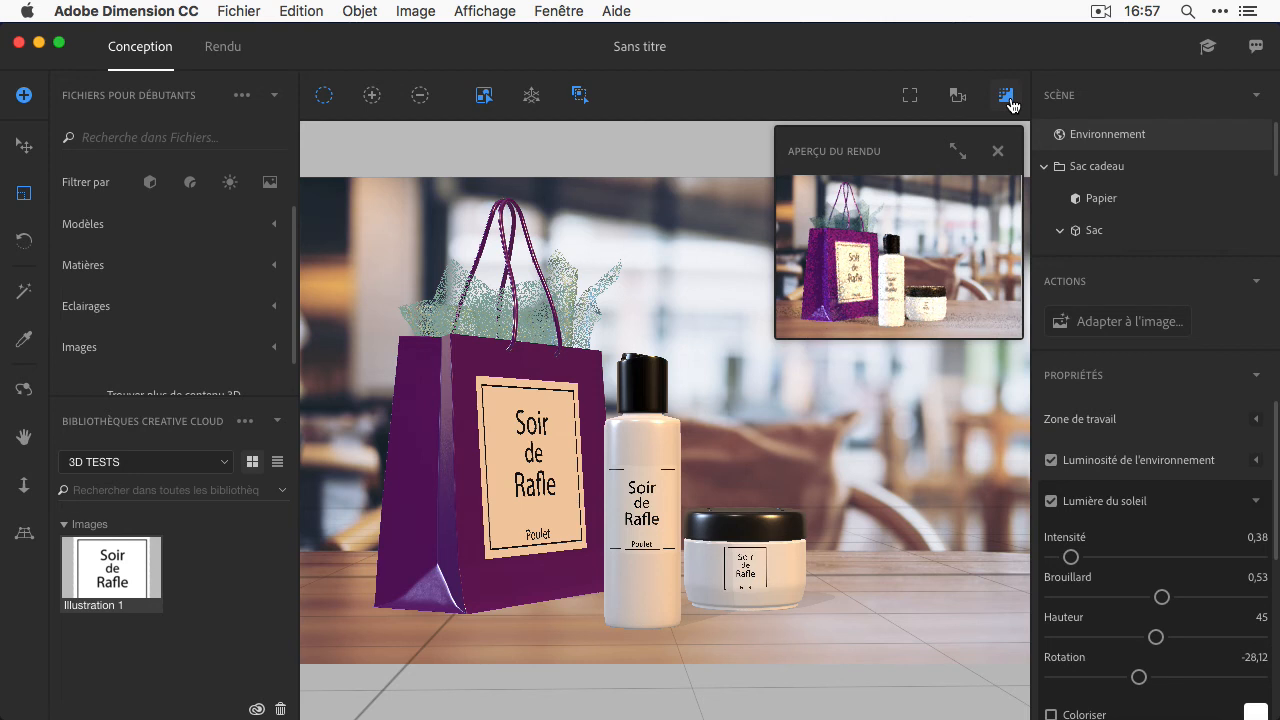
pyautogui.click(998, 152)
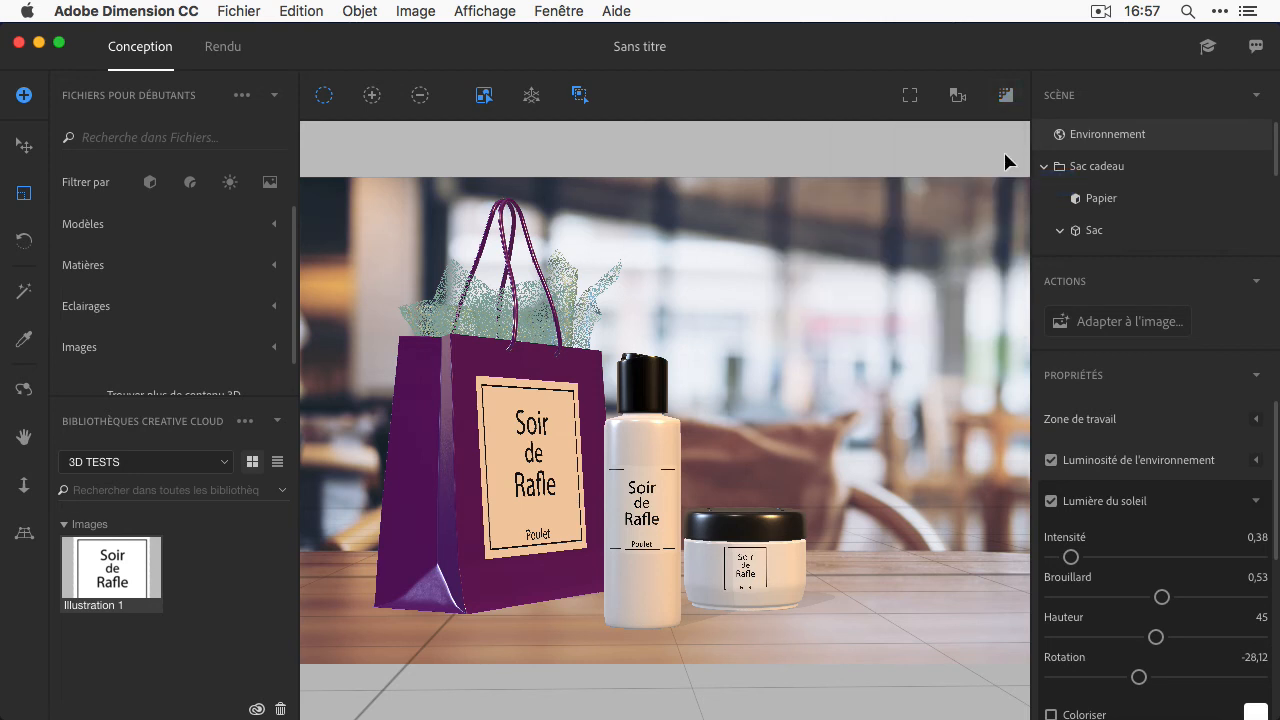
# Render the scene at Faible (rapide) quality, exporting it as both PSD (16 bits/couche) and PNG.
pyautogui.click(221, 54)
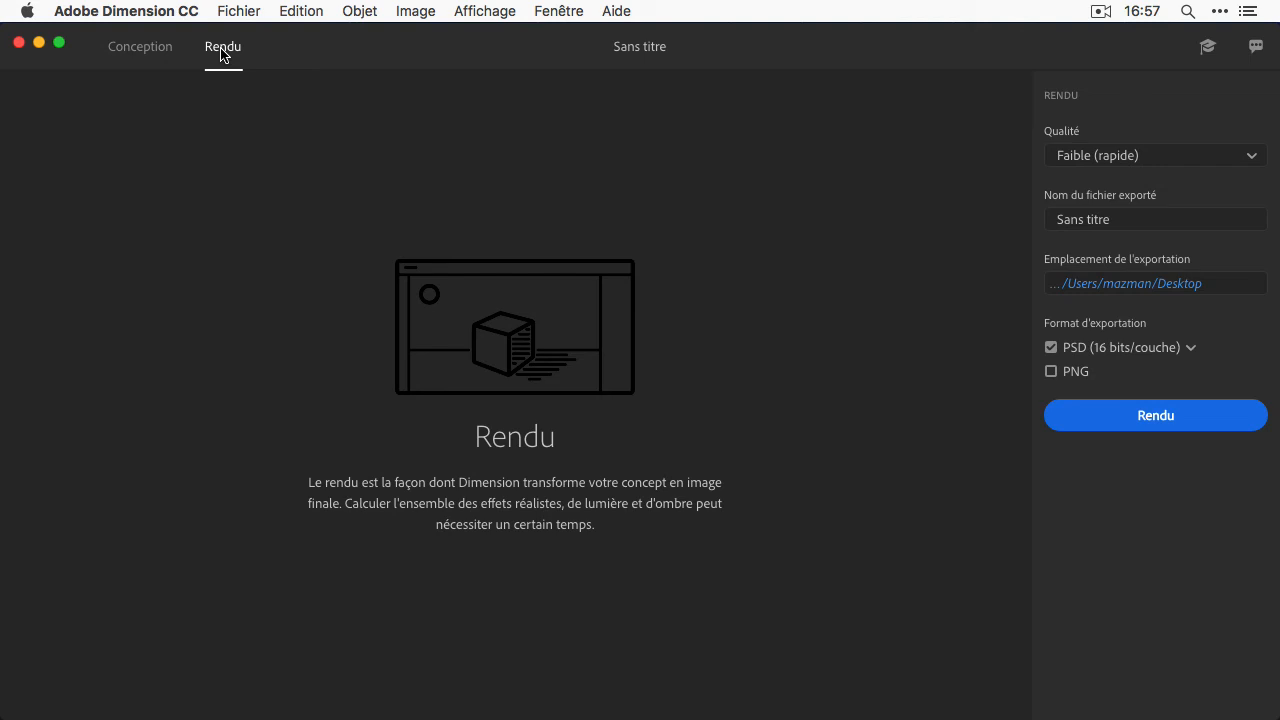
pyautogui.click(1239, 160)
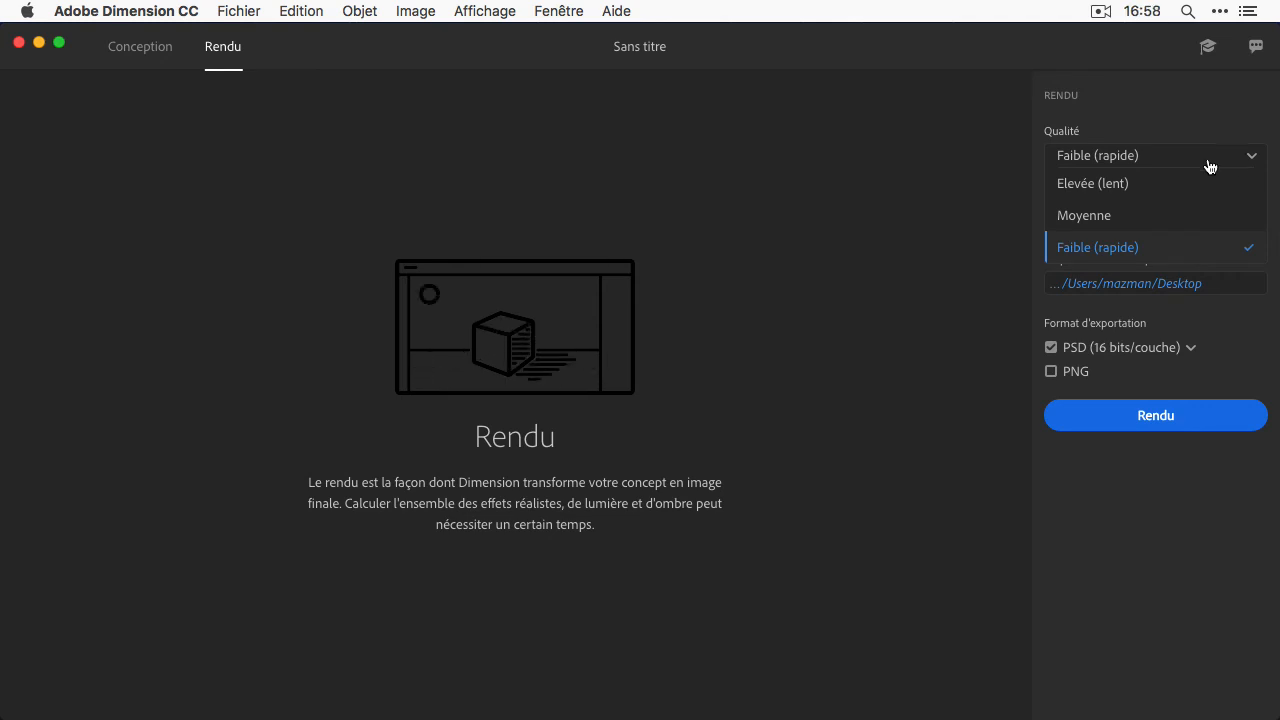
pyautogui.click(1209, 163)
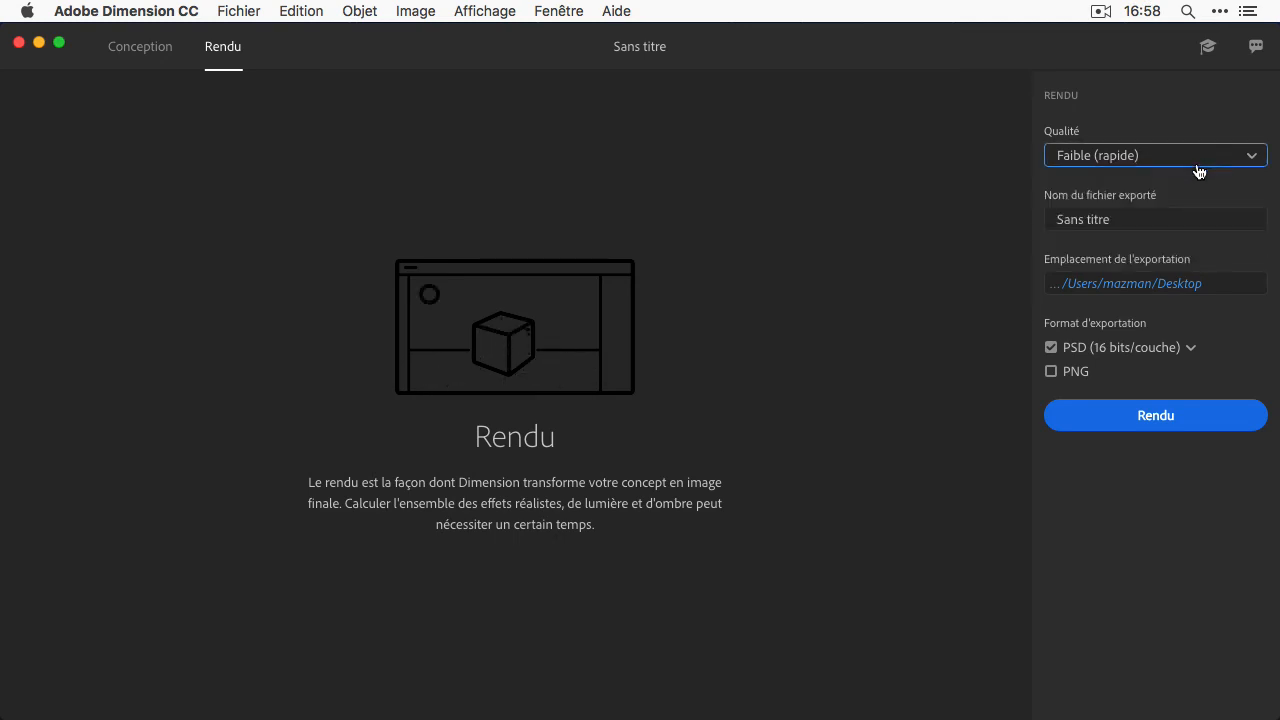
pyautogui.click(1074, 372)
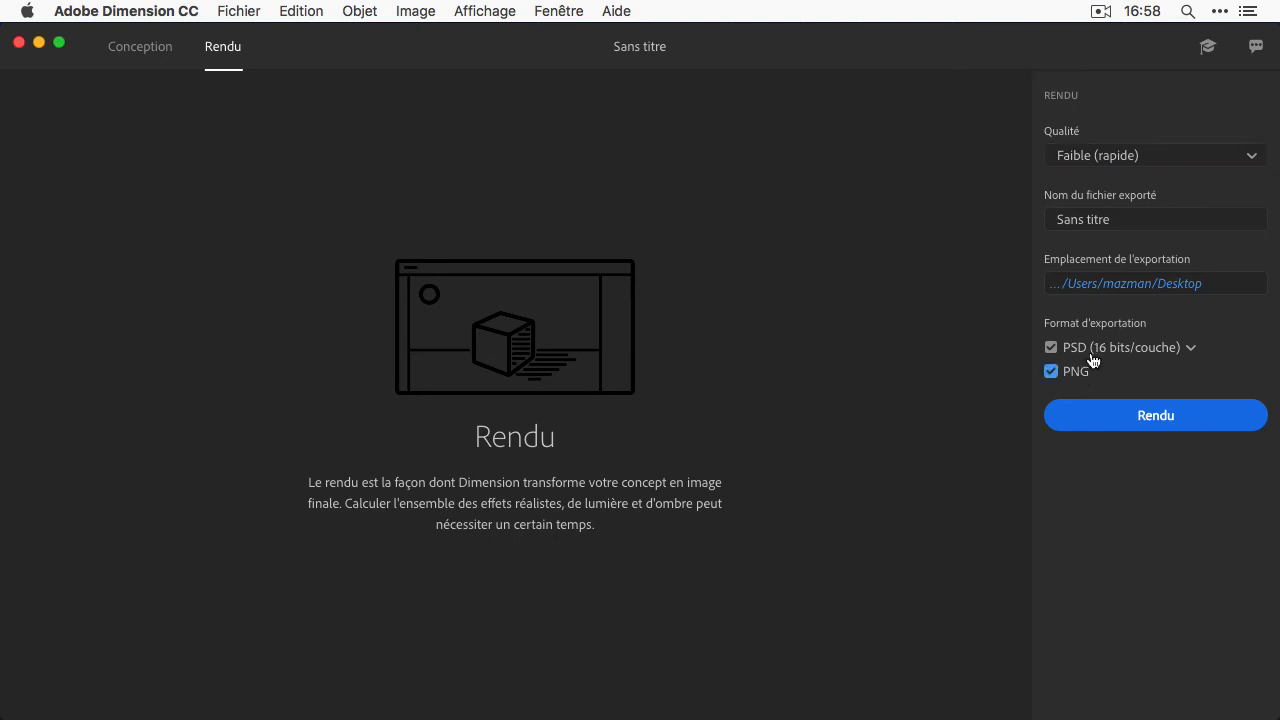
pyautogui.click(1191, 350)
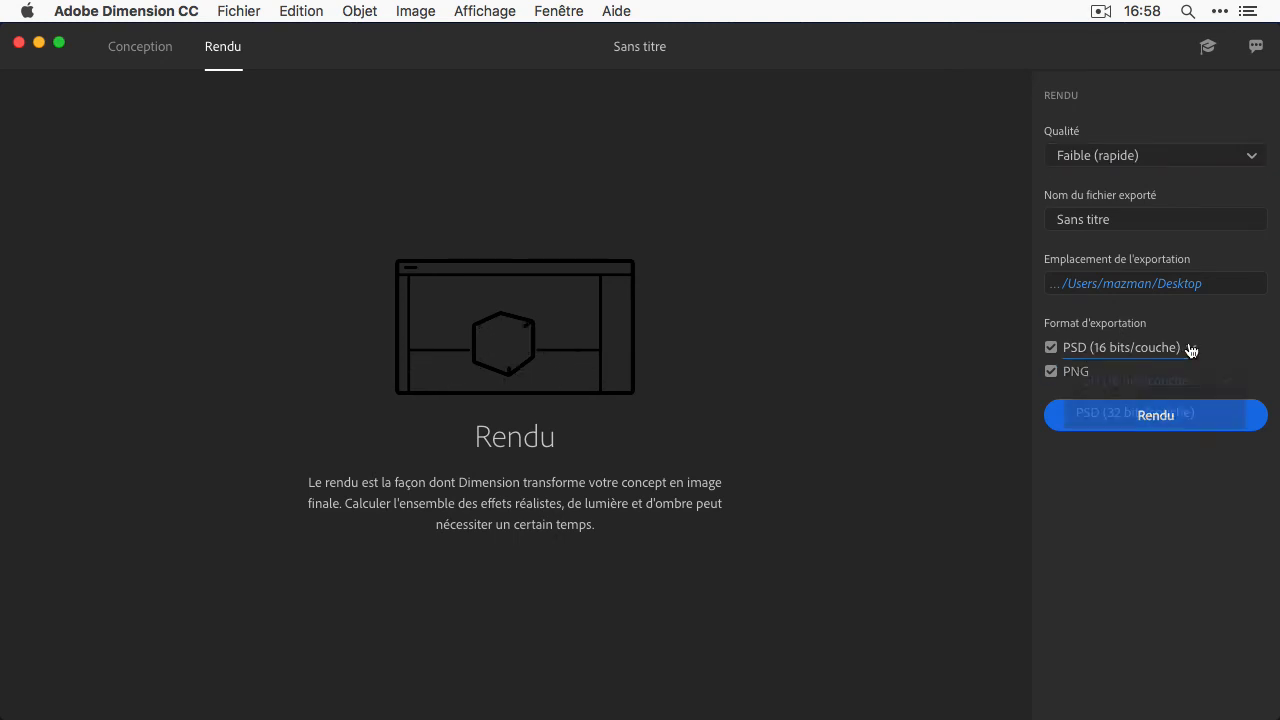
pyautogui.click(1191, 350)
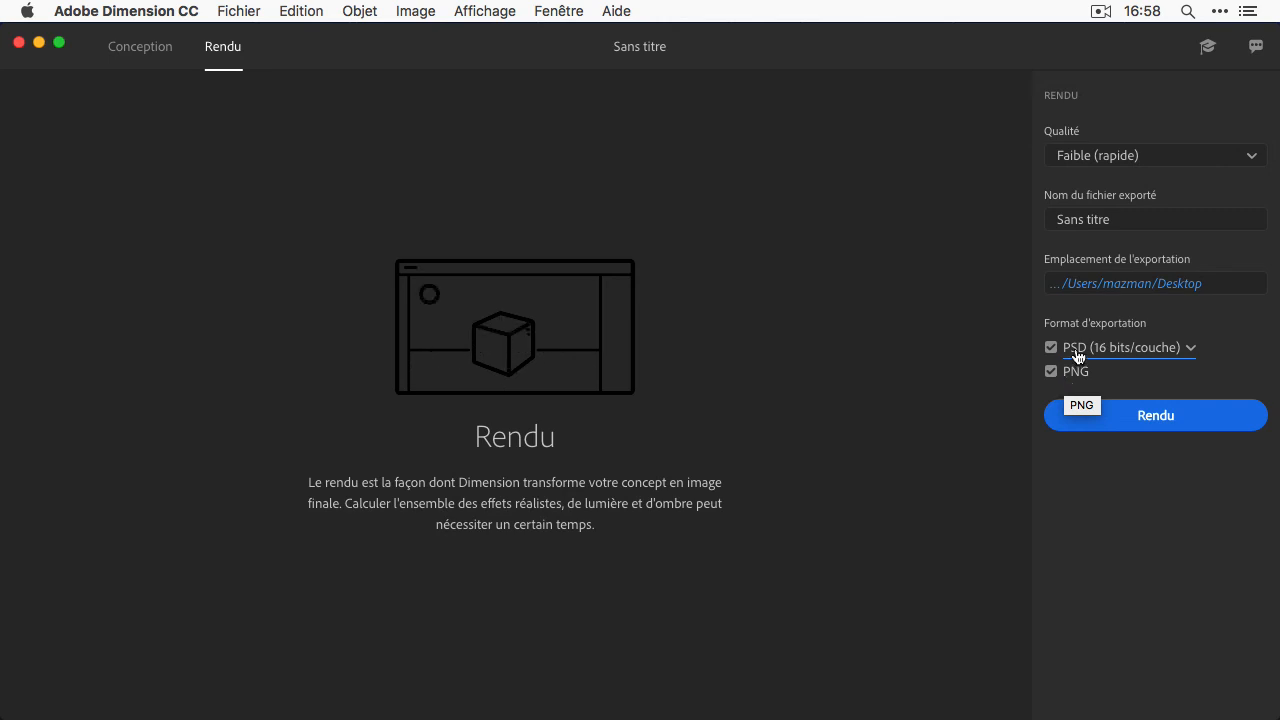
pyautogui.click(1157, 416)
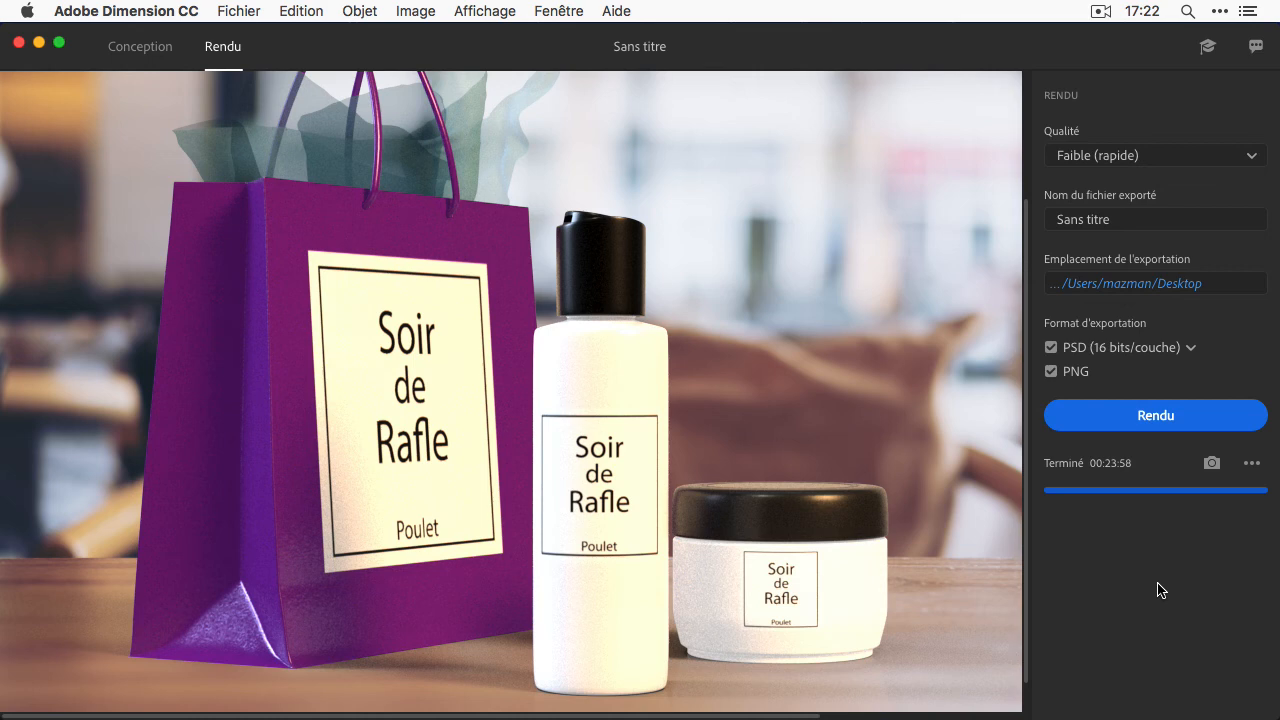
# Open the finished render in Photoshop and show the Couleur d'arrière-plan, Image d'arrière-plan and Image rendue layers.
pyautogui.click(1252, 464)
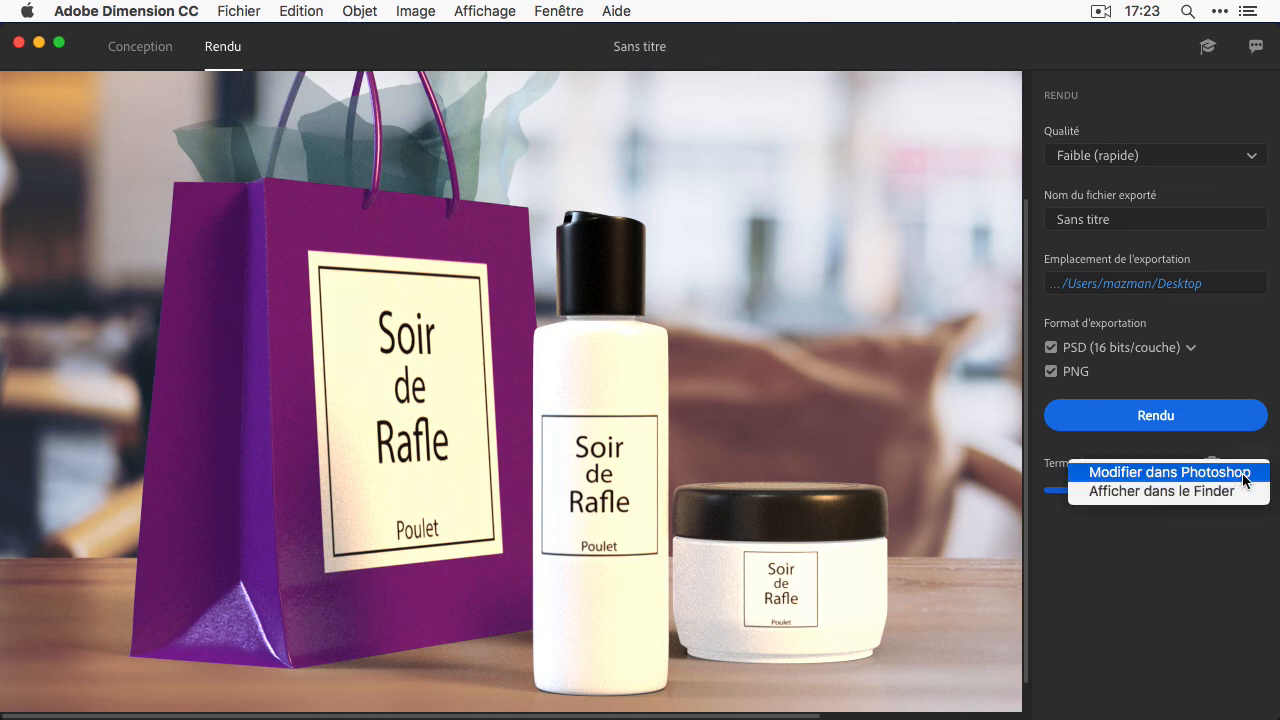
pyautogui.click(1246, 480)
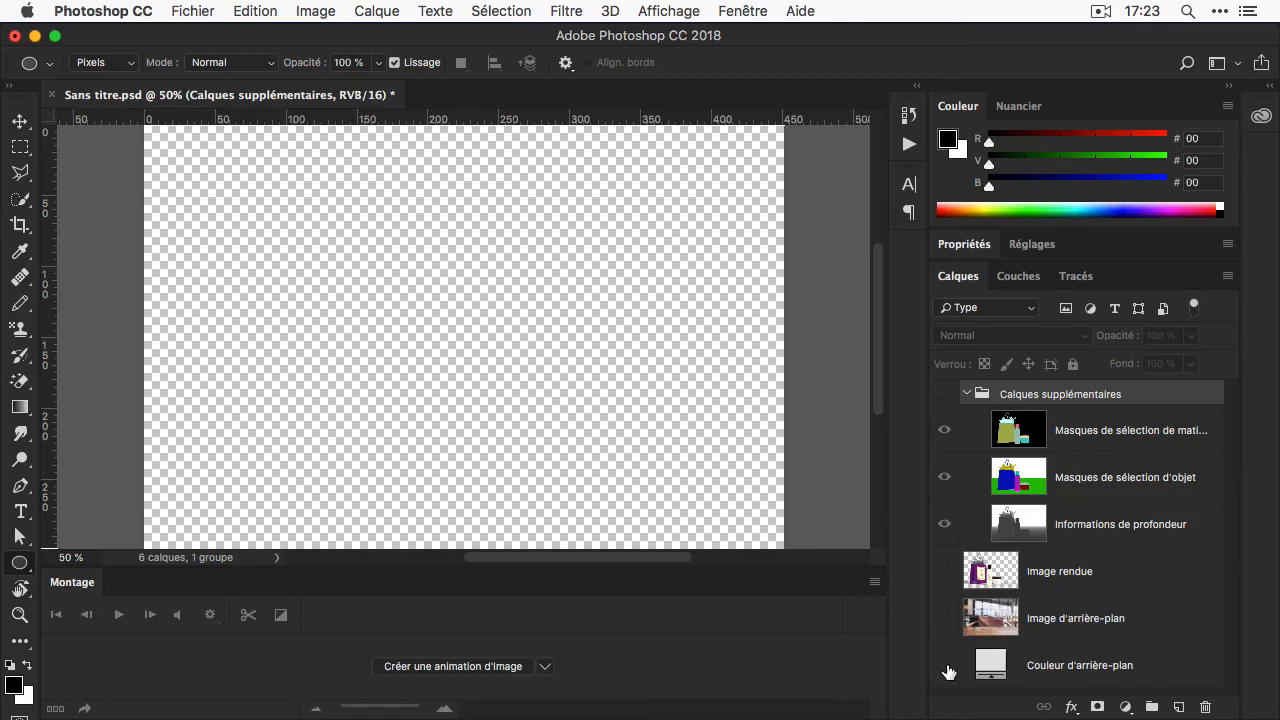
pyautogui.click(945, 667)
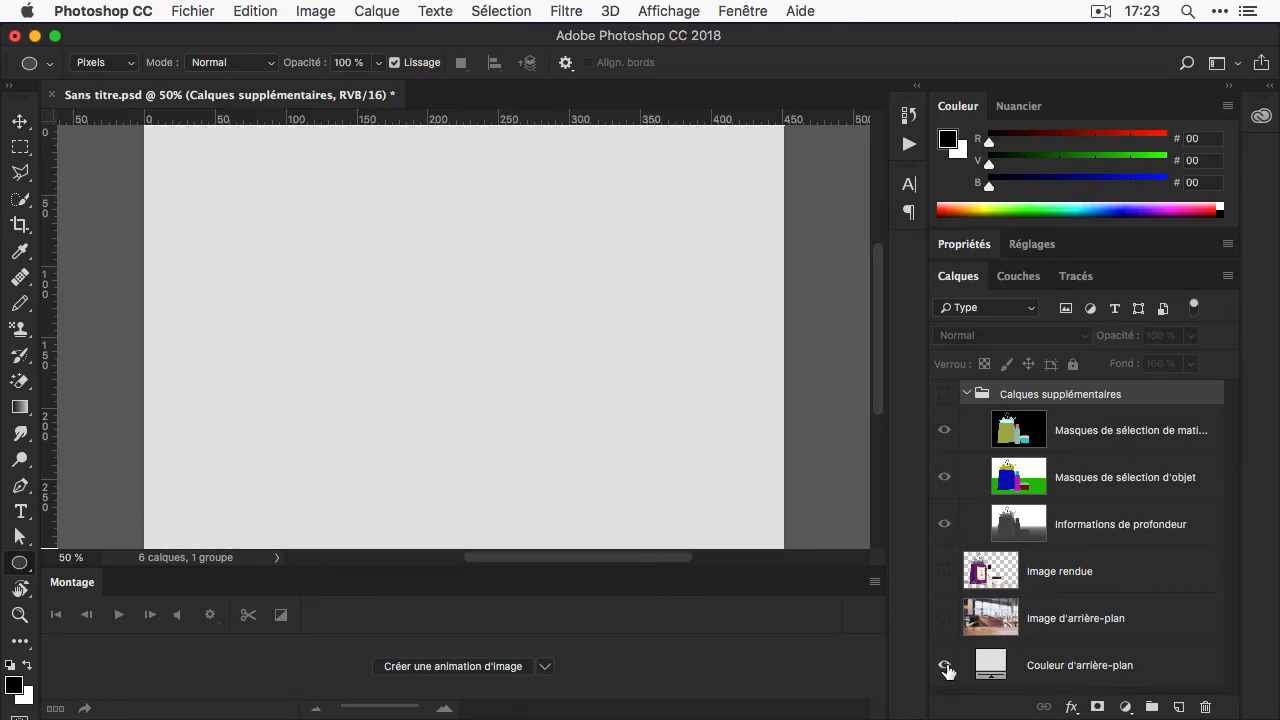
pyautogui.click(945, 617)
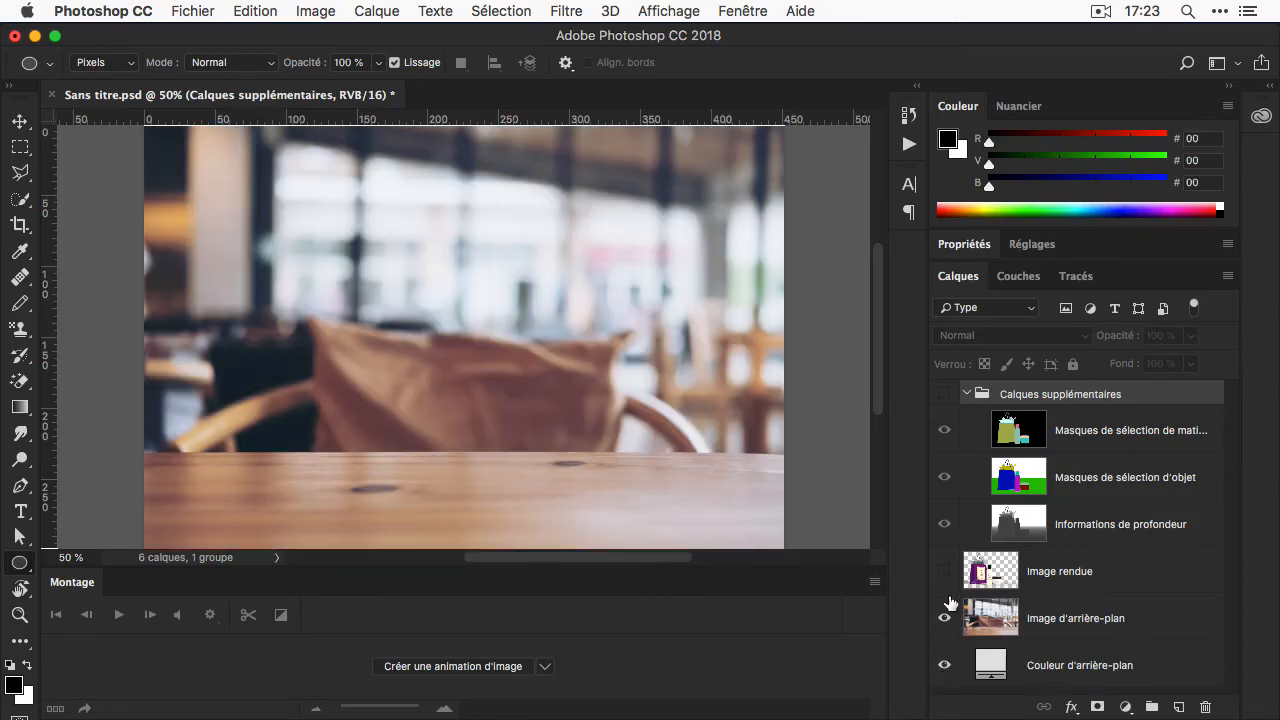
pyautogui.click(945, 571)
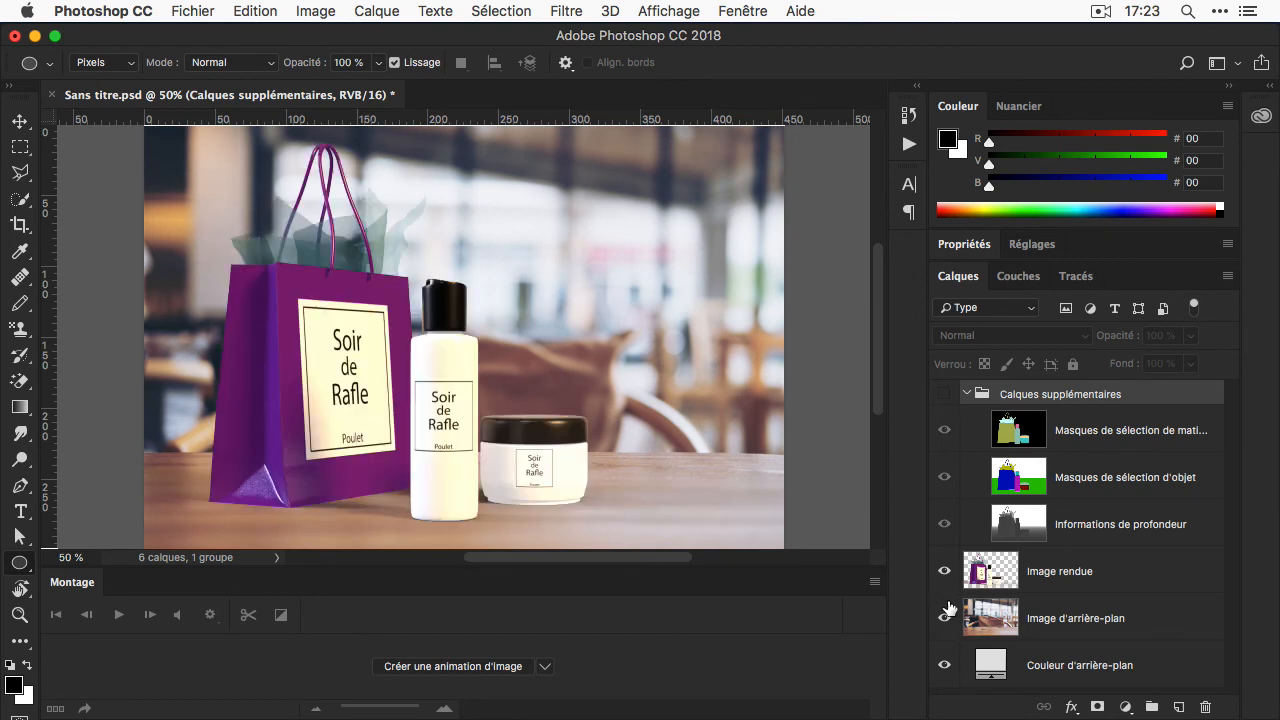
pyautogui.click(945, 618)
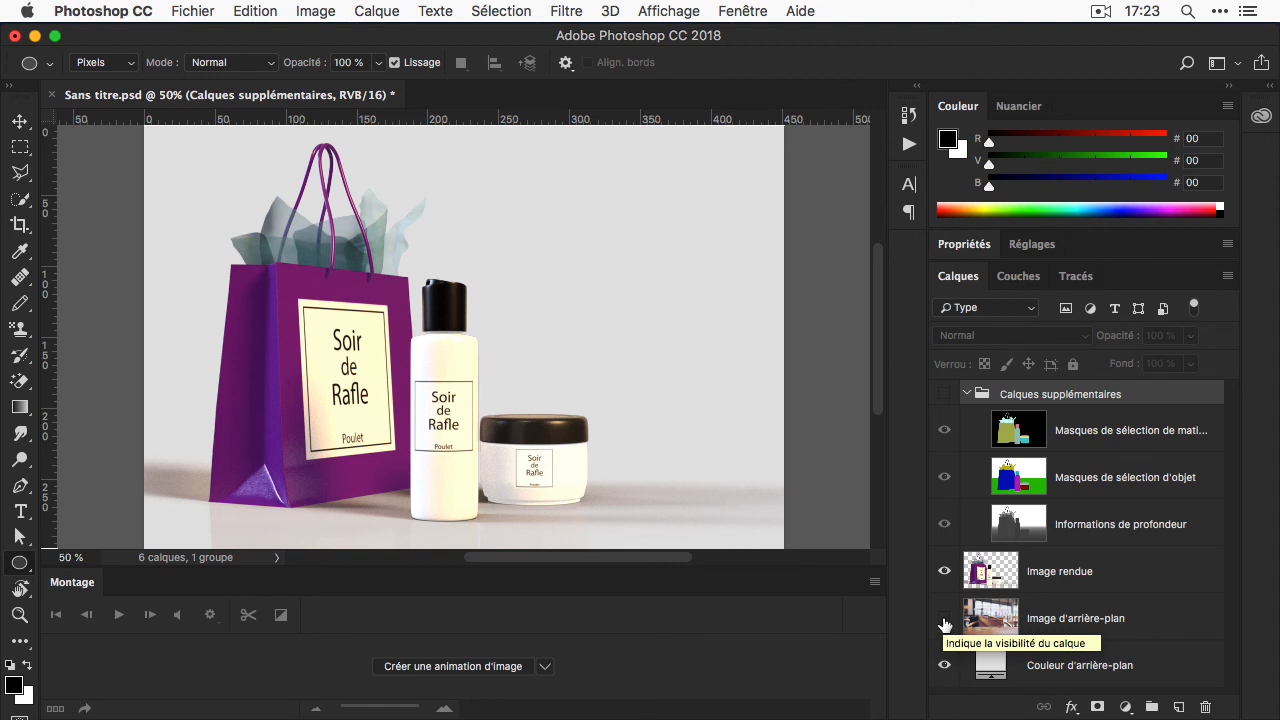
pyautogui.click(945, 618)
# Examine the depth, object-mask and material-mask layers inside Calques supplémentaires, and leave the group collapsed and hidden.
pyautogui.click(945, 525)
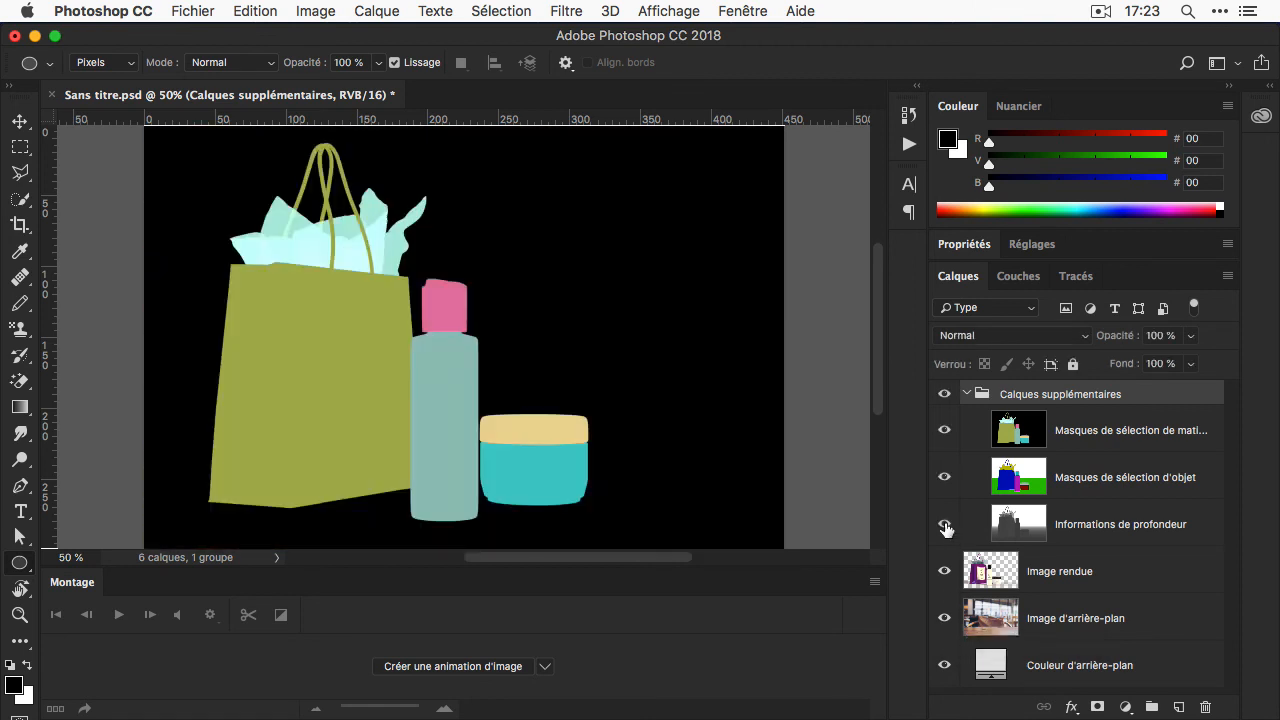
pyautogui.click(945, 525)
pyautogui.click(948, 480)
pyautogui.click(950, 480)
pyautogui.click(950, 524)
pyautogui.click(945, 431)
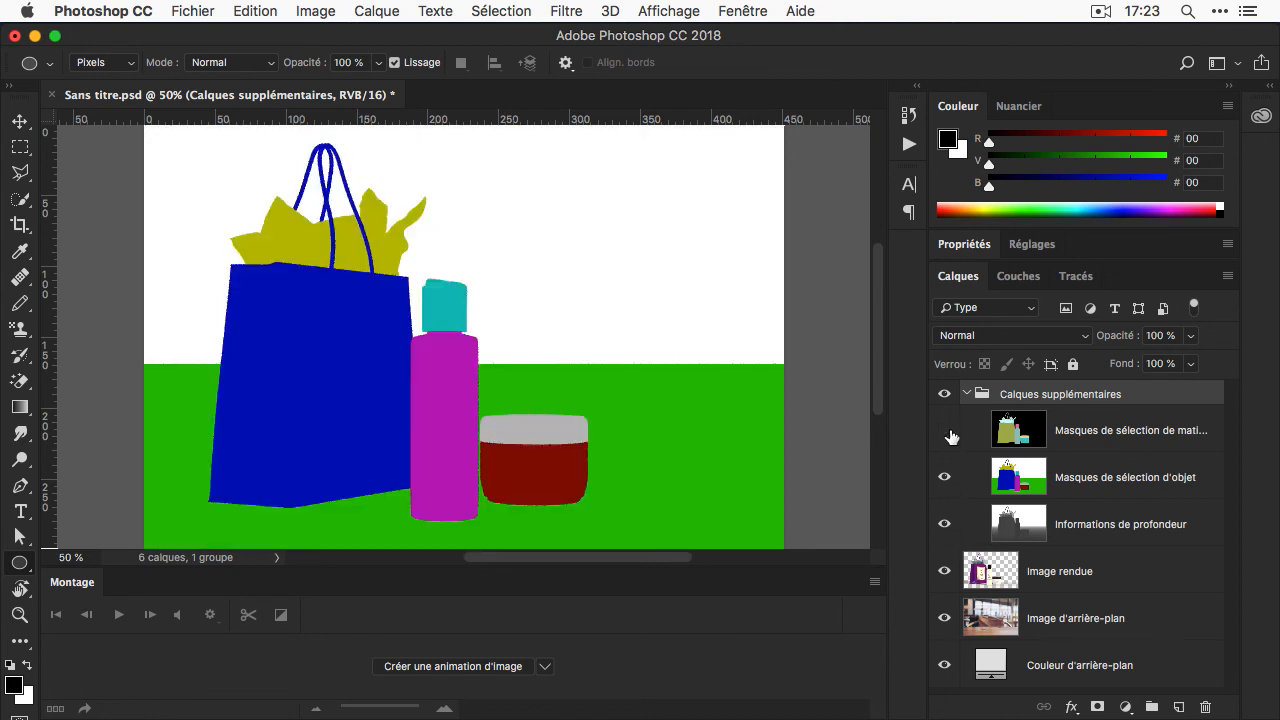
pyautogui.click(945, 431)
pyautogui.click(966, 394)
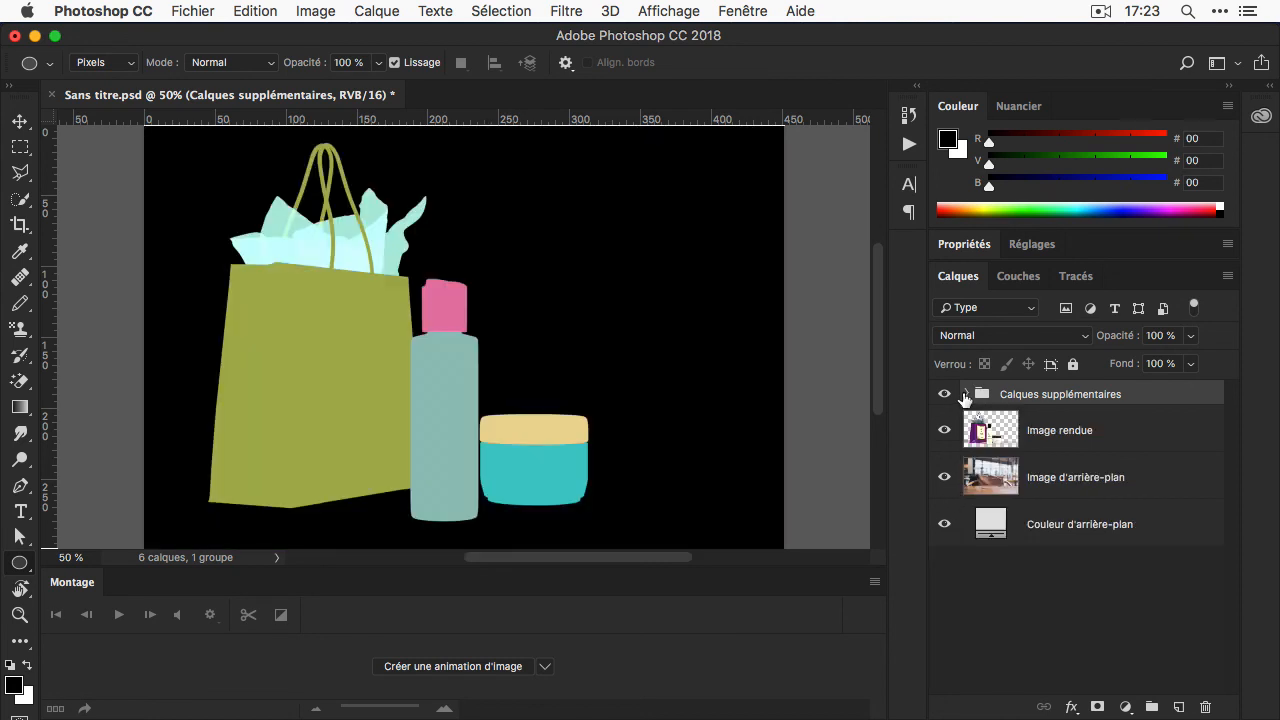
pyautogui.click(944, 395)
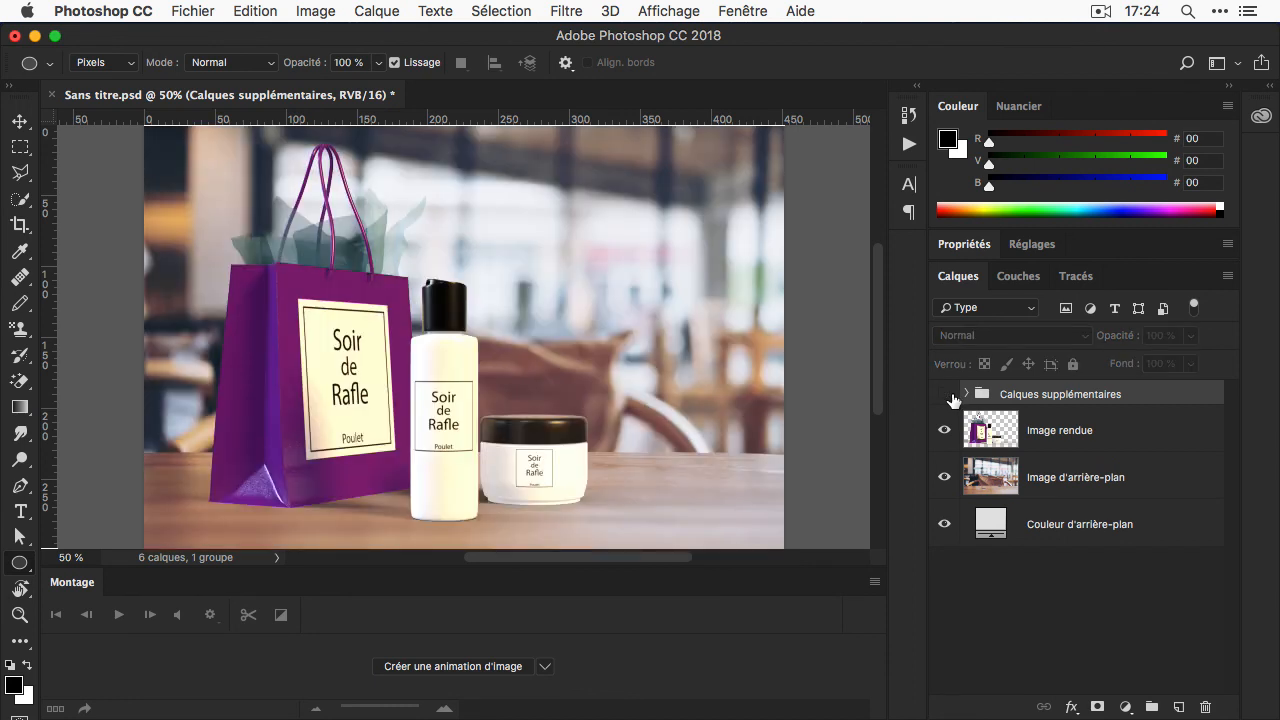